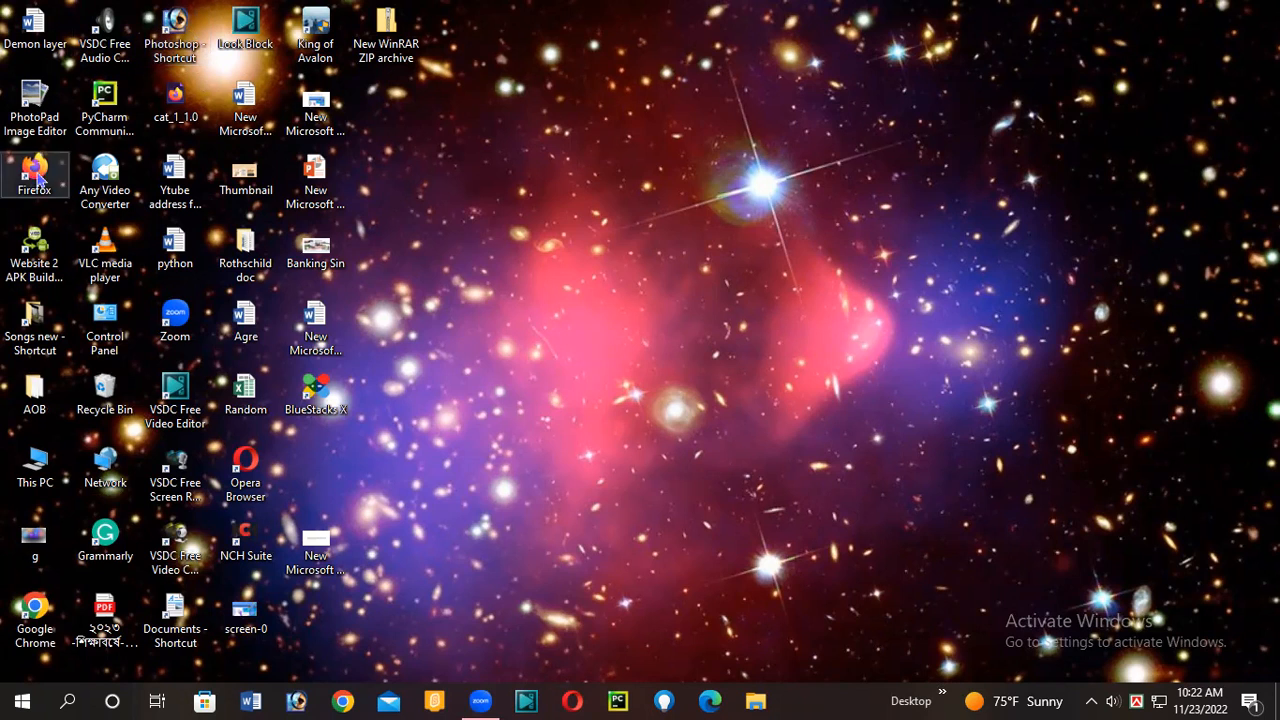
# - Open Adobe Photoshop and create a 7 × 5 inch RGB Color document at 72 pixels/inch with white contents
pyautogui.click(181, 42)
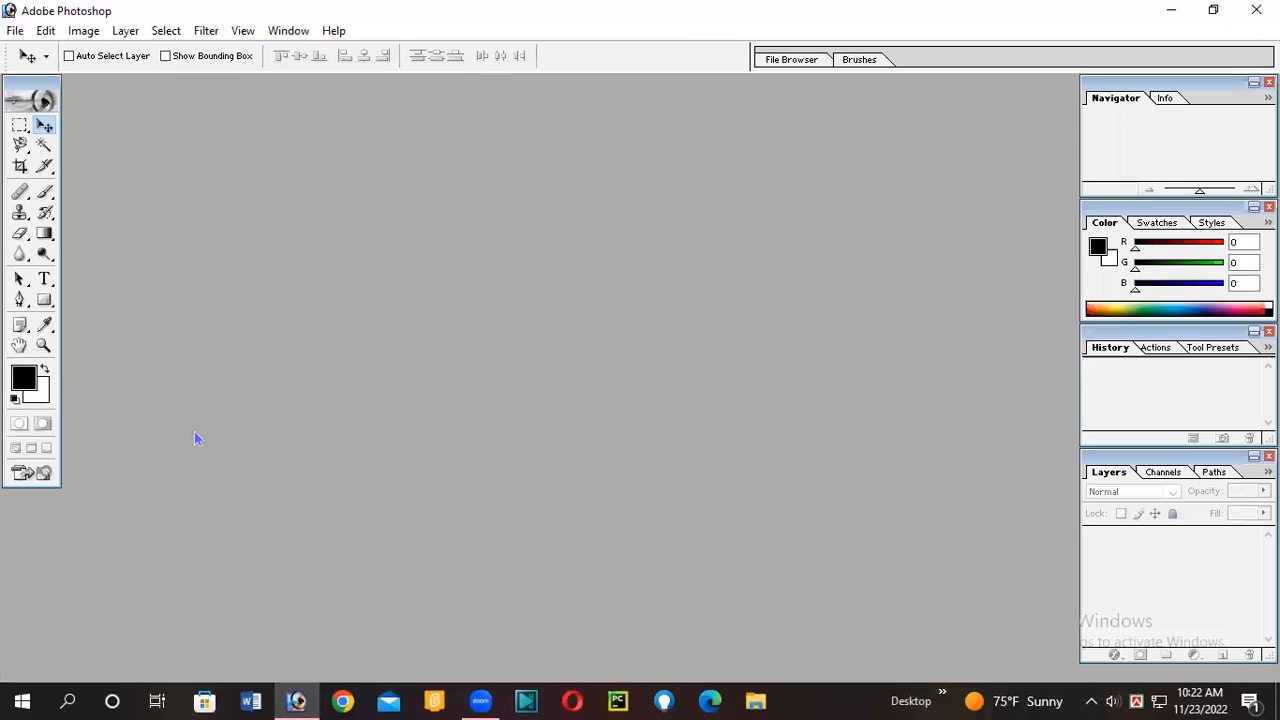
pyautogui.click(15, 30)
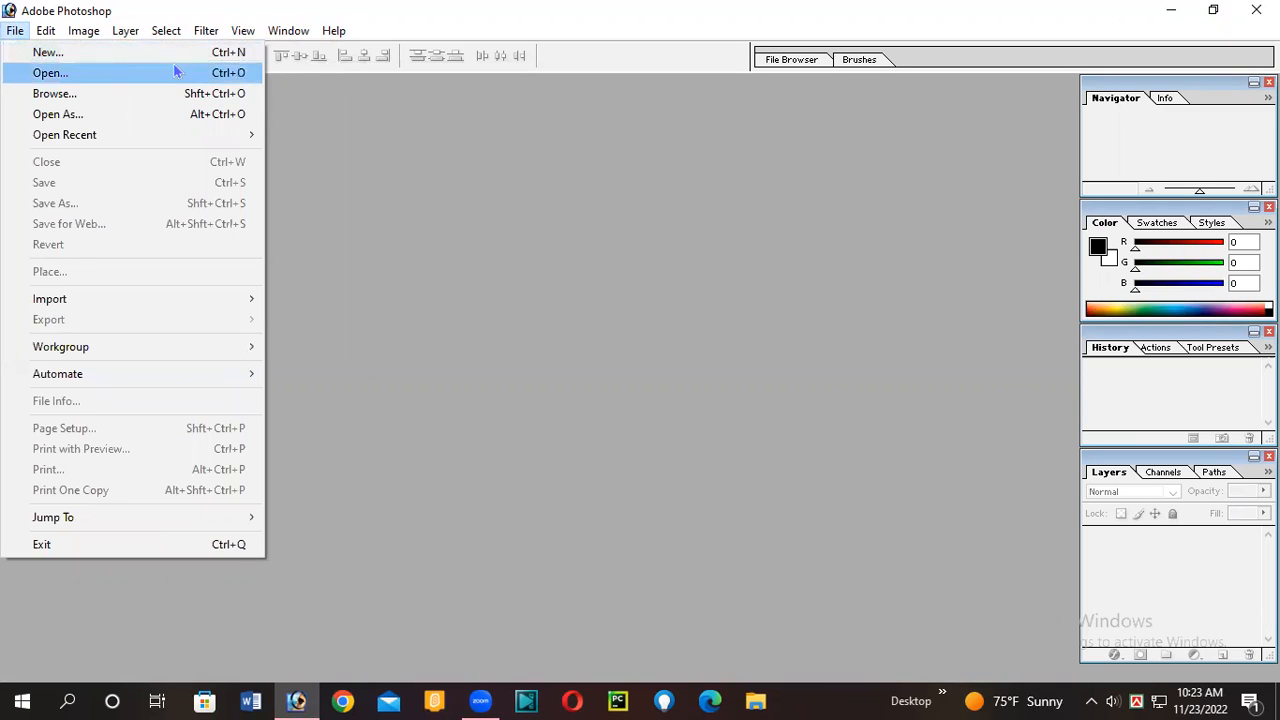
pyautogui.click(464, 170)
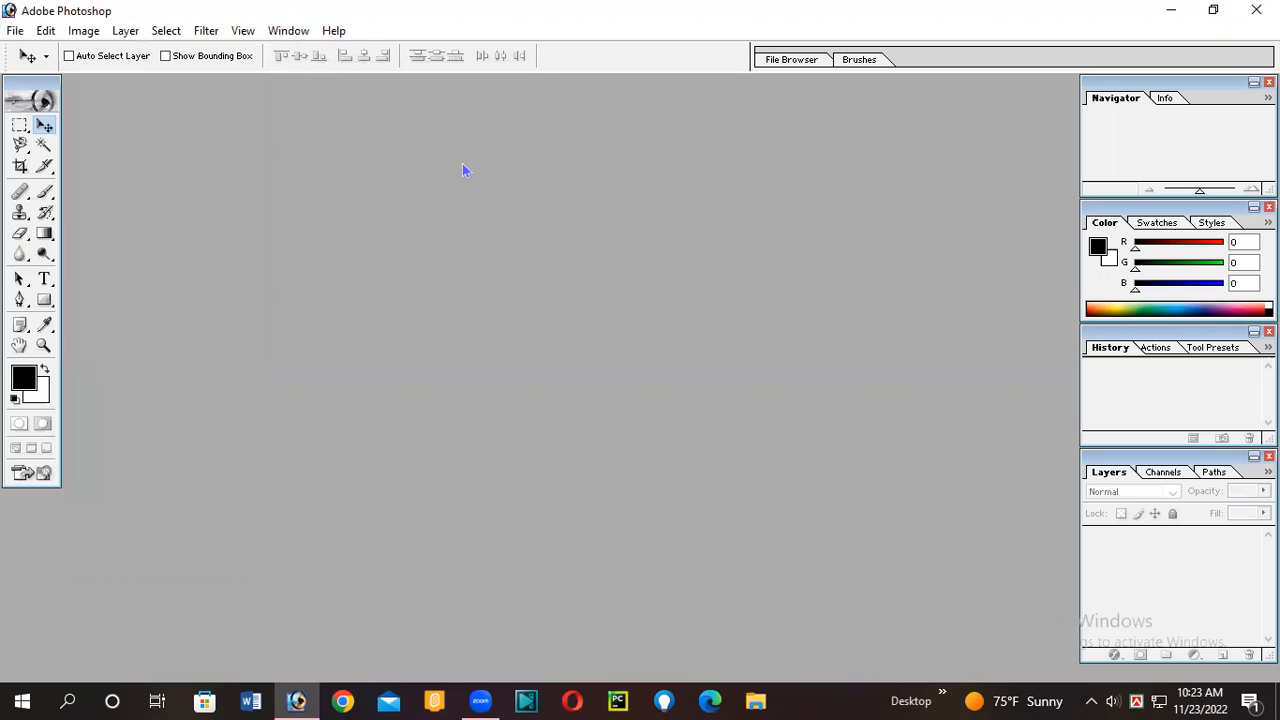
pyautogui.press('n')
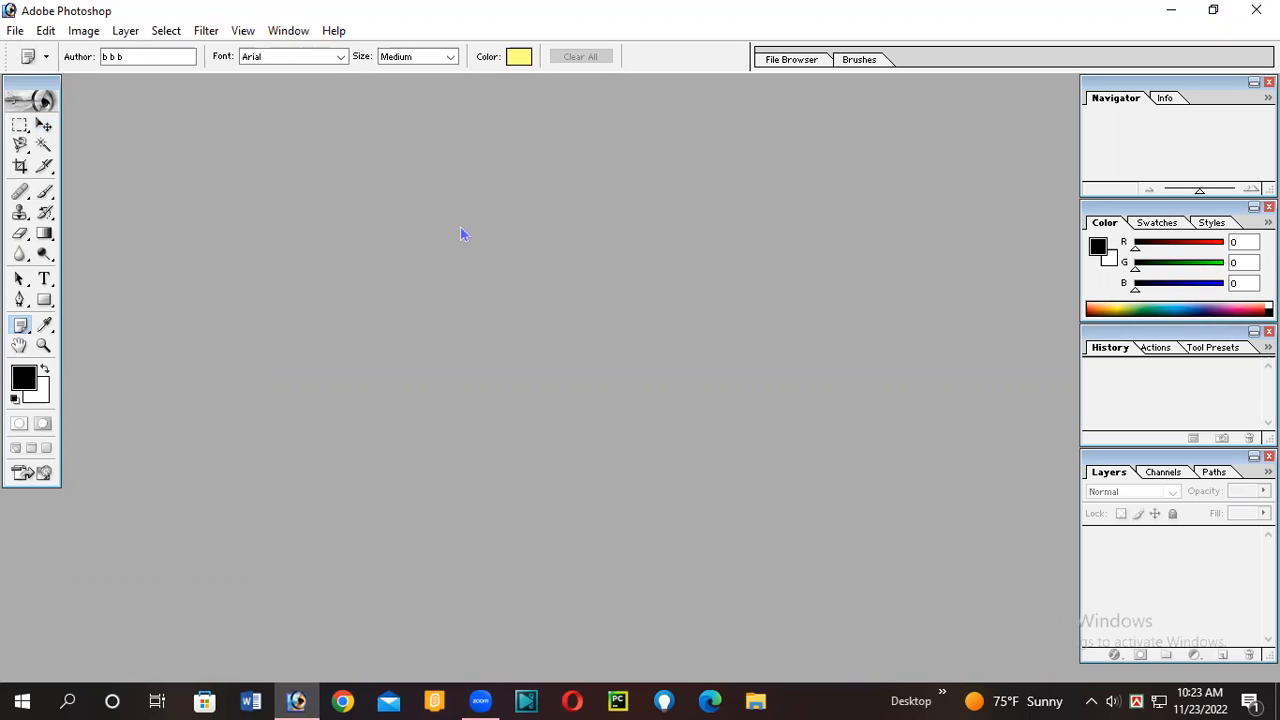
pyautogui.click(15, 31)
pyautogui.click(387, 228)
pyautogui.hotkey('ctrl', 'n')
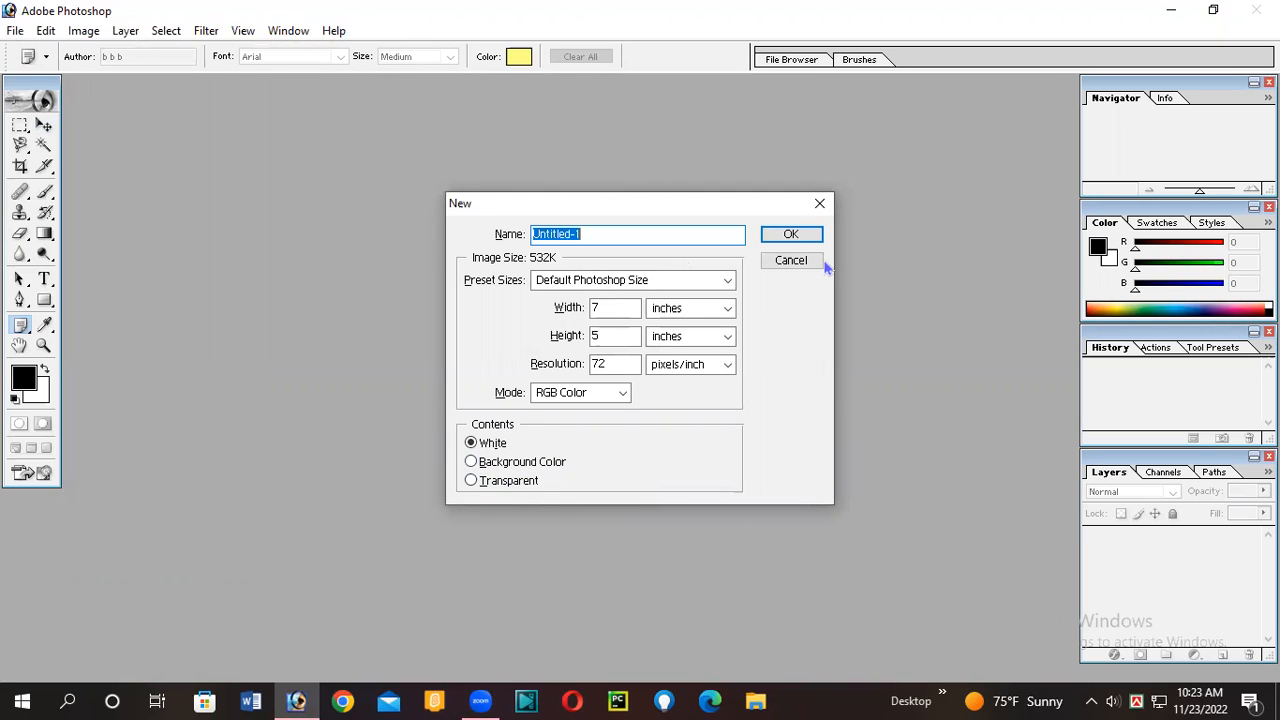
pyautogui.click(804, 240)
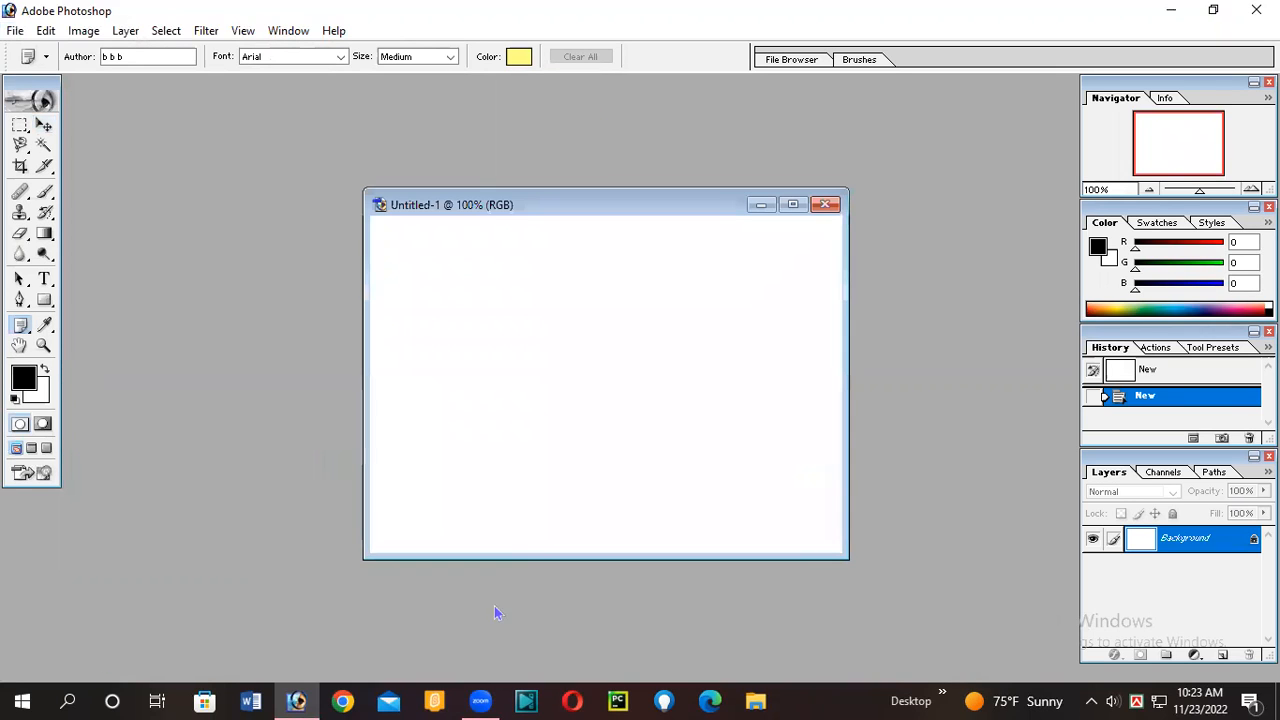
# - Create a second 7 × 5 inch document at 72 pixels/inch with the Grayscale mode and white contents
pyautogui.click(15, 30)
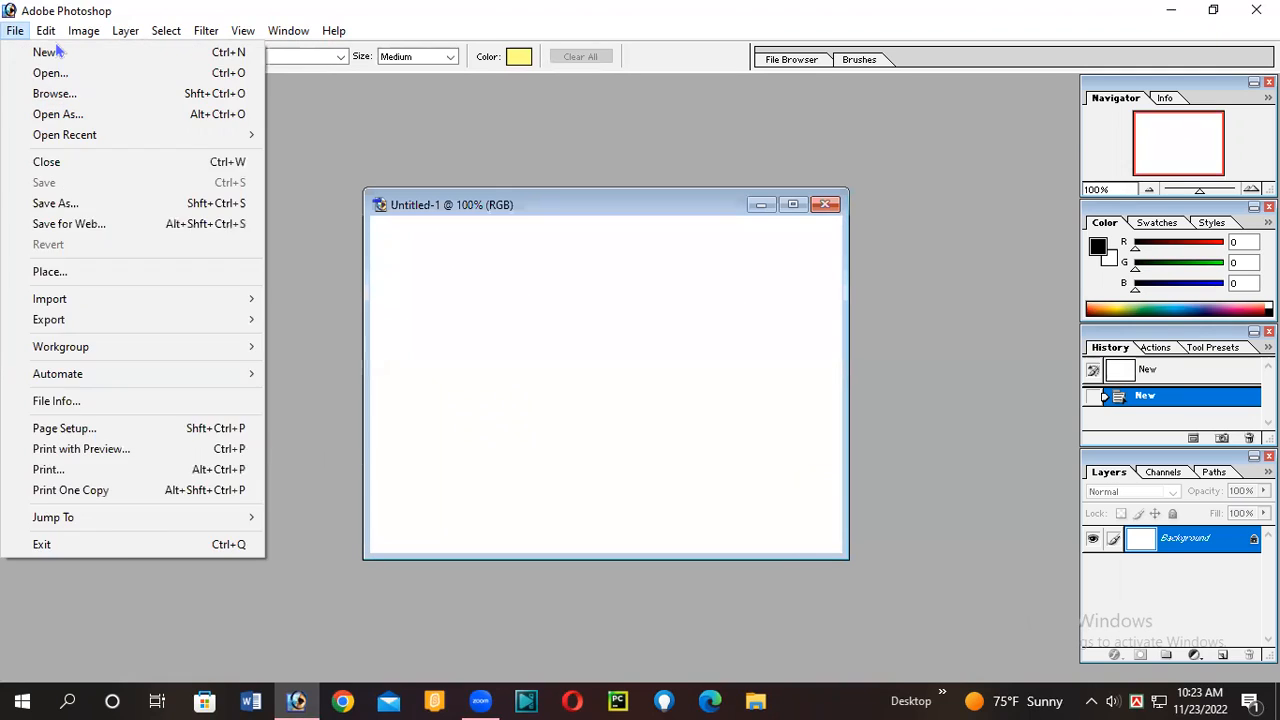
pyautogui.click(28, 60)
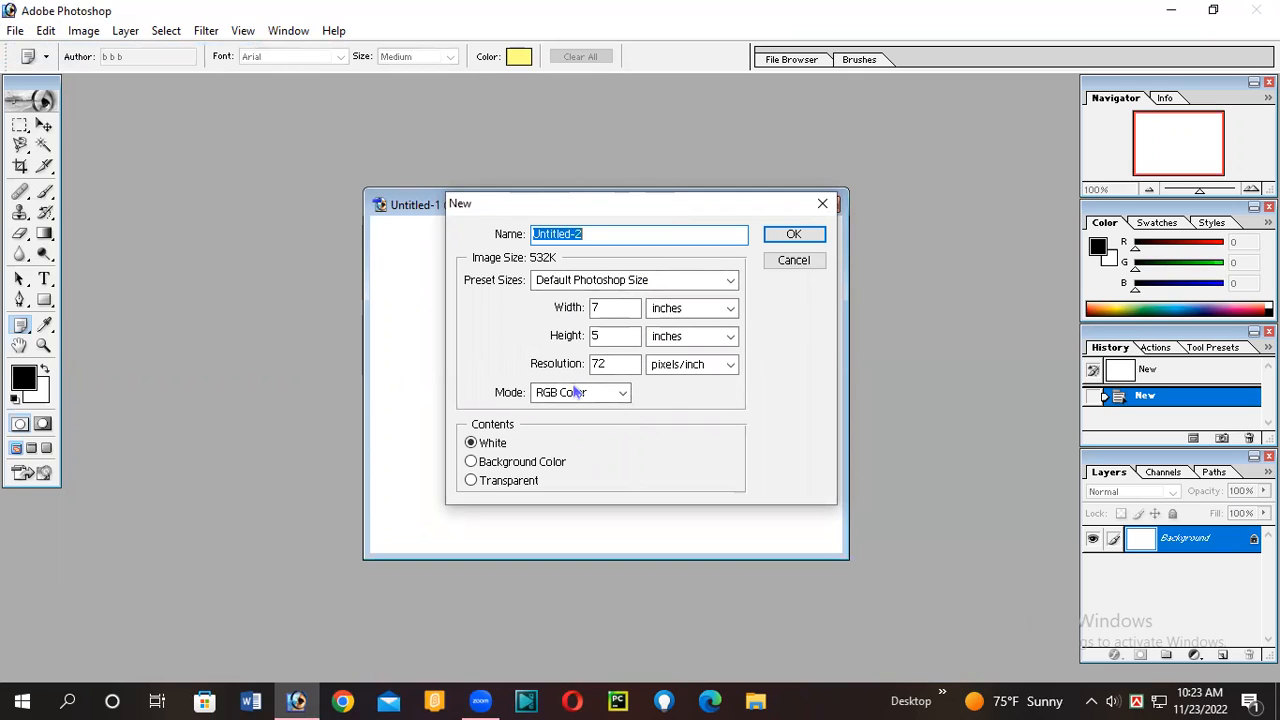
pyautogui.click(617, 396)
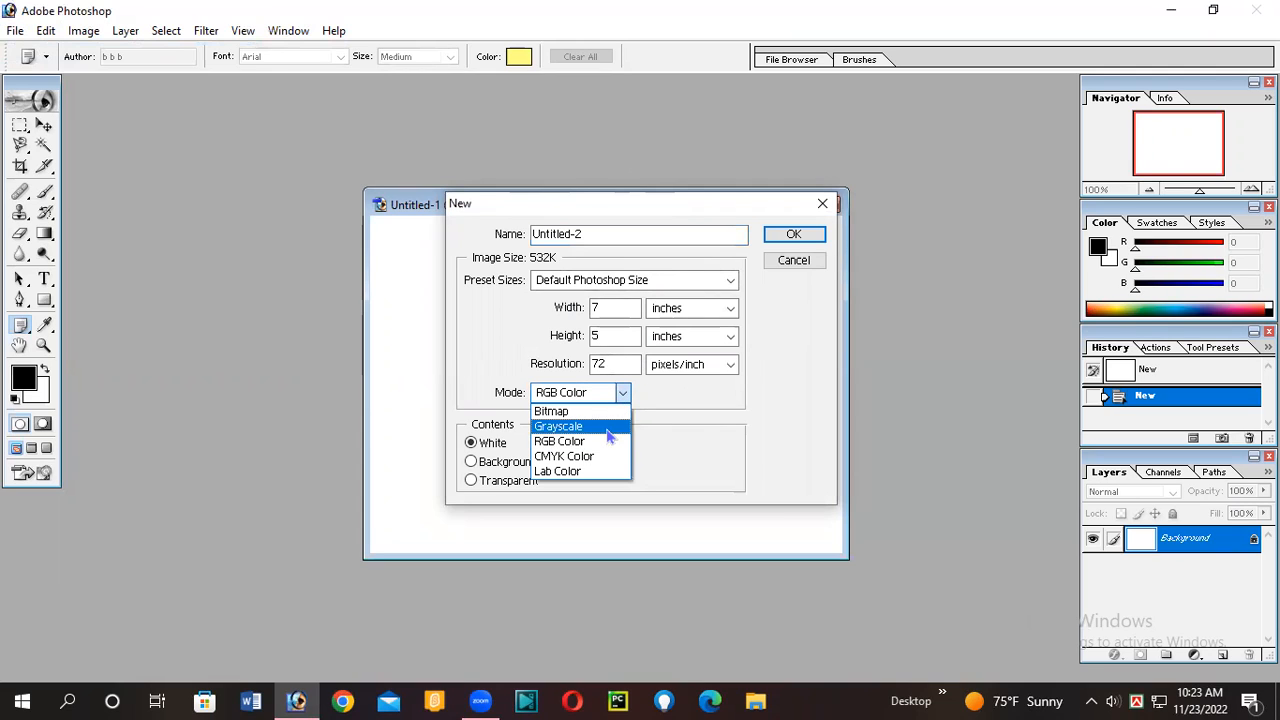
pyautogui.click(600, 426)
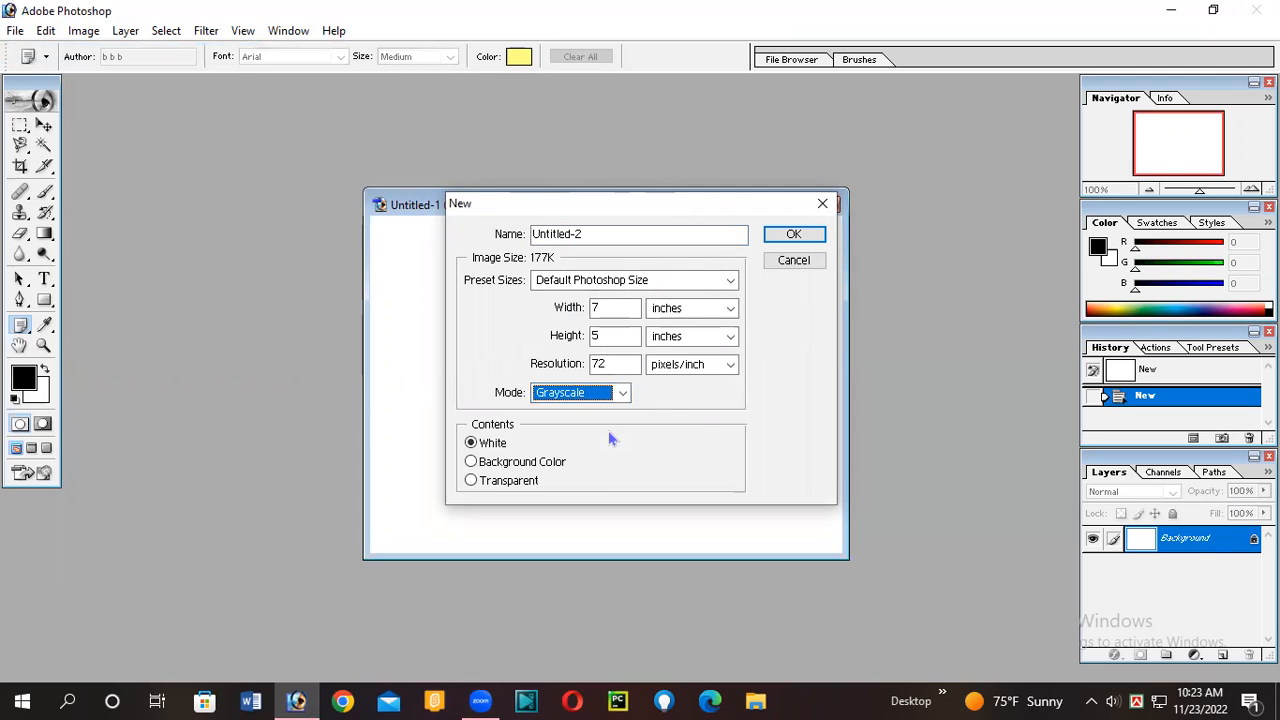
pyautogui.press('Tab')
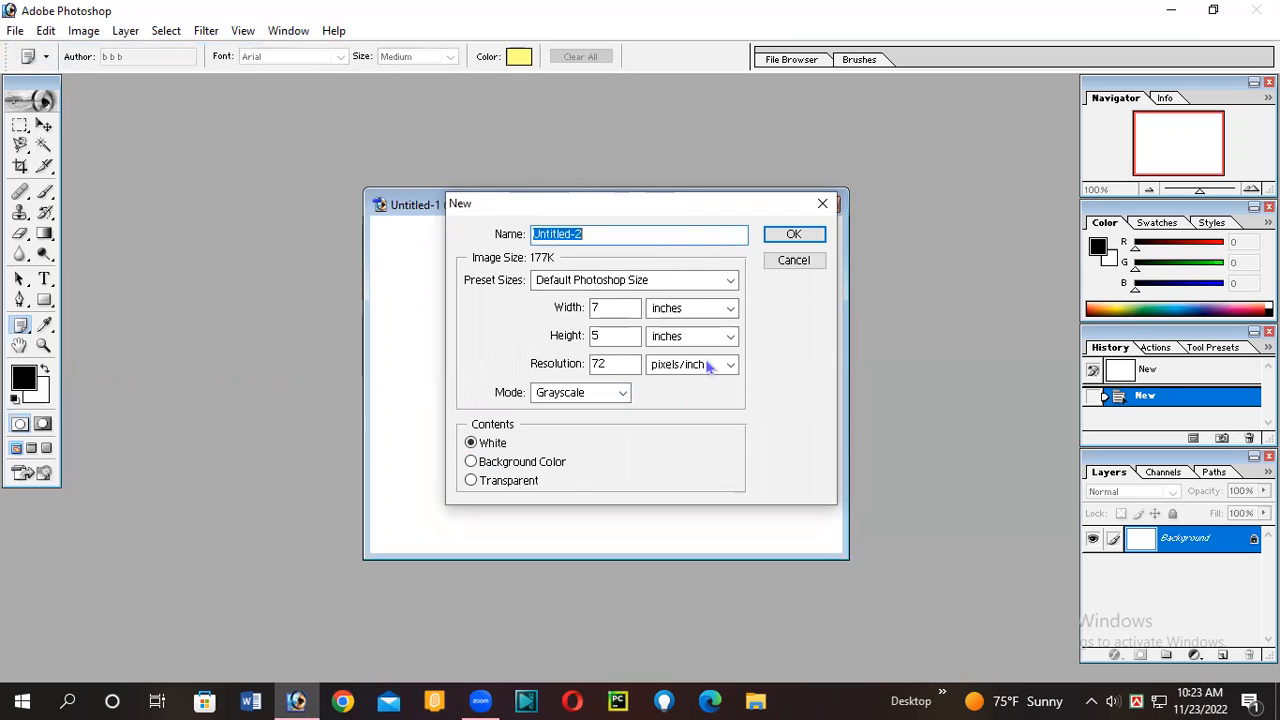
pyautogui.click(794, 234)
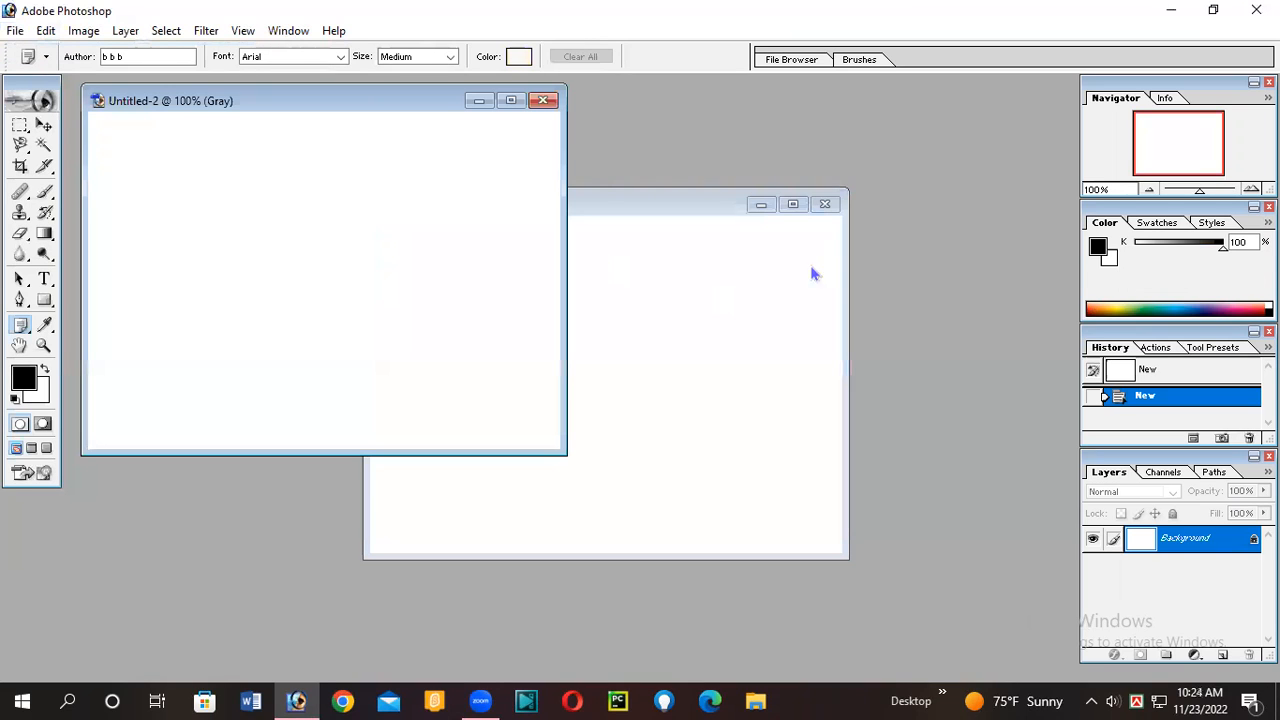
# - Bring the RGB document to the front in full-screen display and place an empty note on its canvas
pyautogui.moveTo(340, 104); pyautogui.dragTo(518, 244)
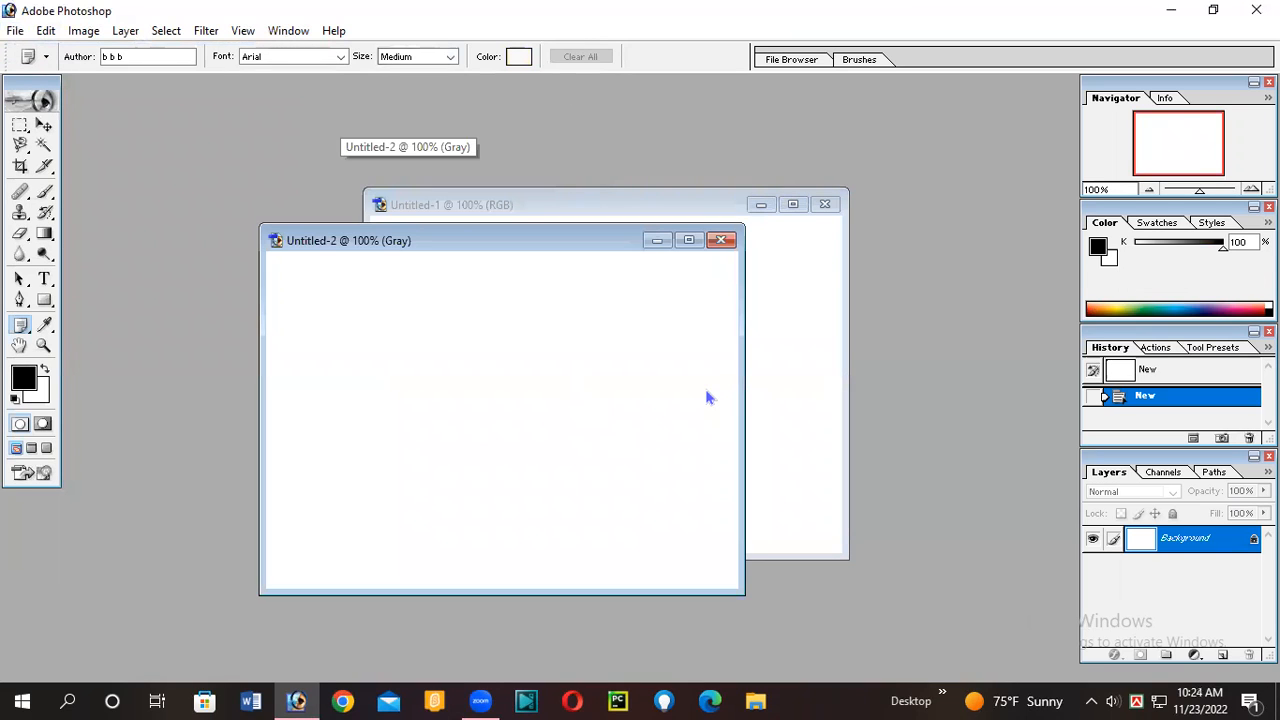
pyautogui.click(780, 266)
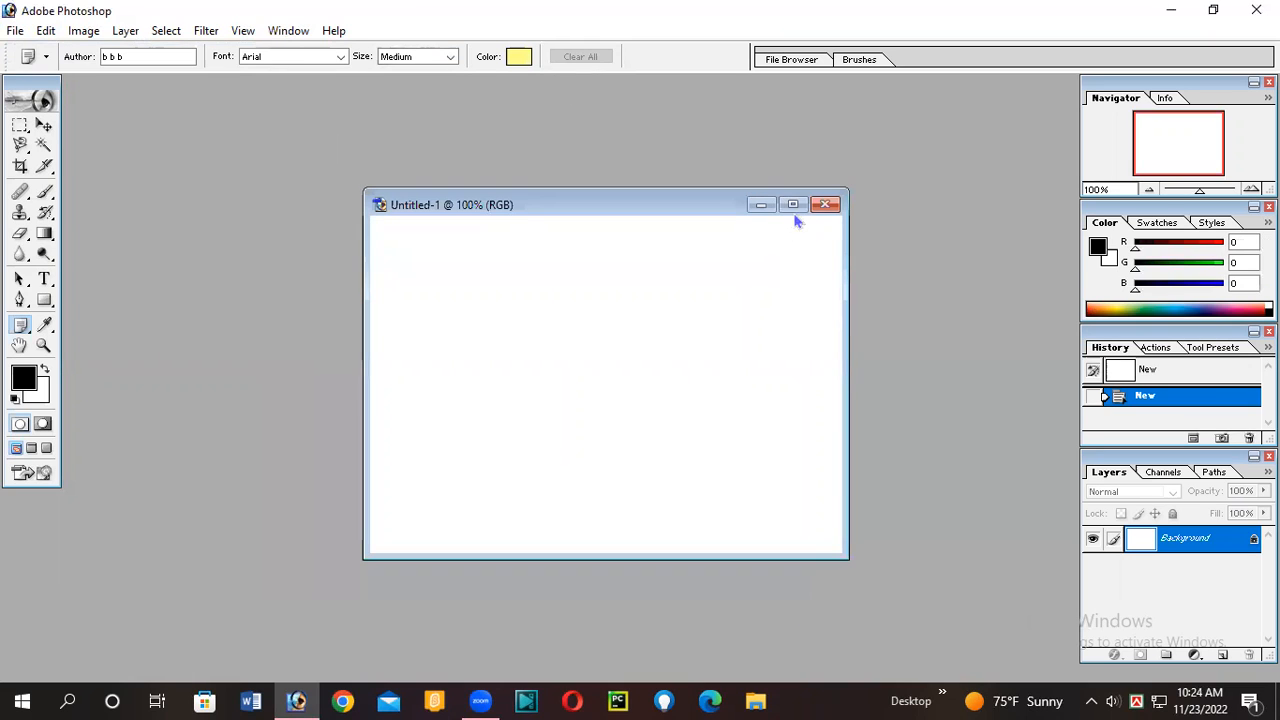
pyautogui.click(793, 206)
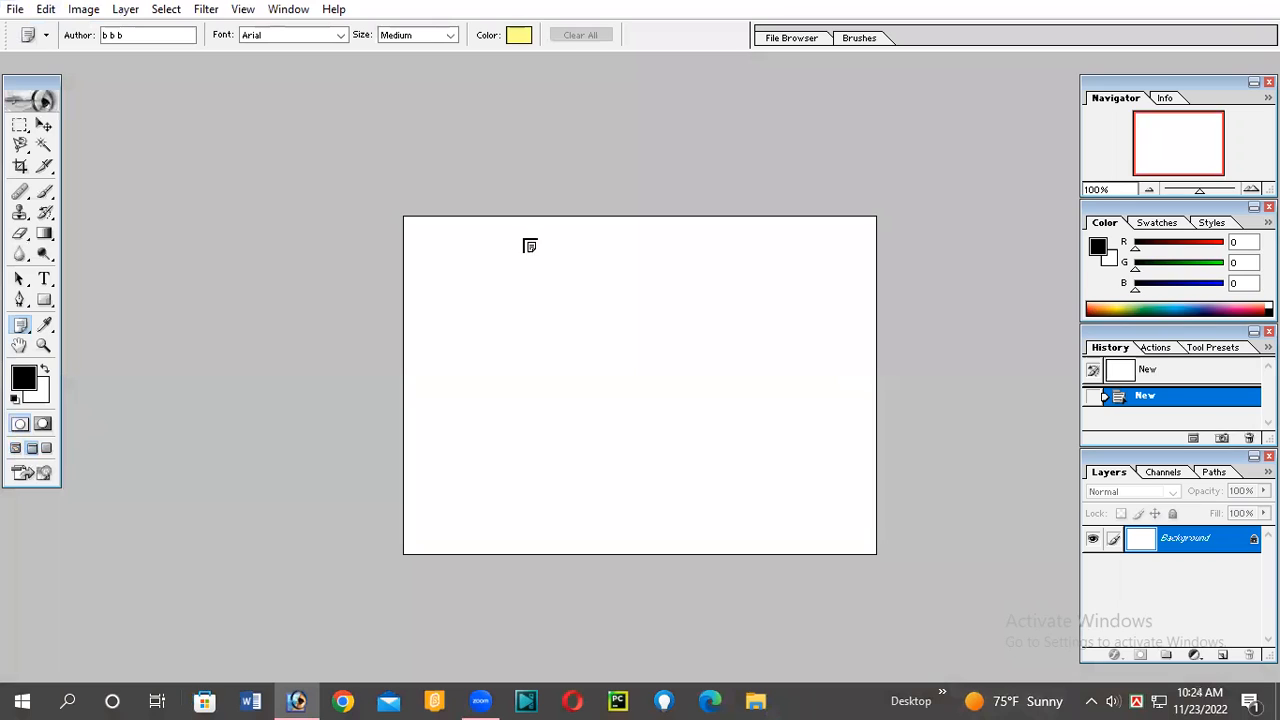
pyautogui.click(521, 303)
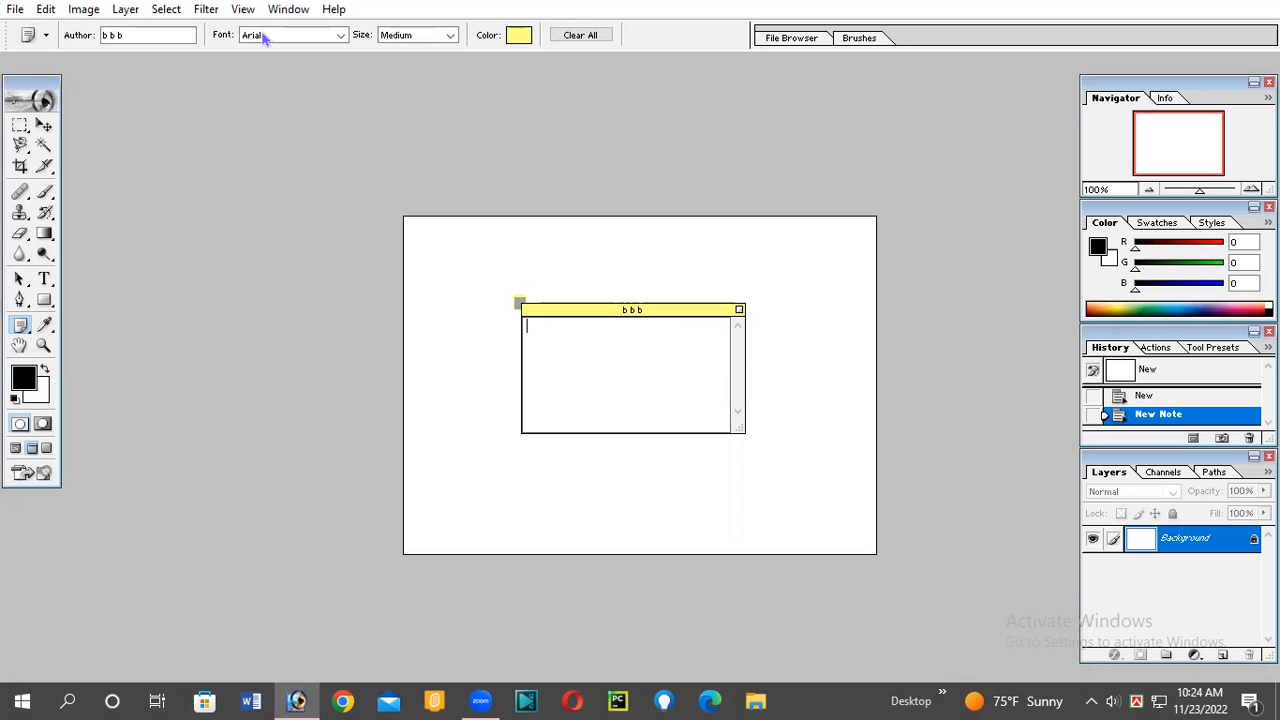
# - Create two more 7 × 5 inch grayscale documents with the unchanged new-document settings
pyautogui.click(15, 9)
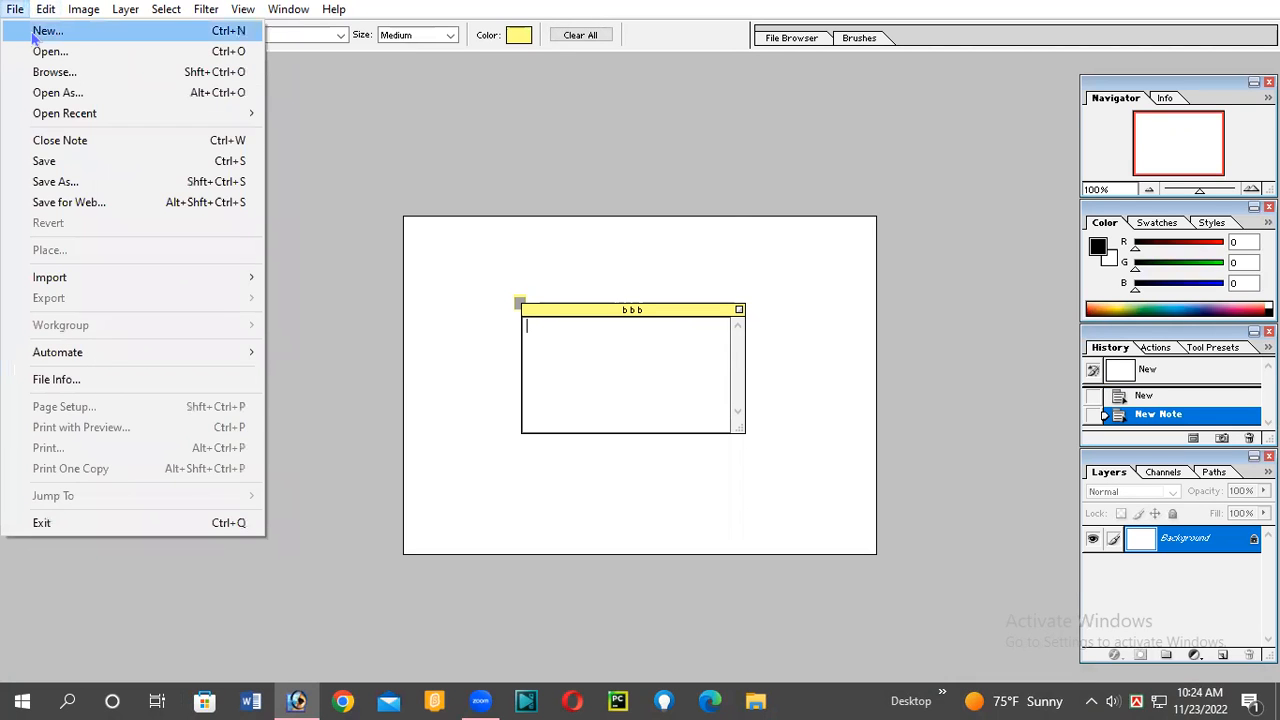
pyautogui.click(33, 37)
pyautogui.click(793, 233)
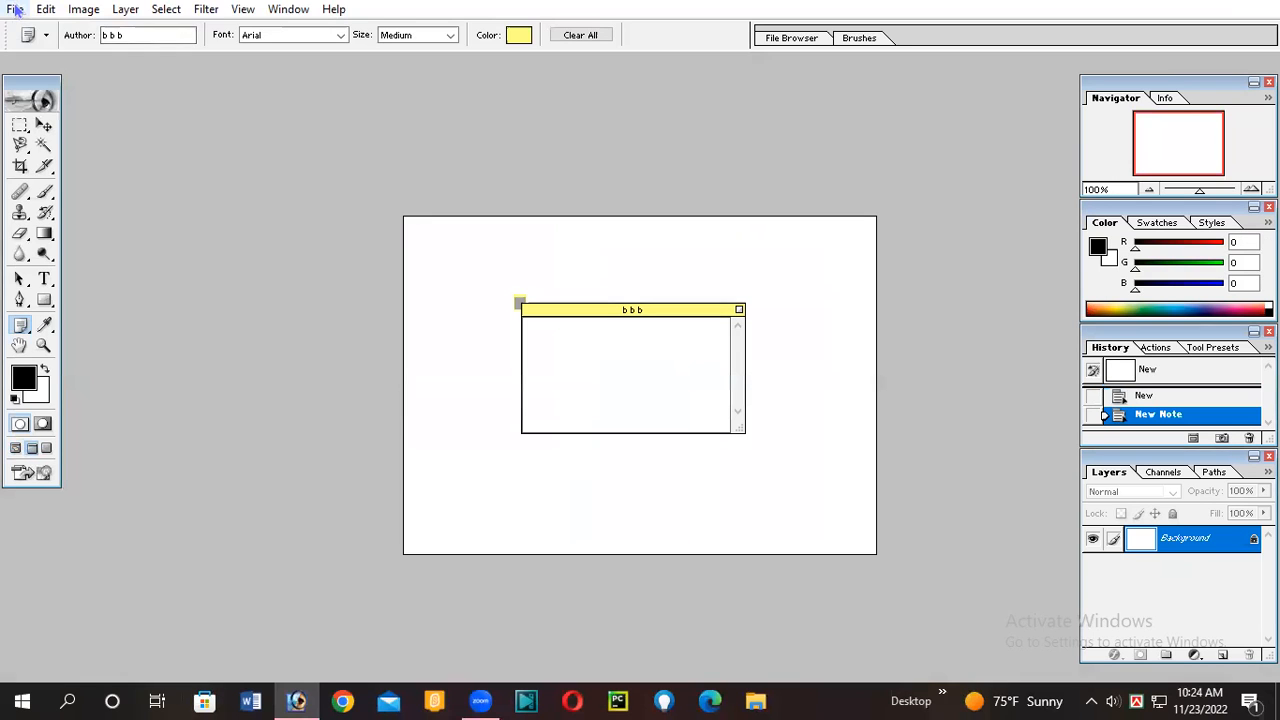
pyautogui.click(15, 9)
pyautogui.click(33, 37)
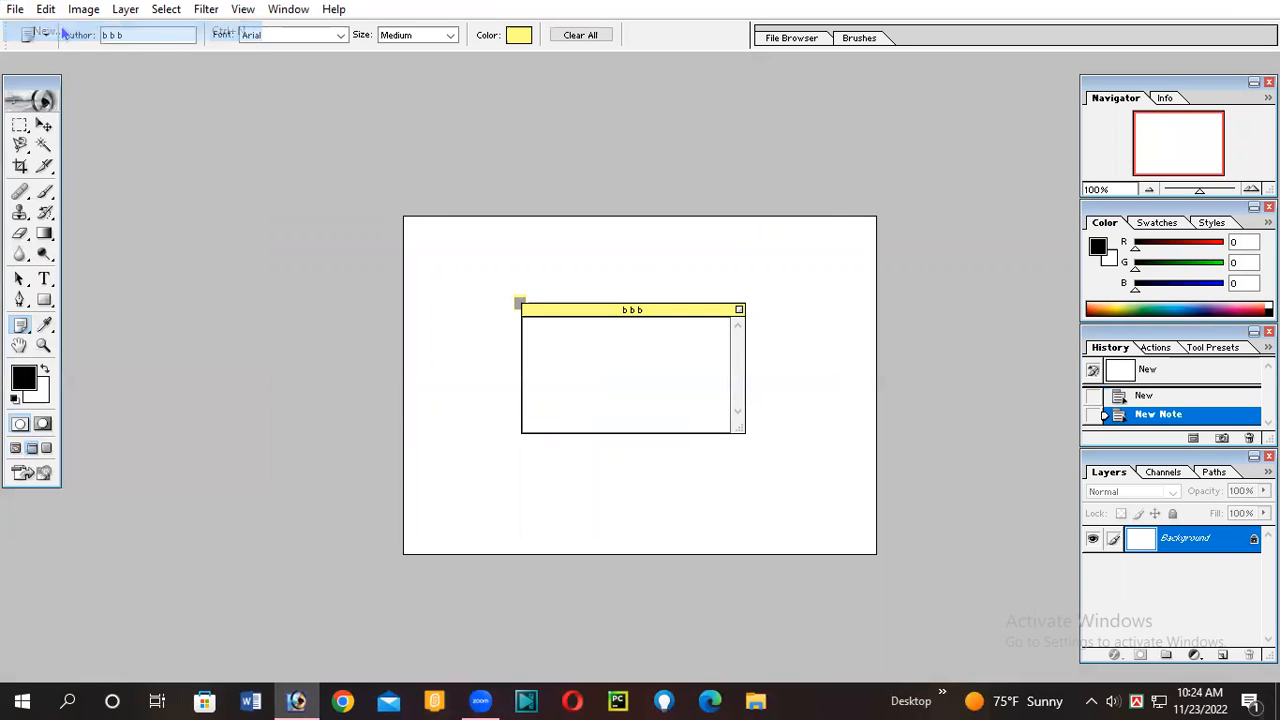
pyautogui.click(793, 234)
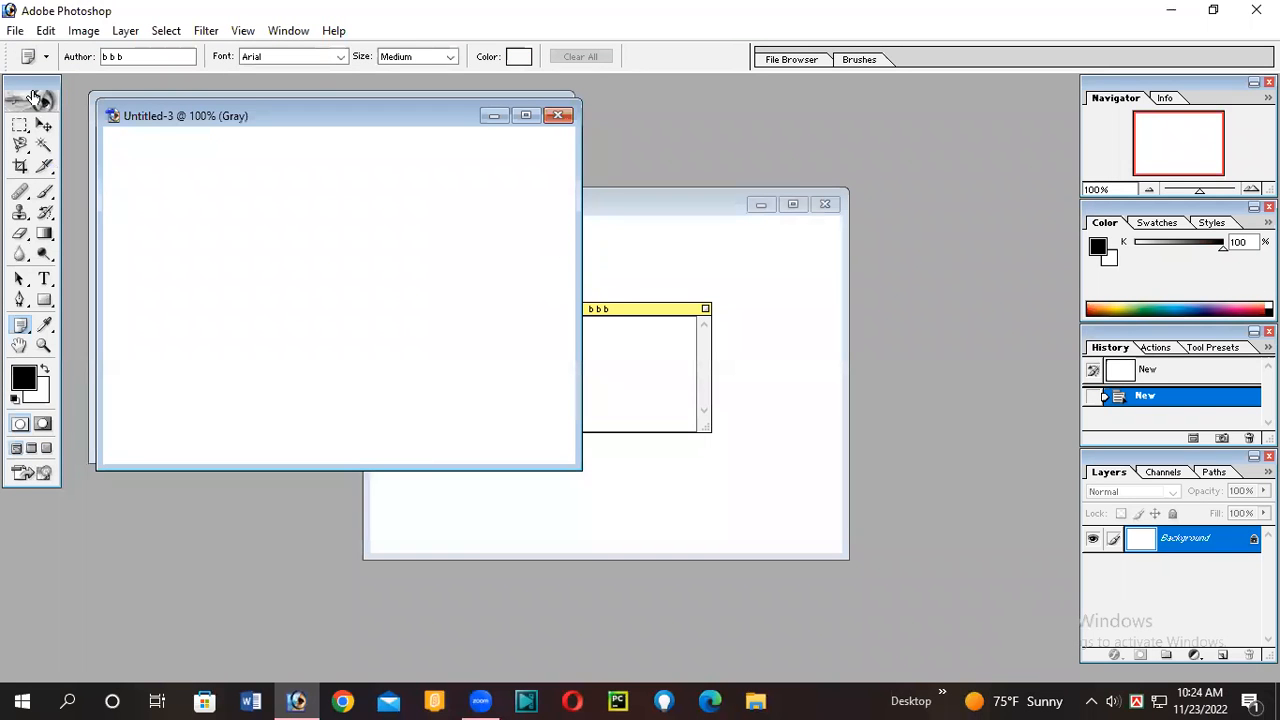
# - Choose the Move tool and show the RGB document in full-screen display again
pyautogui.click(44, 125)
pyautogui.click(820, 212)
pyautogui.press('f')
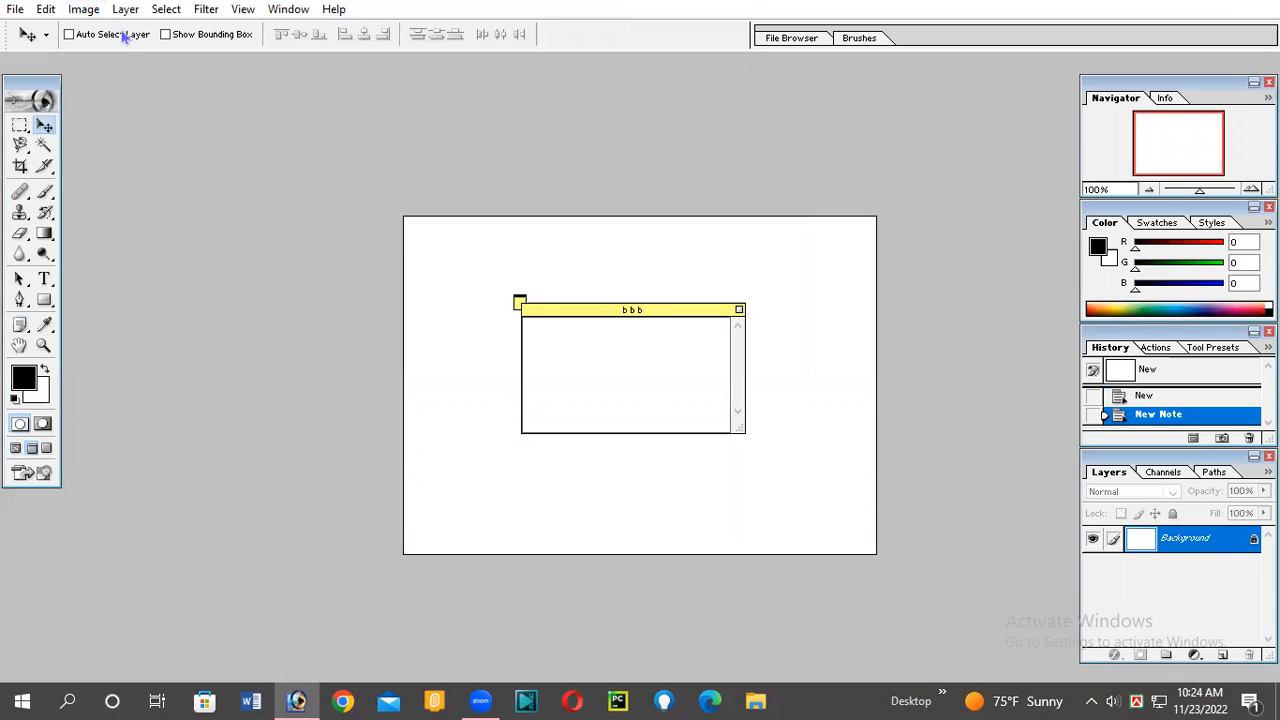
# - Create another 7 × 5 inch white grayscale document and move its window to the lower edge of the workspace
pyautogui.click(14, 9)
pyautogui.click(36, 34)
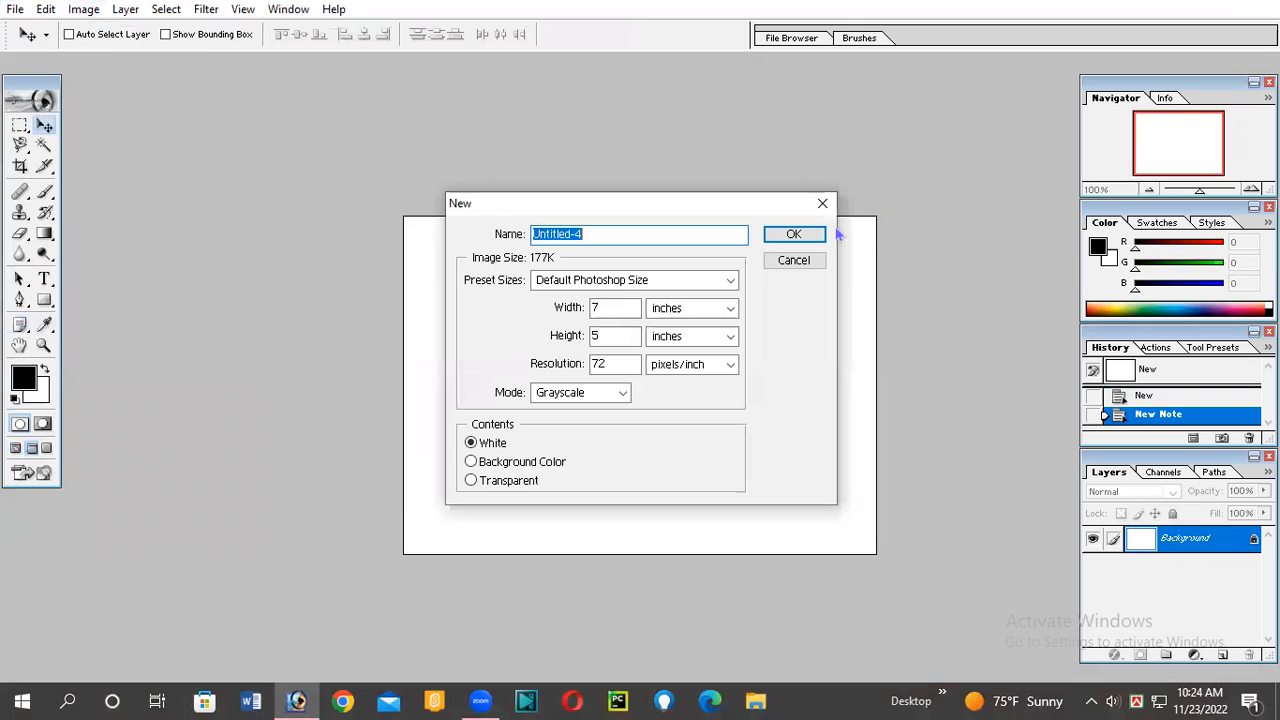
pyautogui.press('Return')
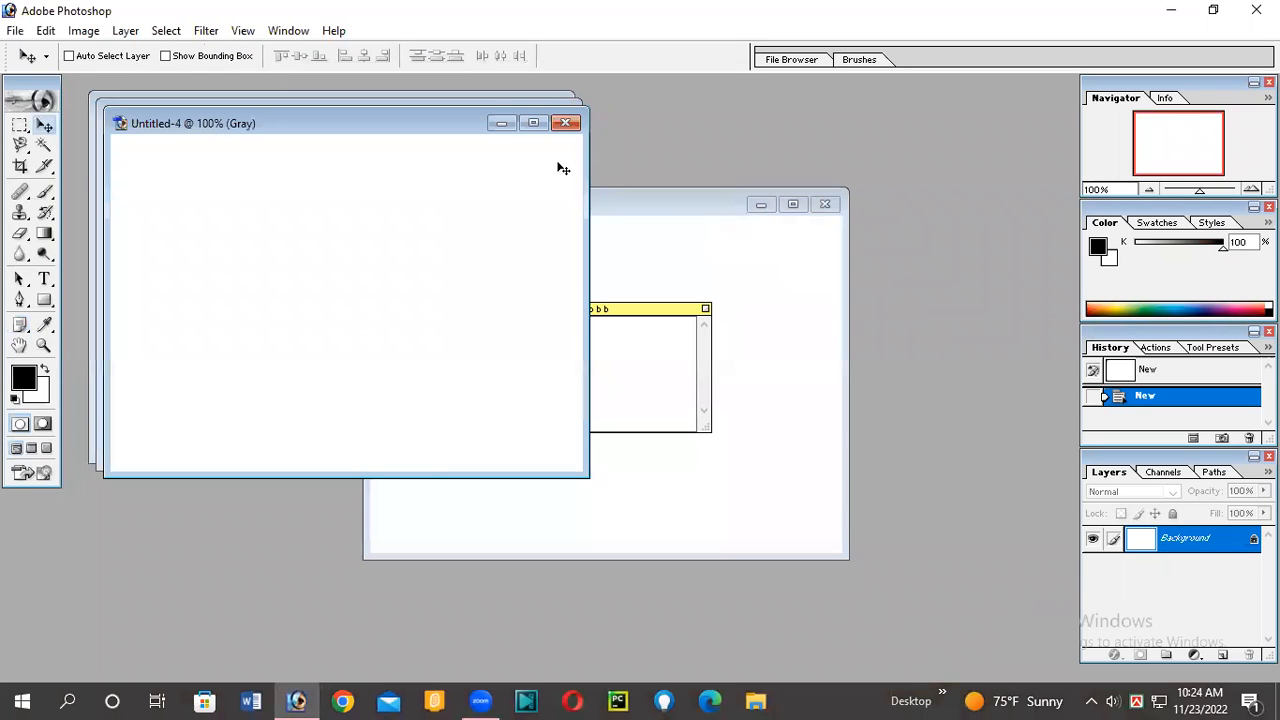
pyautogui.moveTo(374, 128); pyautogui.dragTo(305, 606)
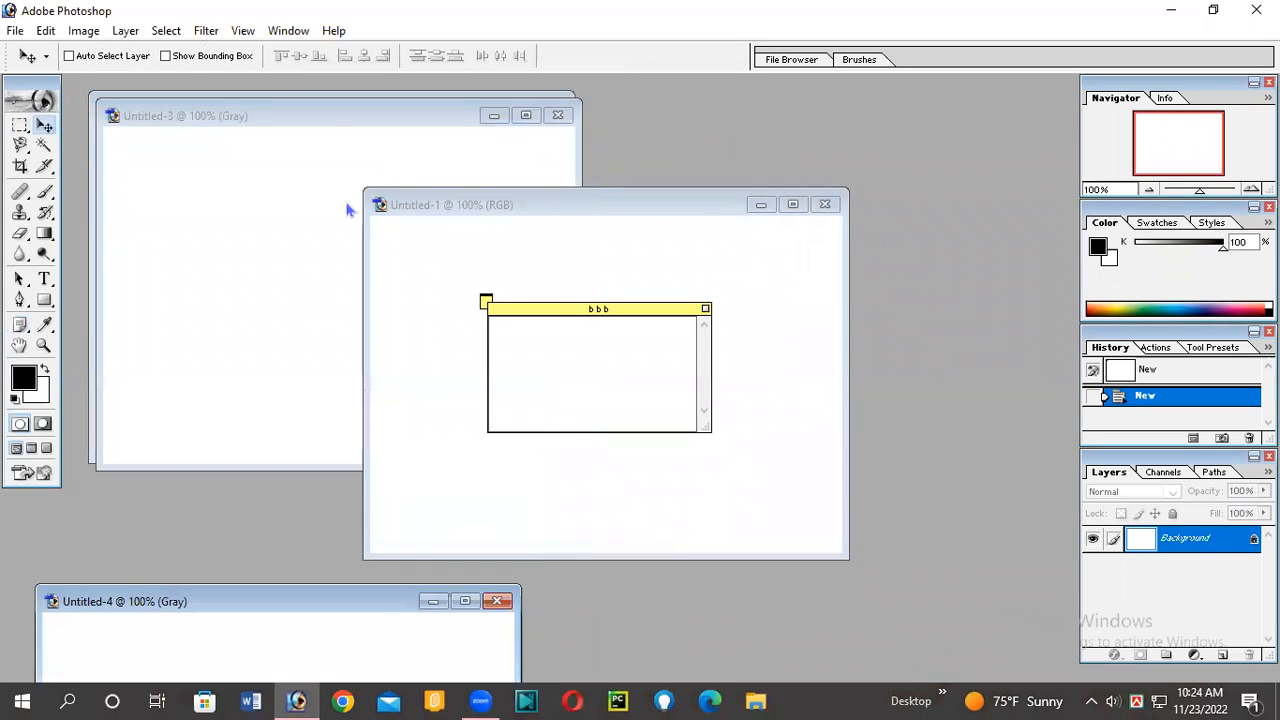
# - Return to the RGB document in full-screen display and delete the note from its canvas
pyautogui.click(349, 203)
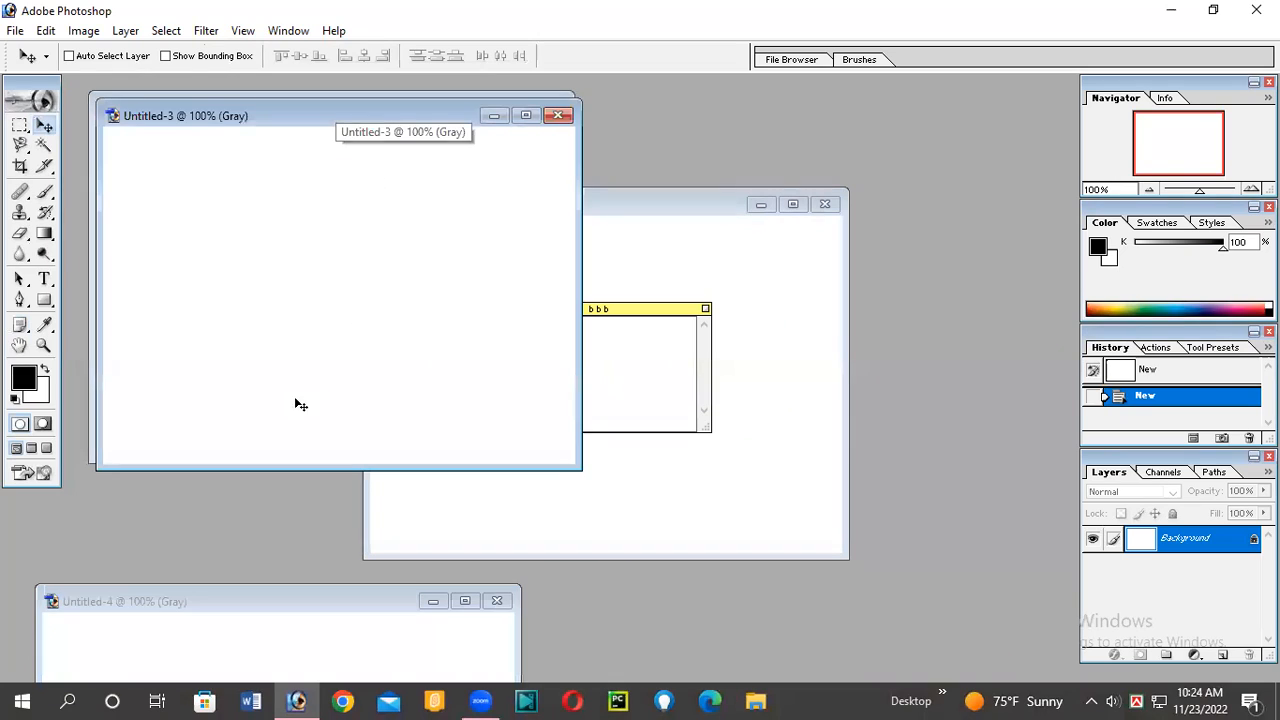
pyautogui.click(828, 213)
pyautogui.moveTo(633, 316); pyautogui.dragTo(733, 352)
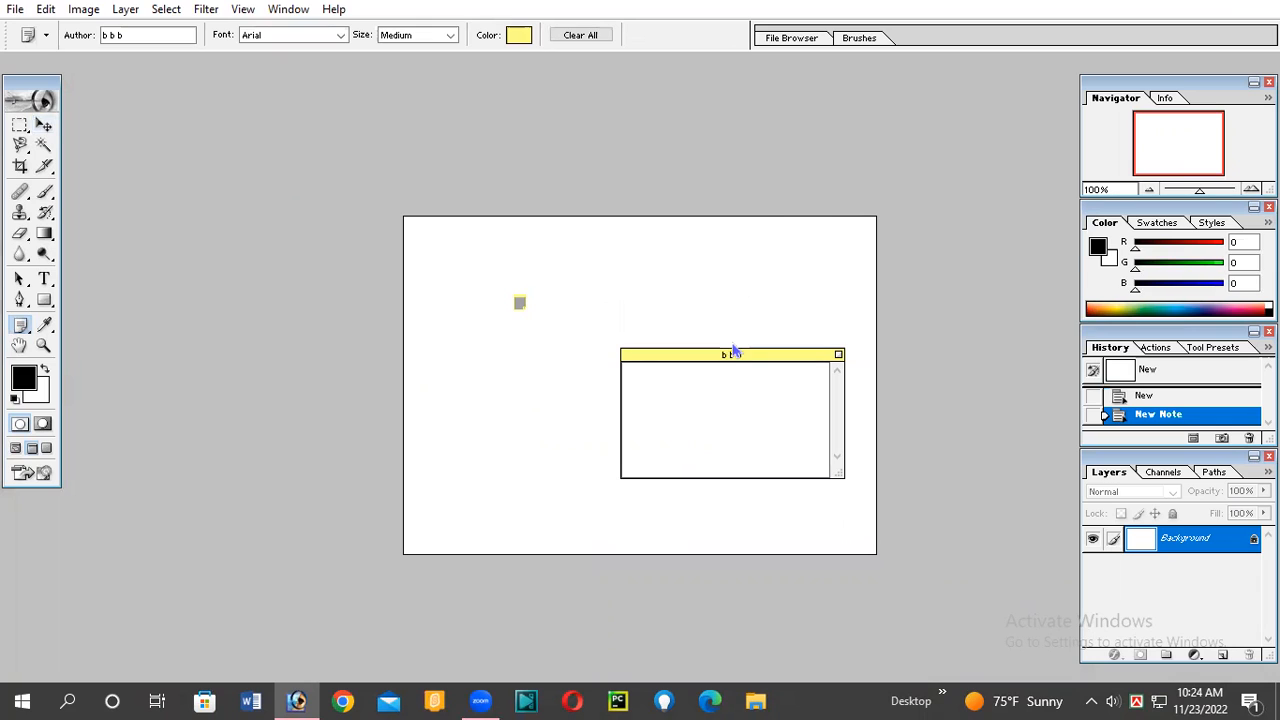
pyautogui.press('Delete')
pyautogui.click(607, 279)
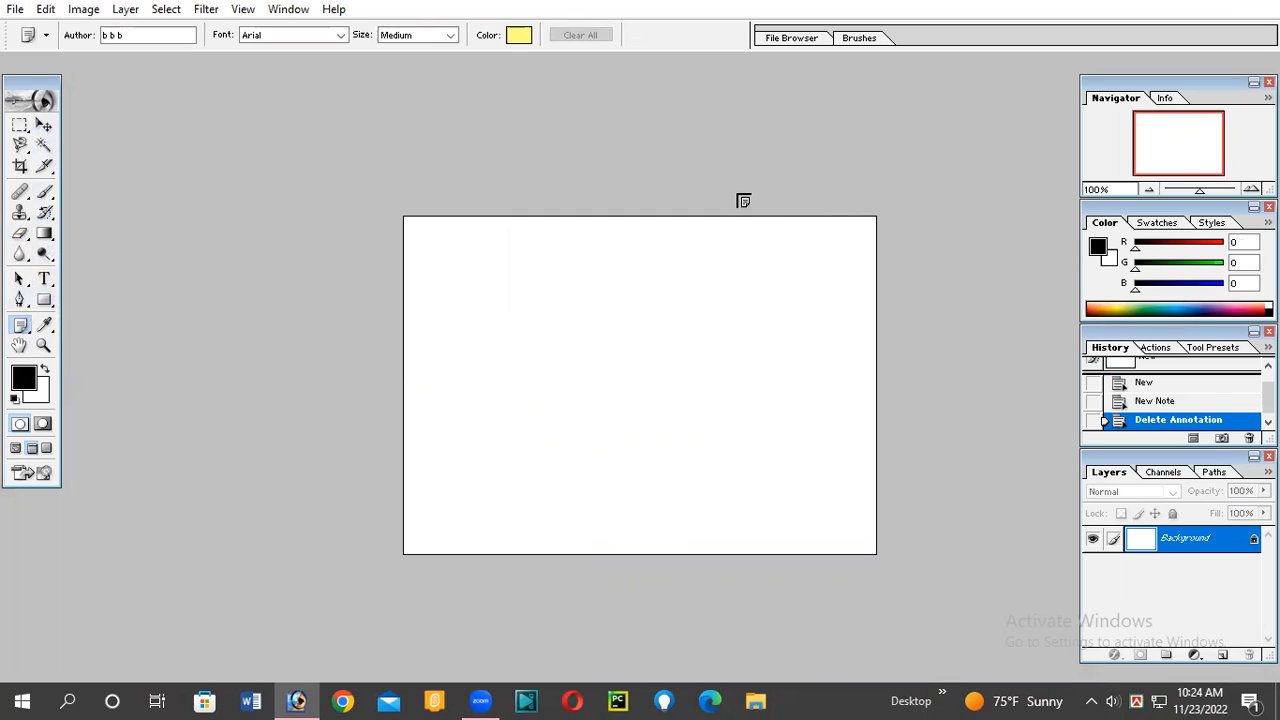
# - Select the entire white canvas with the Magic Wand at a tolerance of 32
pyautogui.click(44, 145)
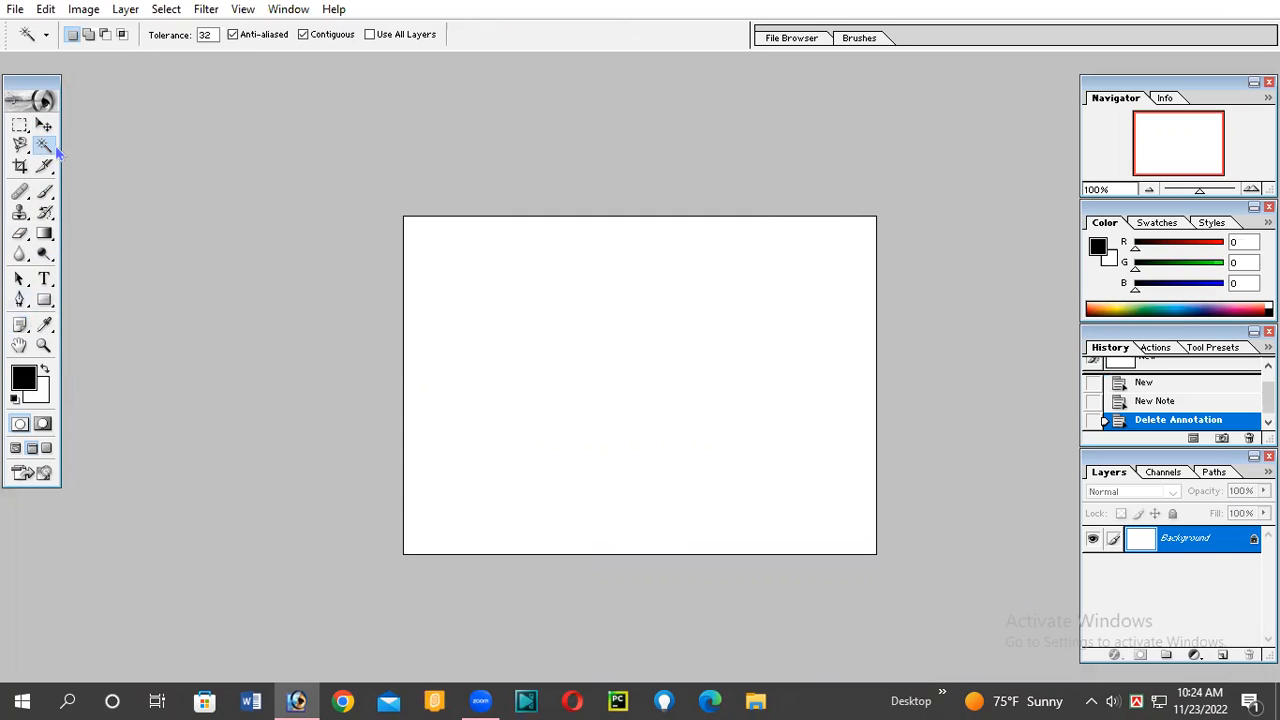
pyautogui.click(529, 340)
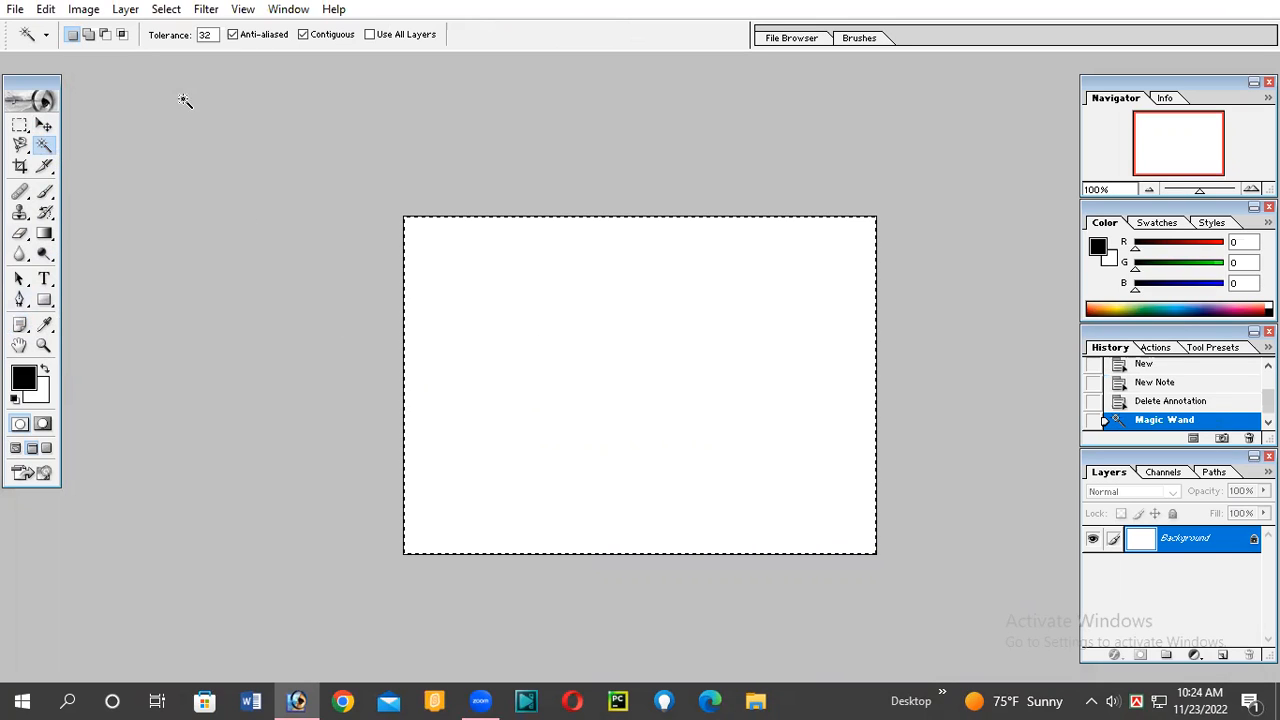
# - Try a pink background color with the green value at 133, and reset to the default colors
pyautogui.click(1108, 261)
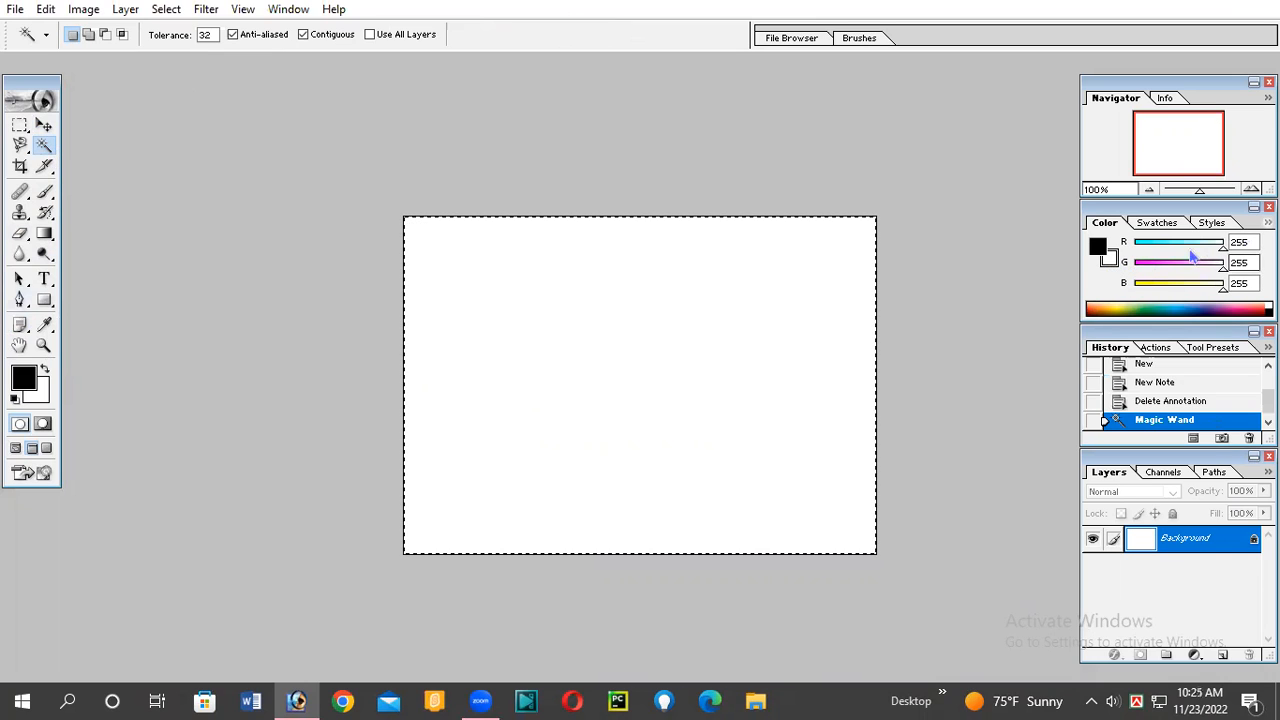
pyautogui.moveTo(1222, 268); pyautogui.dragTo(1187, 285)
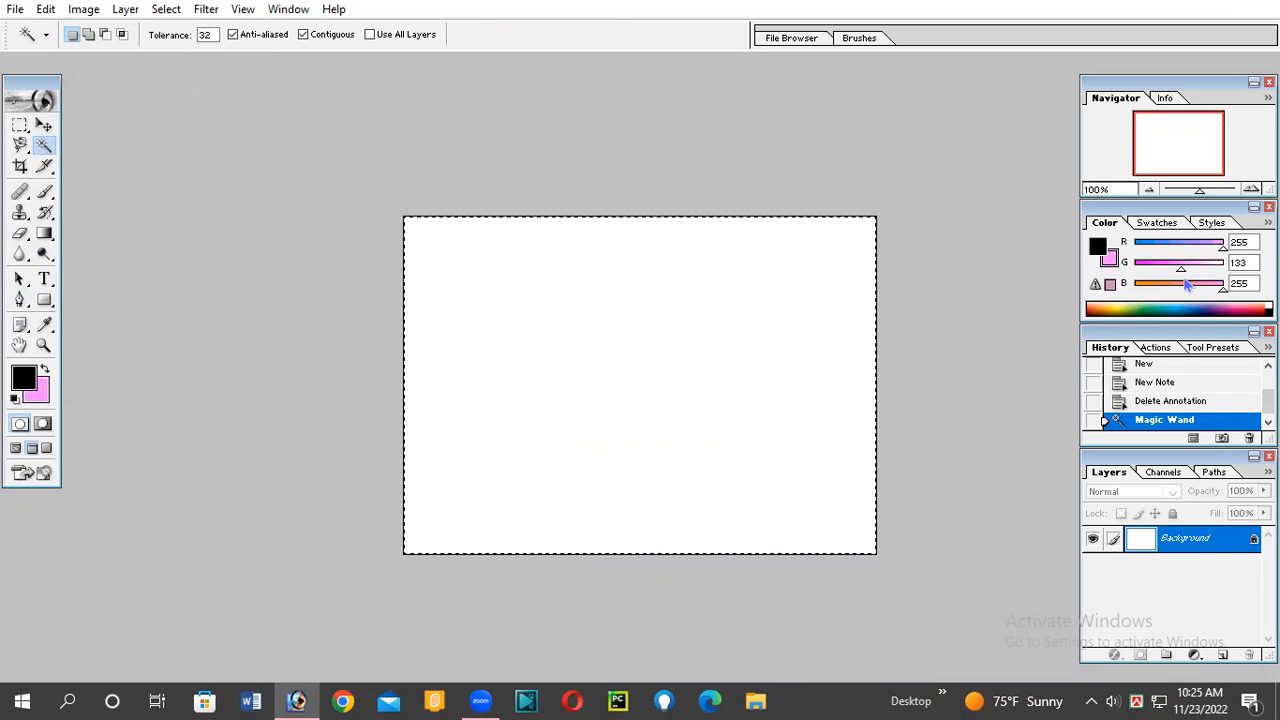
pyautogui.press('d')
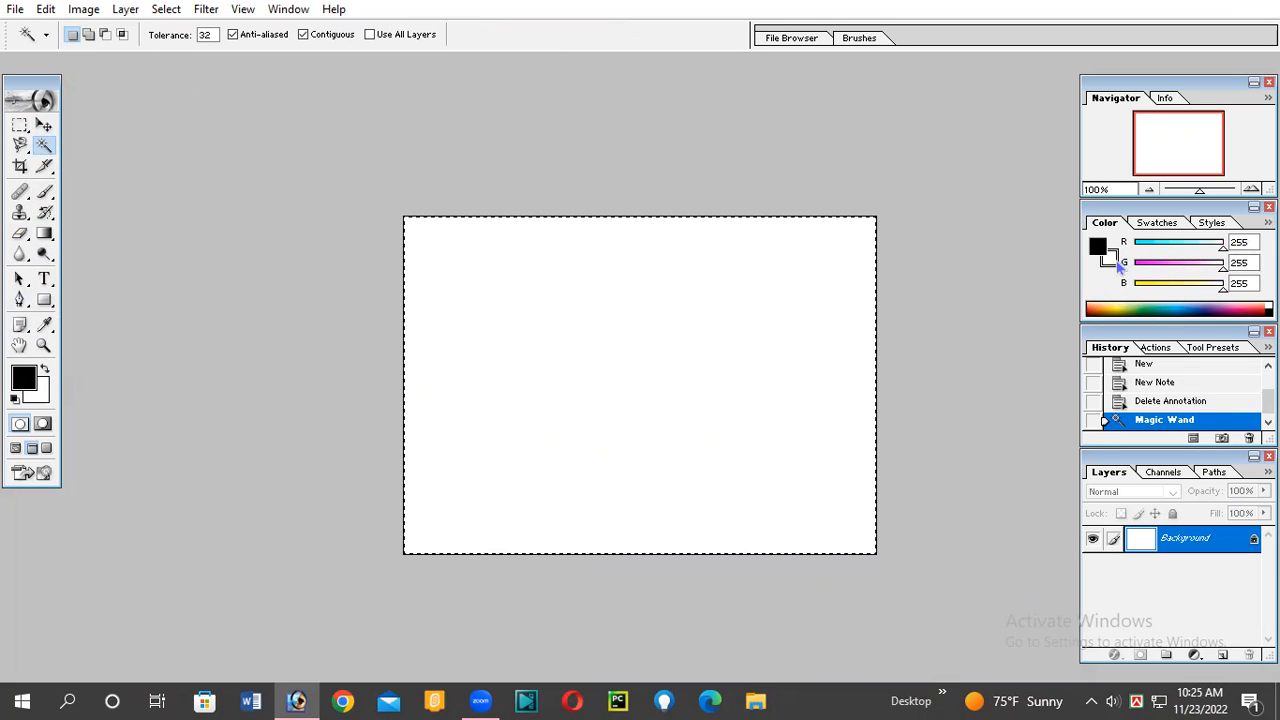
# - Set the background color to light pink FFDCFD and clear the selected canvas to that color
pyautogui.press('i')
pyautogui.click(1108, 256)
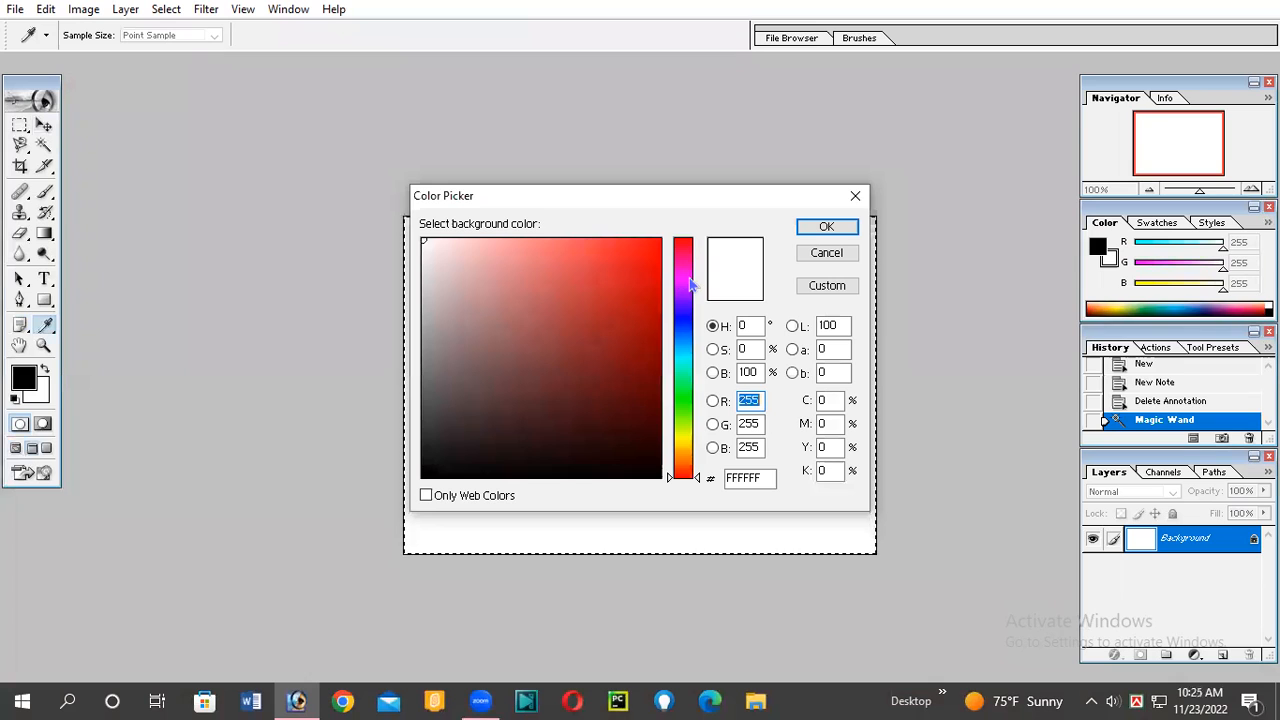
pyautogui.click(688, 277)
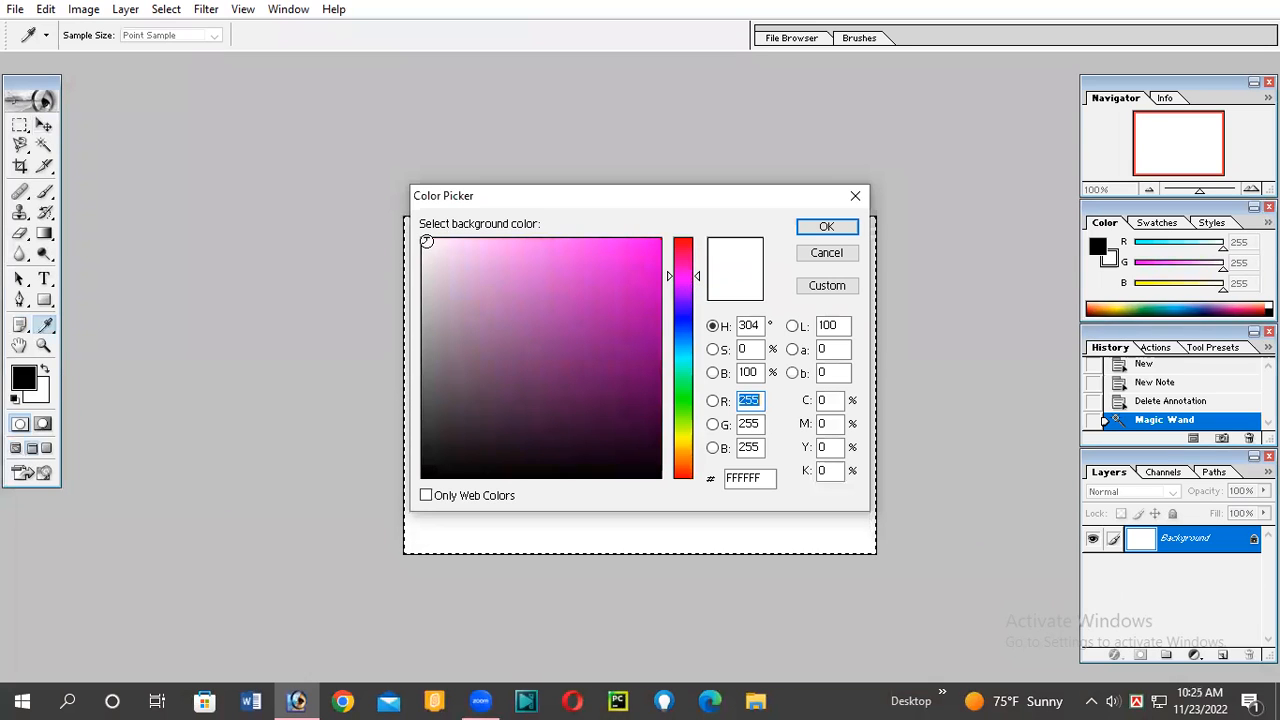
pyautogui.click(455, 237)
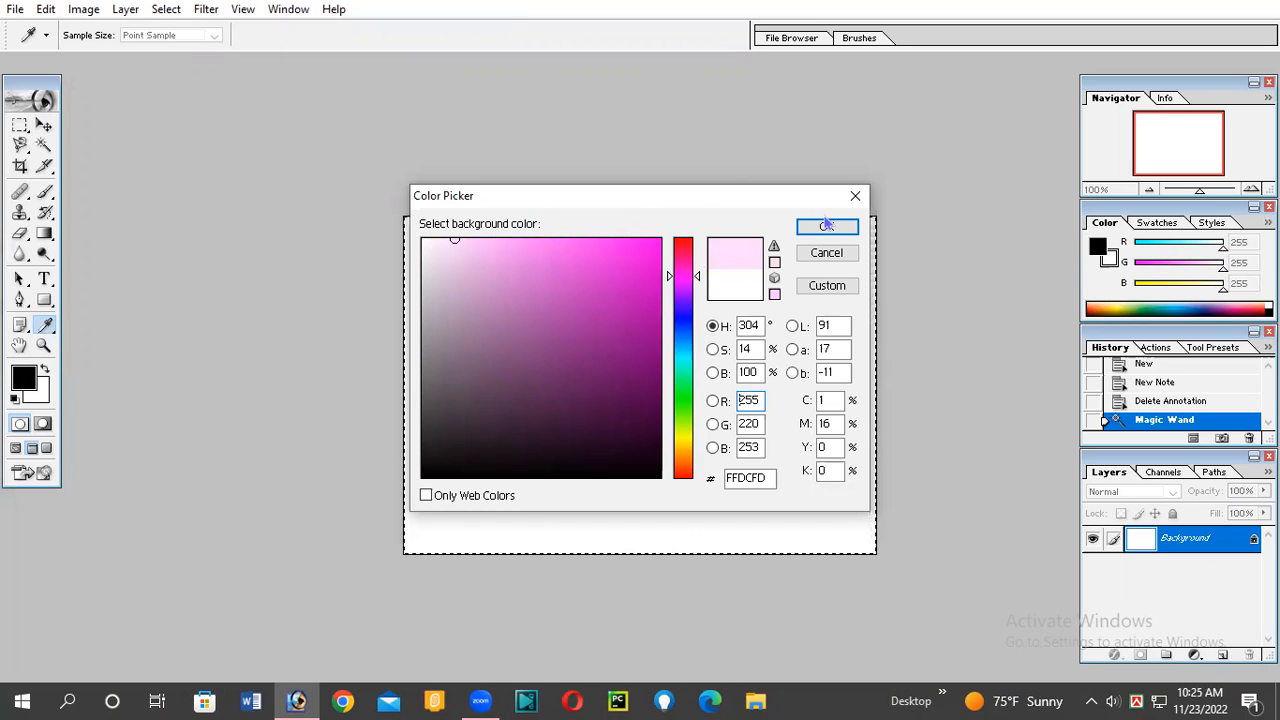
pyautogui.click(826, 229)
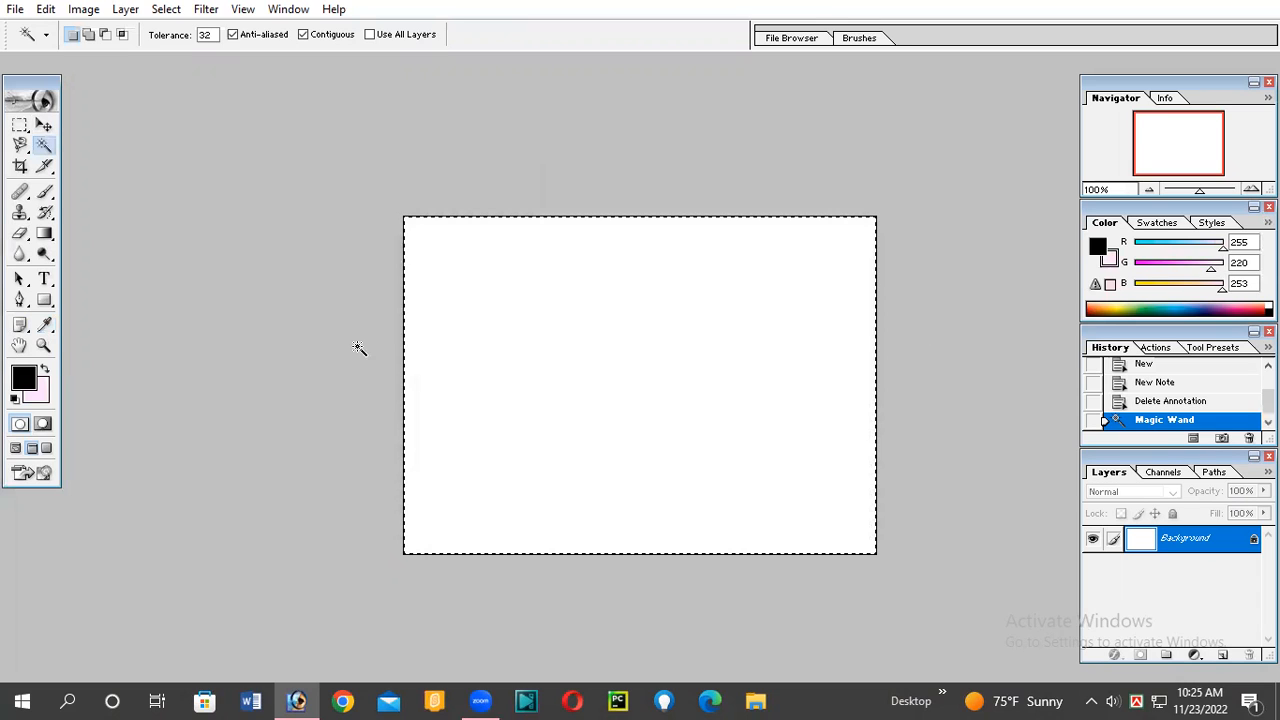
pyautogui.press('Delete')
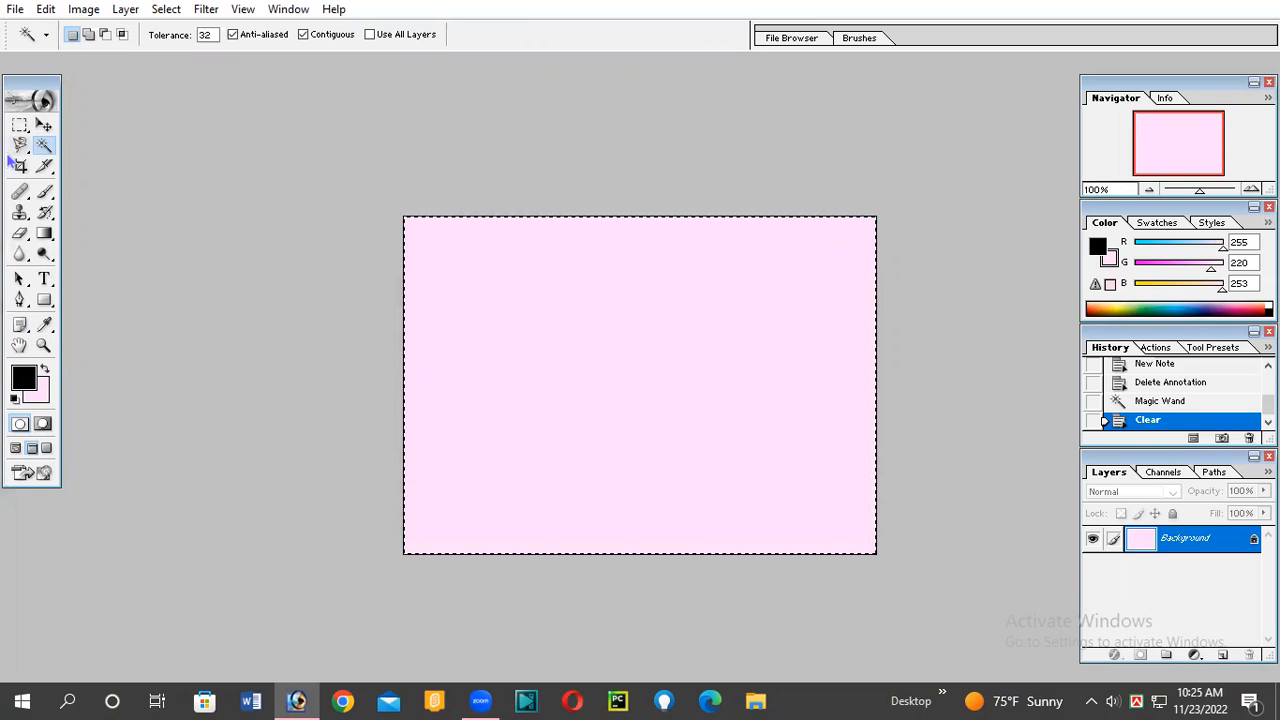
# - Try drawing a black rectangle shape on the pink canvas, undo it, and activate the Custom Shape tool
pyautogui.click(44, 126)
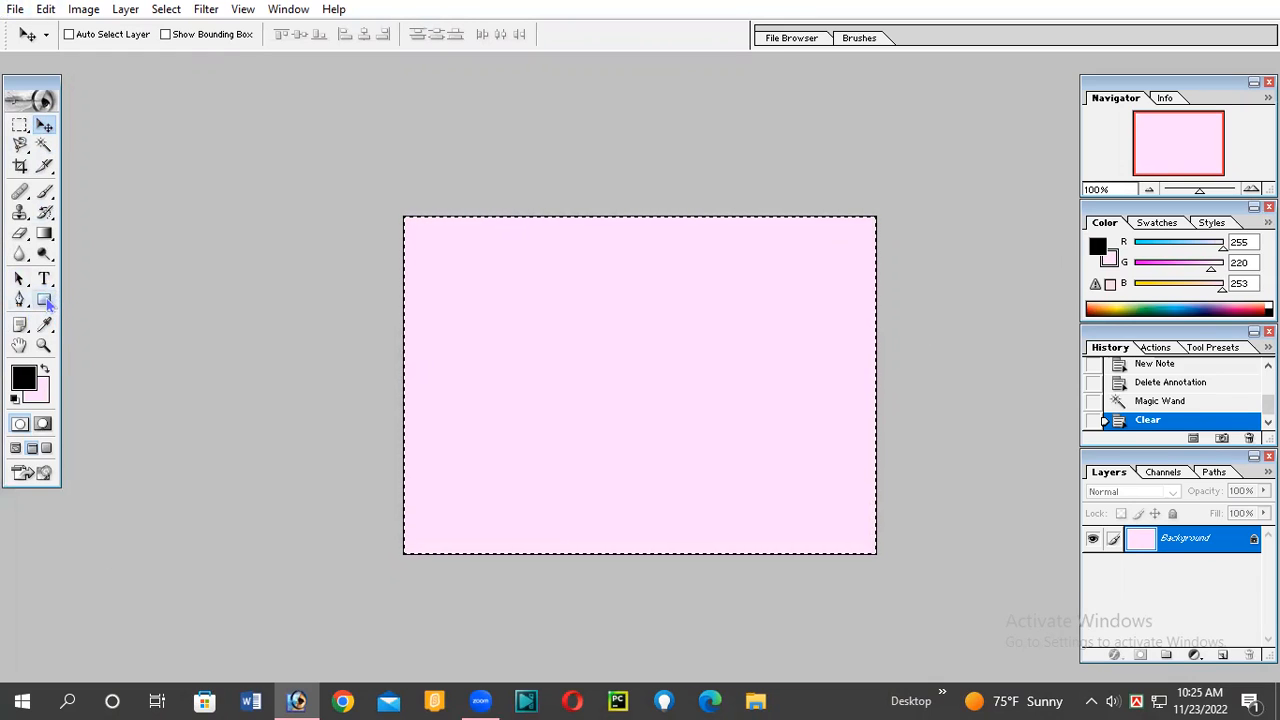
pyautogui.click(45, 301)
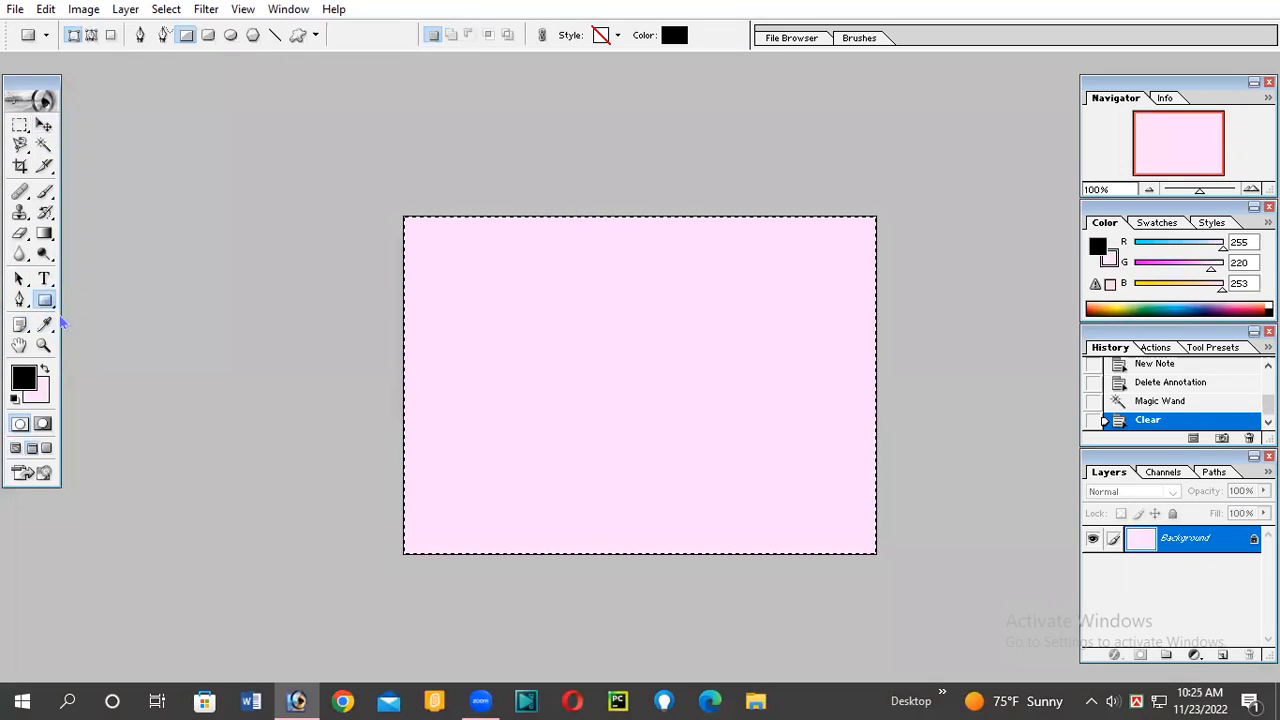
pyautogui.click(20, 127)
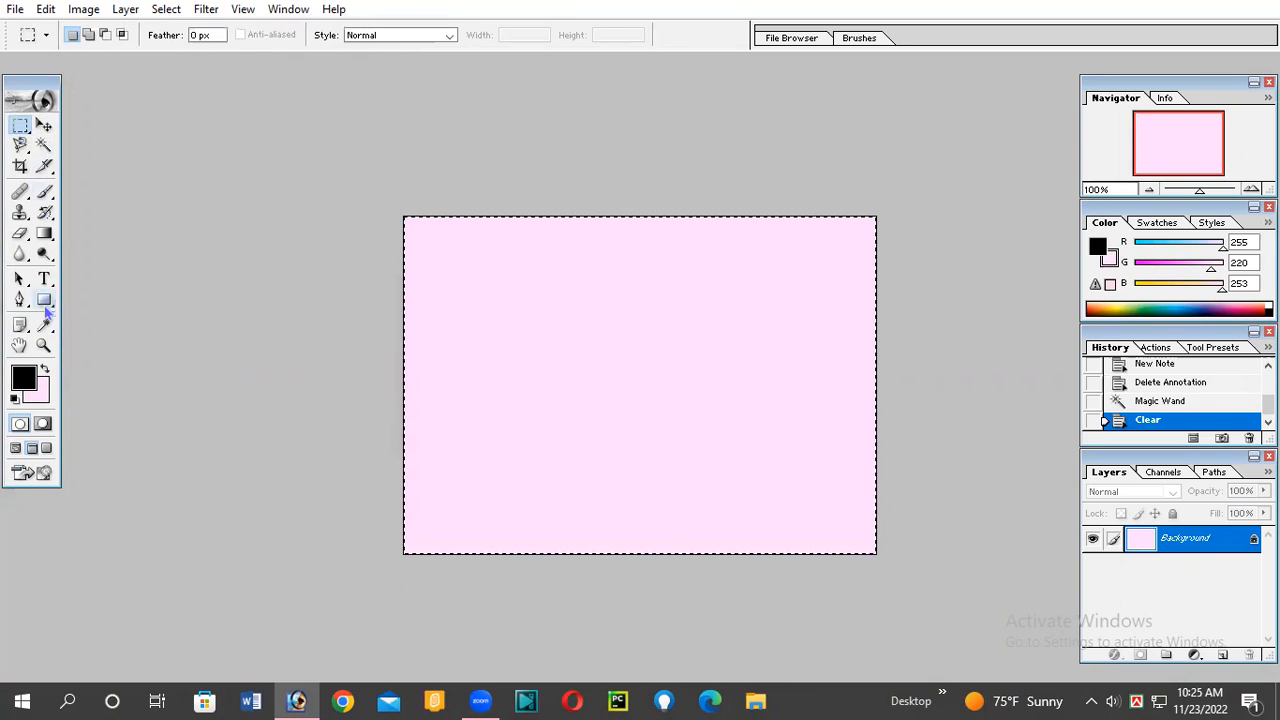
pyautogui.click(45, 301)
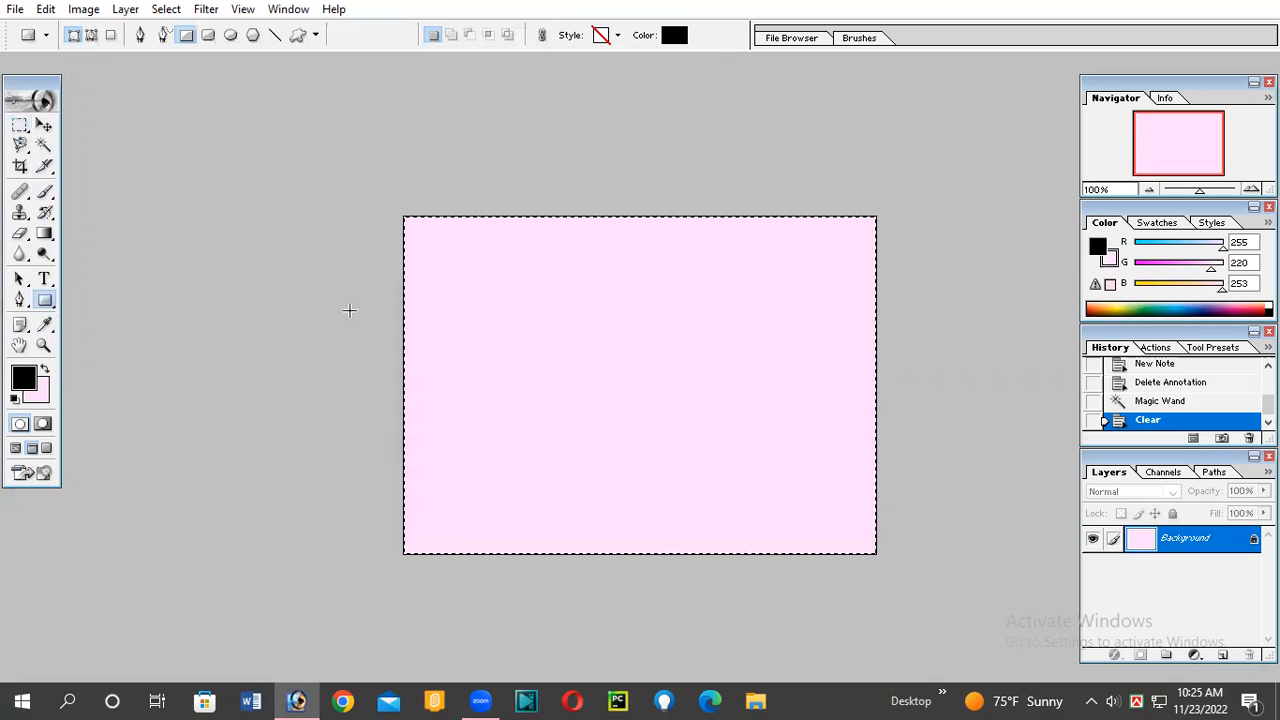
pyautogui.moveTo(656, 443); pyautogui.dragTo(657, 439)
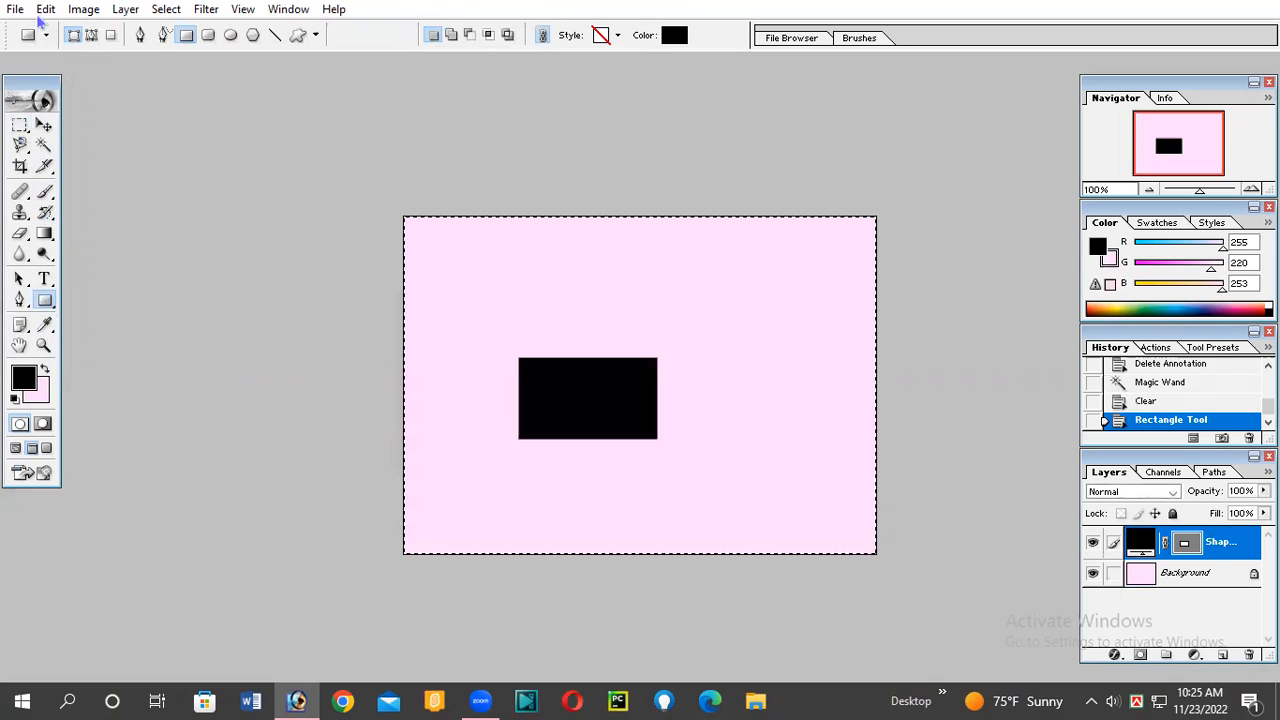
pyautogui.hotkey('ctrl', 'z')
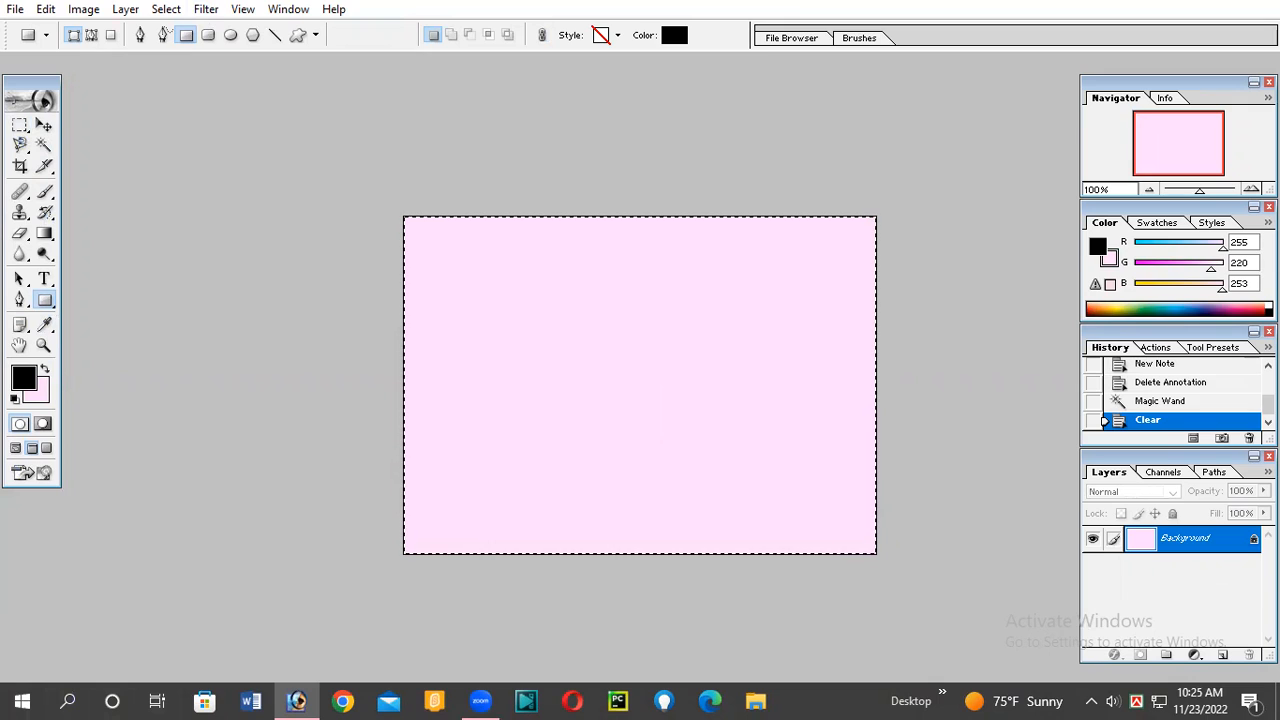
pyautogui.click(298, 35)
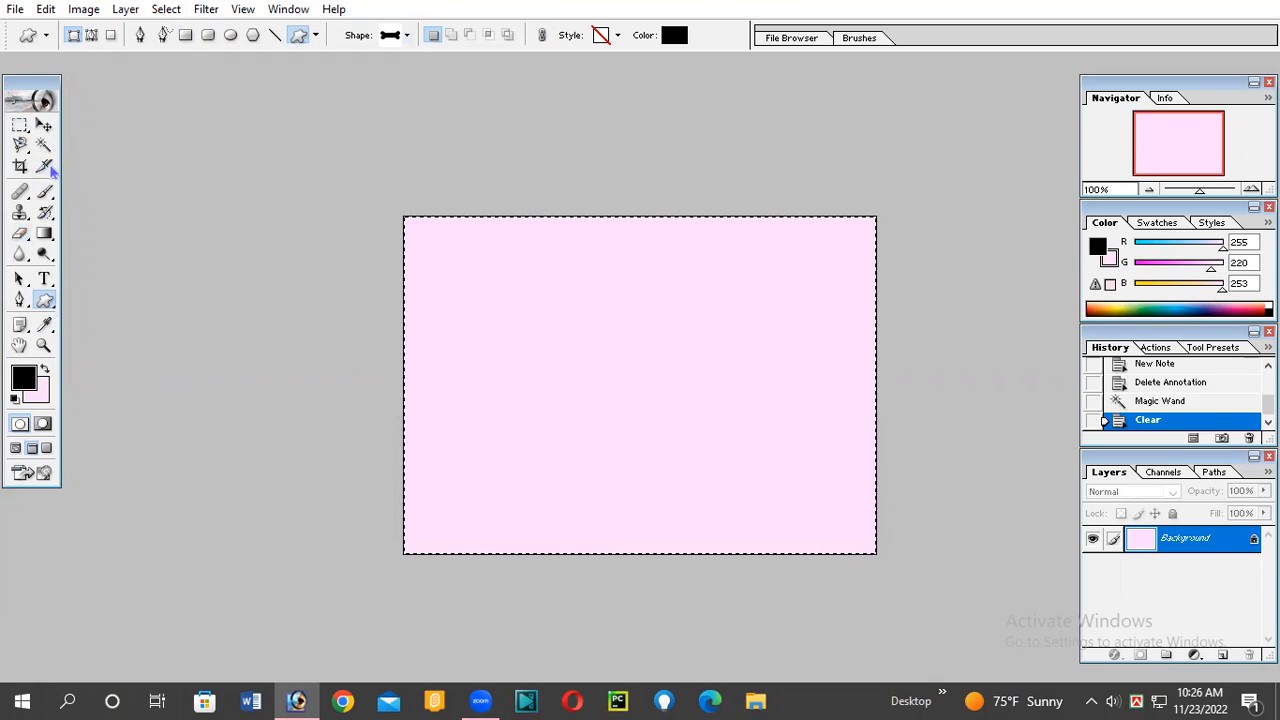
# - Start a text line in the upper-left area of the pink canvas and set its font to Freestyle Script
pyautogui.click(45, 279)
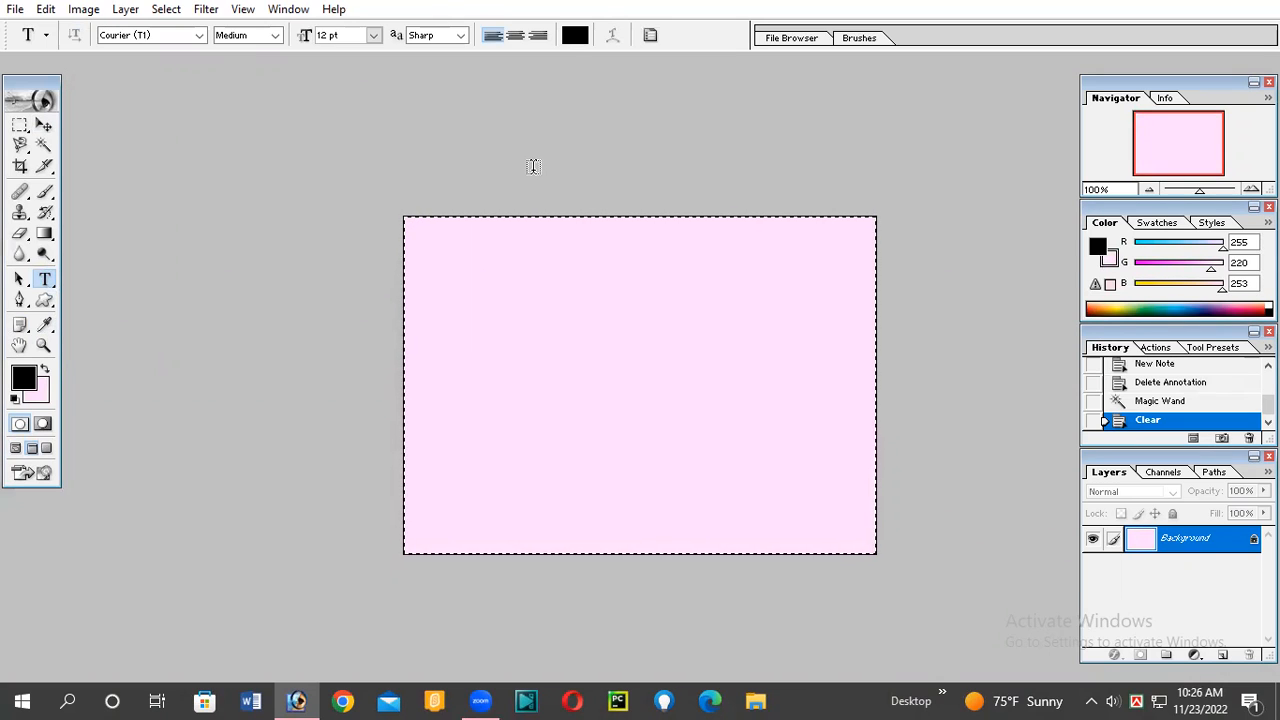
pyautogui.click(479, 281)
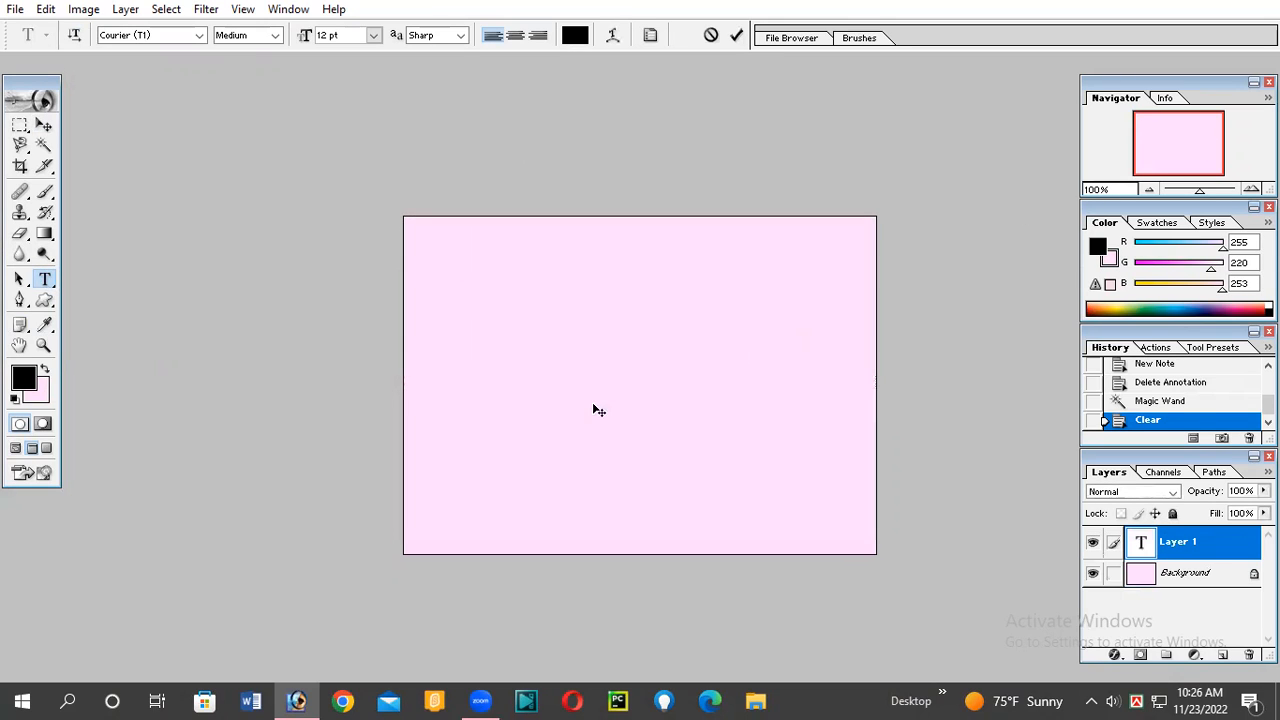
pyautogui.write('1')
pyautogui.click(201, 35)
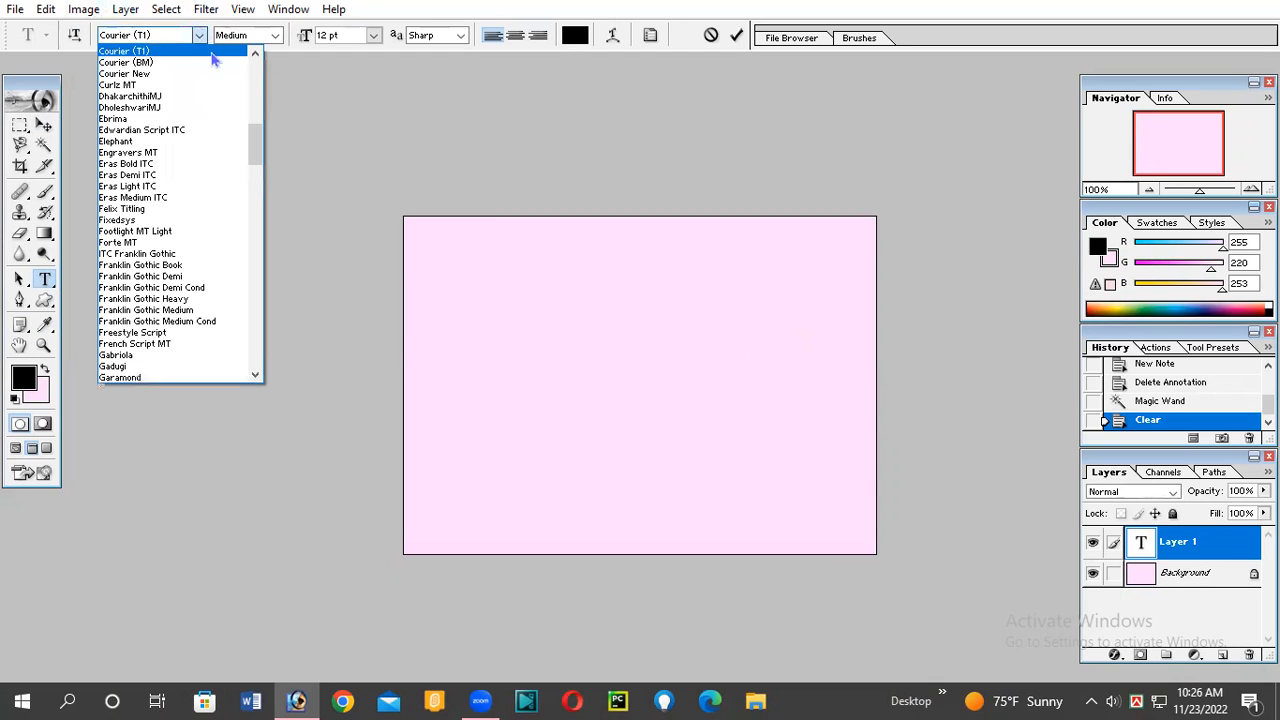
pyautogui.click(179, 334)
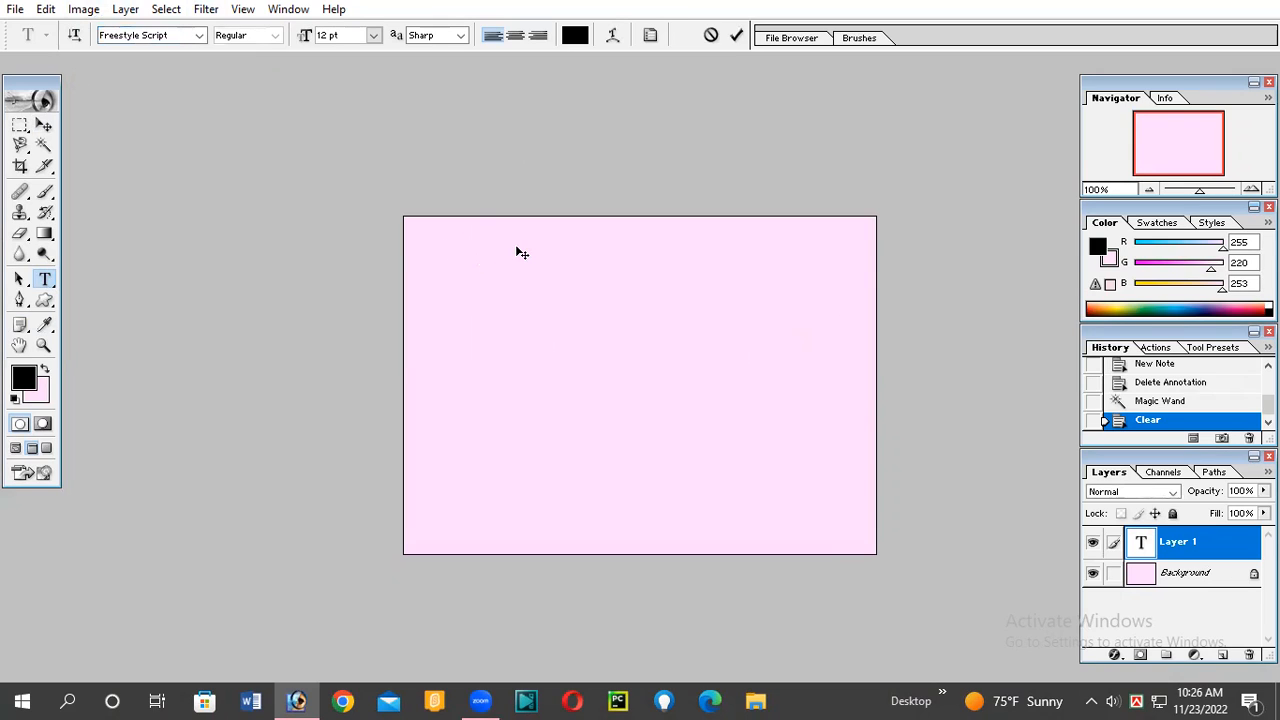
# - Try random test characters in the Freestyle Script text line and erase them all
pyautogui.write('gdfkdkeeeee')
pyautogui.press('BackSpace')
pyautogui.press('BackSpace')
pyautogui.press('BackSpace')
pyautogui.press('BackSpace')
pyautogui.press('BackSpace')
pyautogui.press('BackSpace')
pyautogui.press('BackSpace')
pyautogui.press('BackSpace')
pyautogui.press('BackSpace')
pyautogui.press('BackSpace')
pyautogui.press('BackSpace')
pyautogui.press('BackSpace')
pyautogui.press('BackSpace')
pyautogui.press('BackSpace')
pyautogui.press('BackSpace')
pyautogui.write('l')
pyautogui.press('BackSpace')
pyautogui.press('BackSpace')
pyautogui.press('BackSpace')
pyautogui.press('BackSpace')
pyautogui.press('BackSpace')
# - Enter "Pong Pong Game" as the text and move it off the canvas beyond its left edge
pyautogui.write('Peg Gam')
pyautogui.click(44, 125)
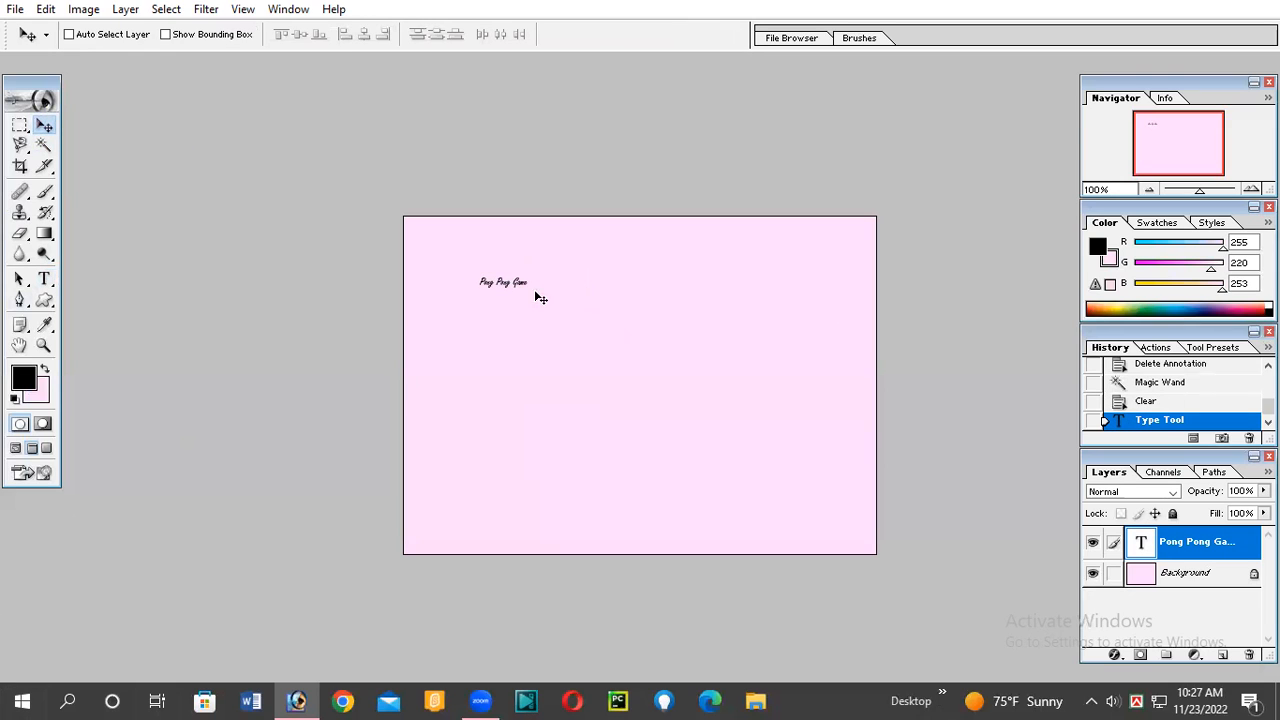
pyautogui.moveTo(537, 297); pyautogui.dragTo(622, 344)
pyautogui.moveTo(571, 303); pyautogui.dragTo(217, 276)
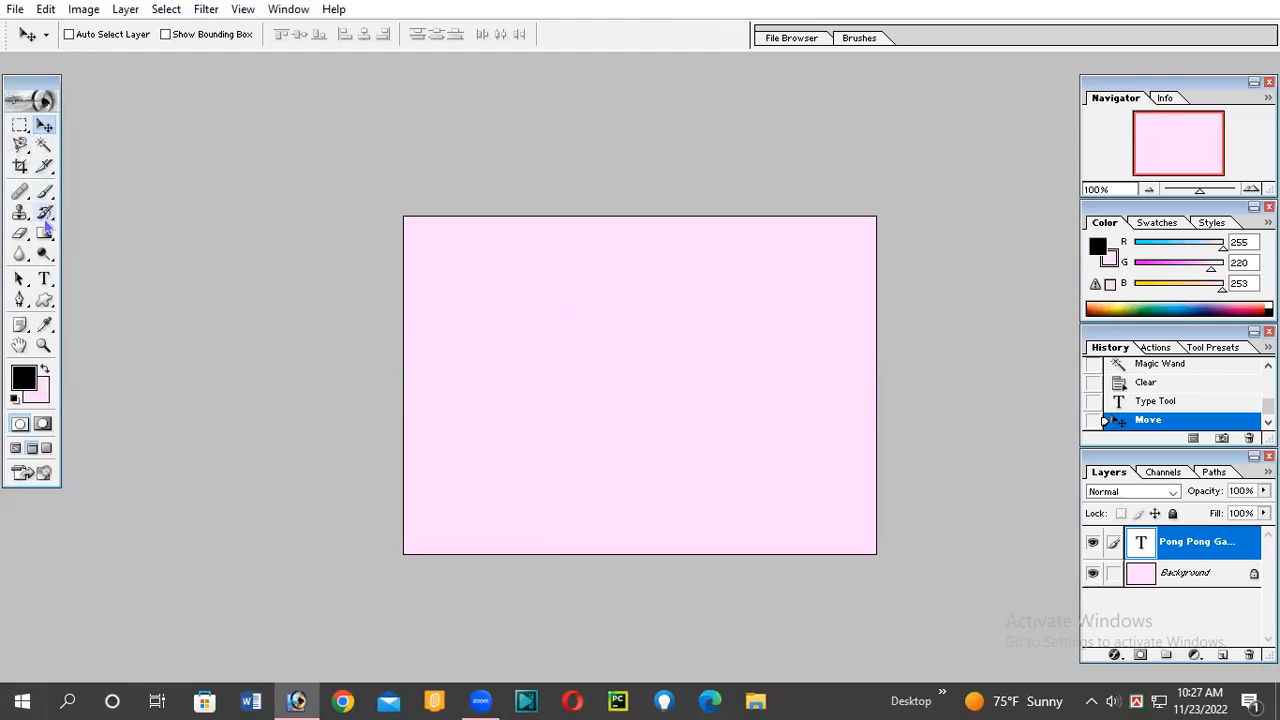
# - Set the font size to 72 pt and start a new text line in the canvas's upper-left area
pyautogui.click(44, 279)
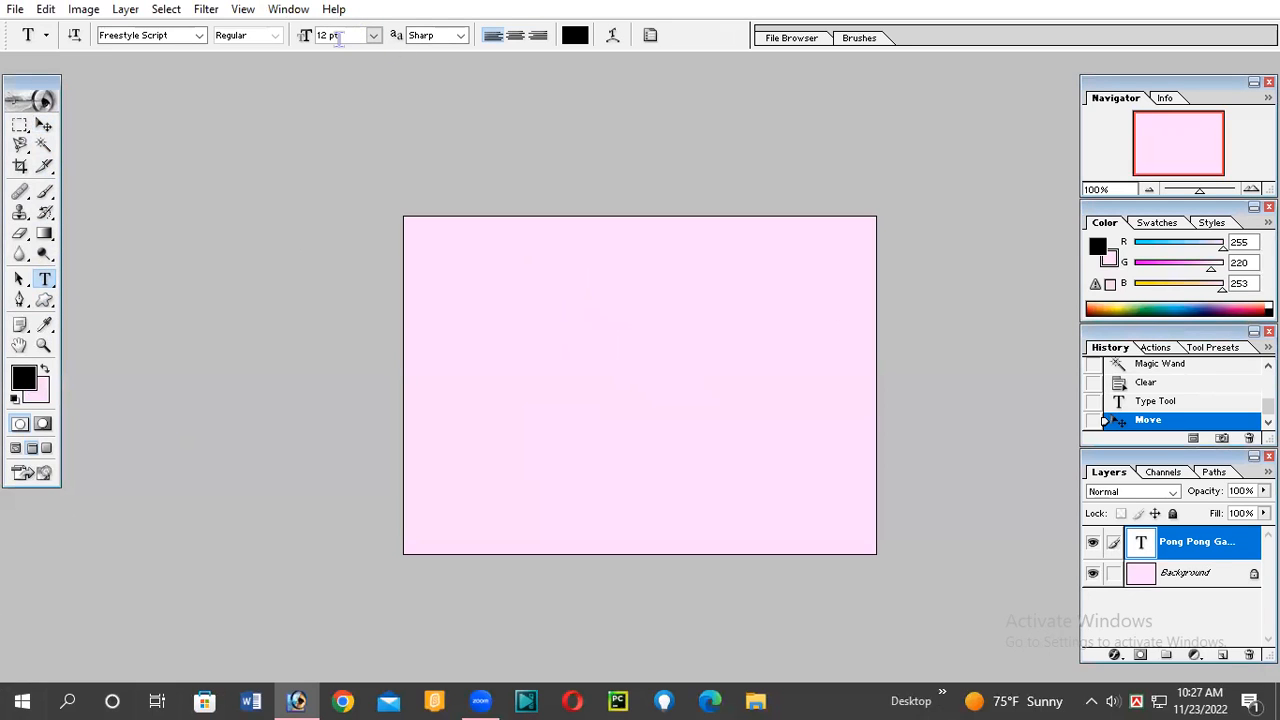
pyautogui.click(375, 35)
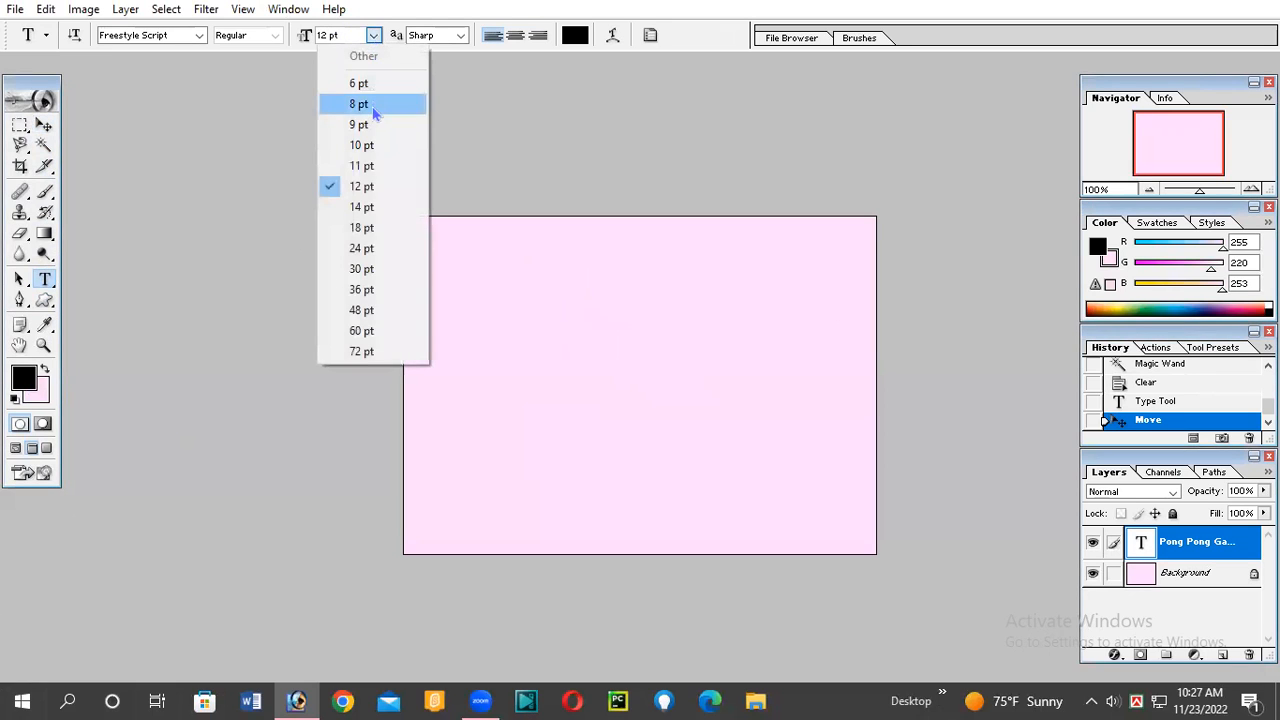
pyautogui.click(345, 353)
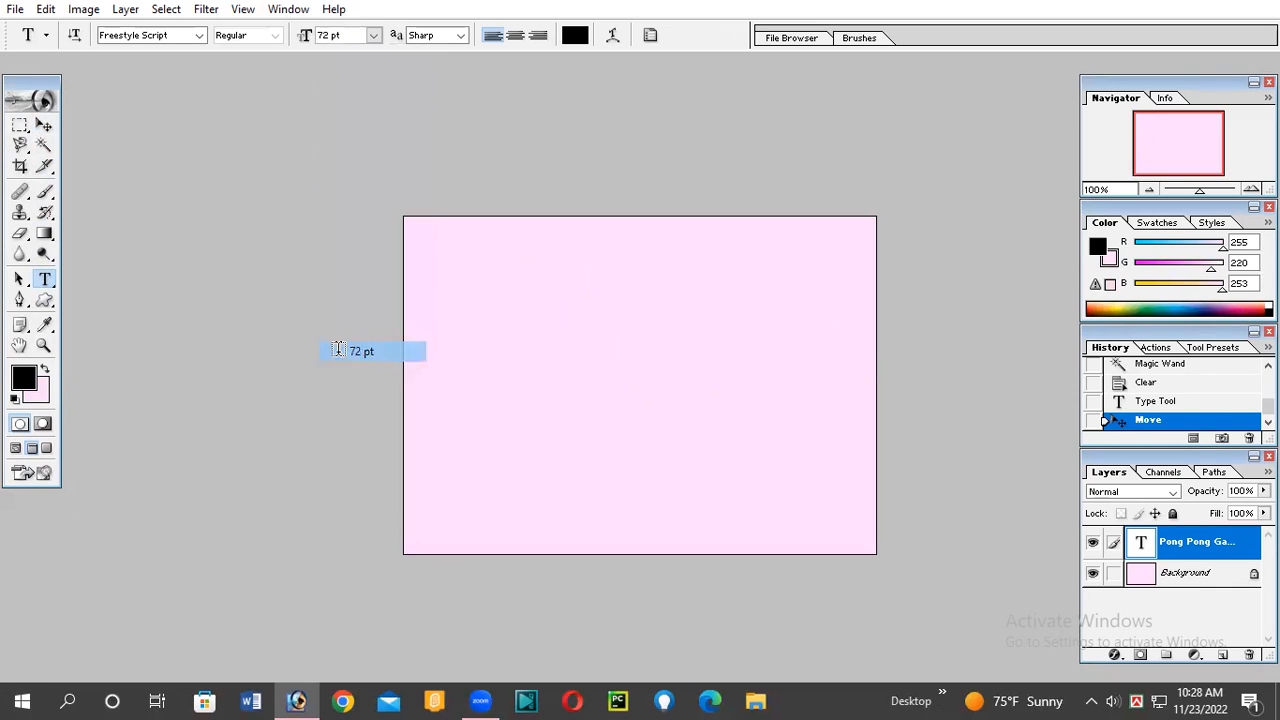
pyautogui.click(472, 284)
# - Try a few test letters in Freestyle Script at 72 pt and erase them
pyautogui.write('l')
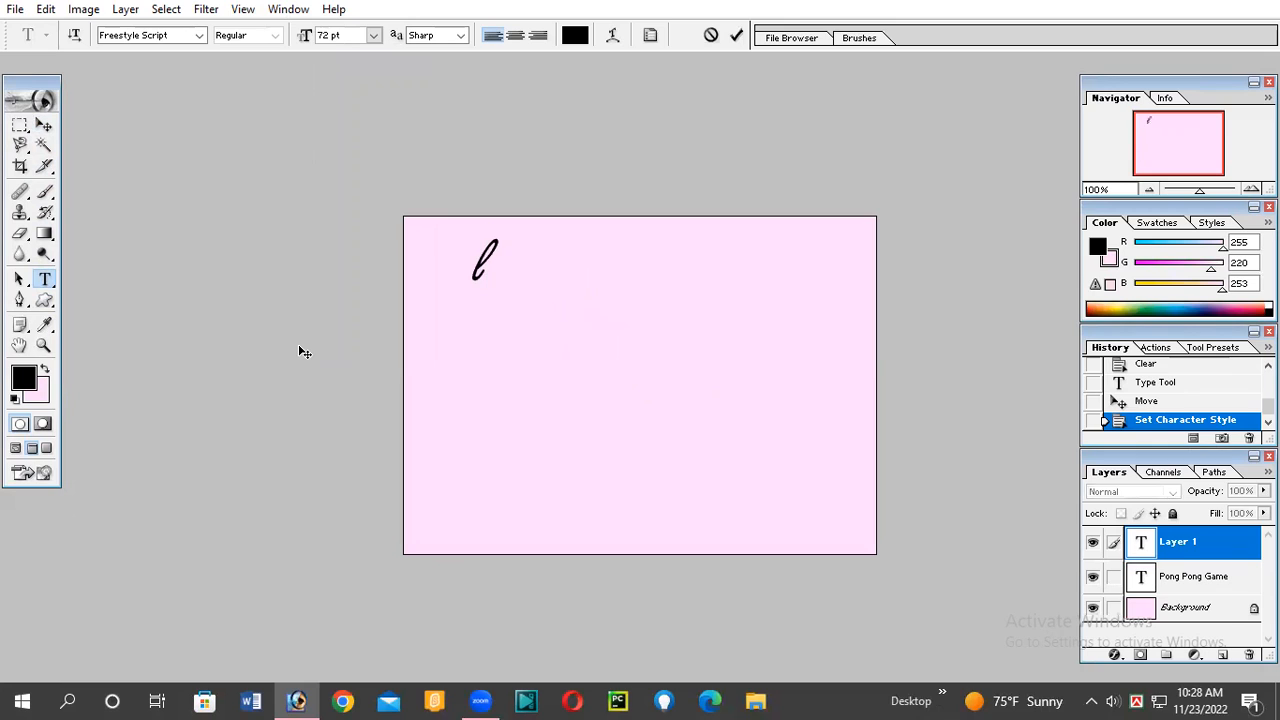
pyautogui.write('kjjnn')
pyautogui.press('BackSpace')
pyautogui.press('BackSpace')
pyautogui.press('BackSpace')
pyautogui.press('BackSpace')
pyautogui.press('BackSpace')
pyautogui.press('BackSpace')
# - Try the High Tower Text font on the empty text line with some test characters and erase them
pyautogui.click(199, 36)
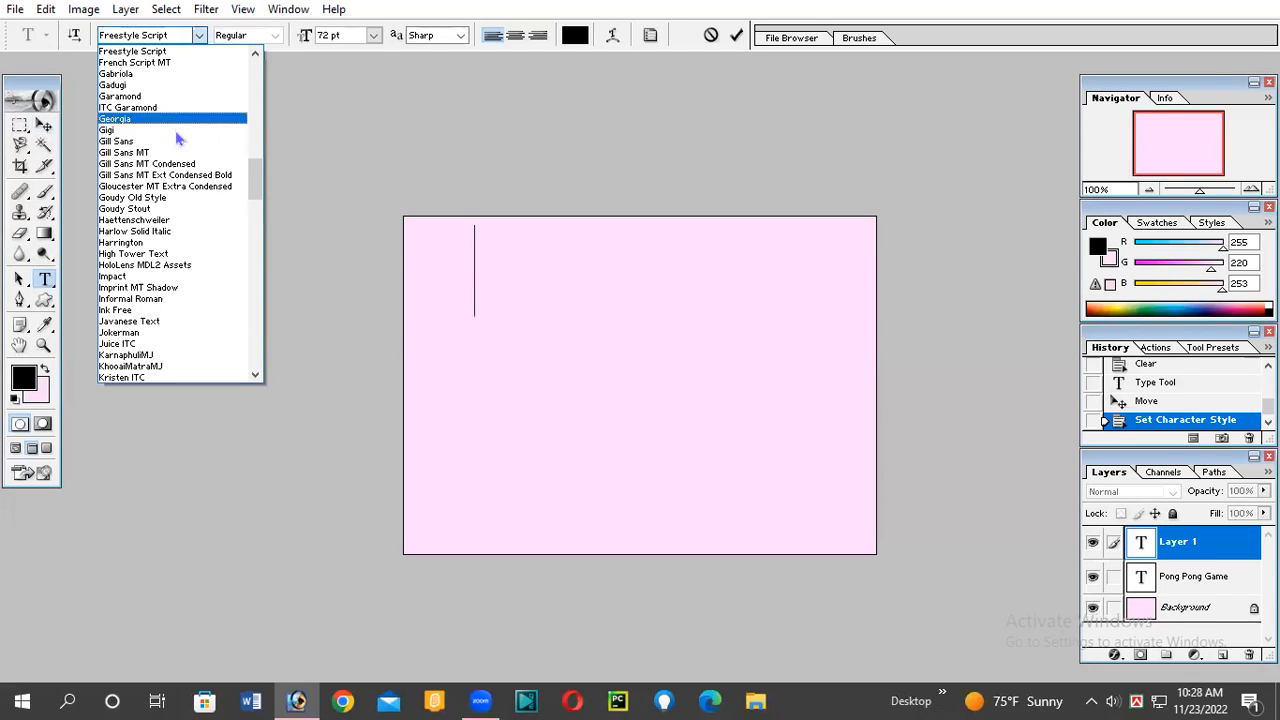
pyautogui.click(177, 253)
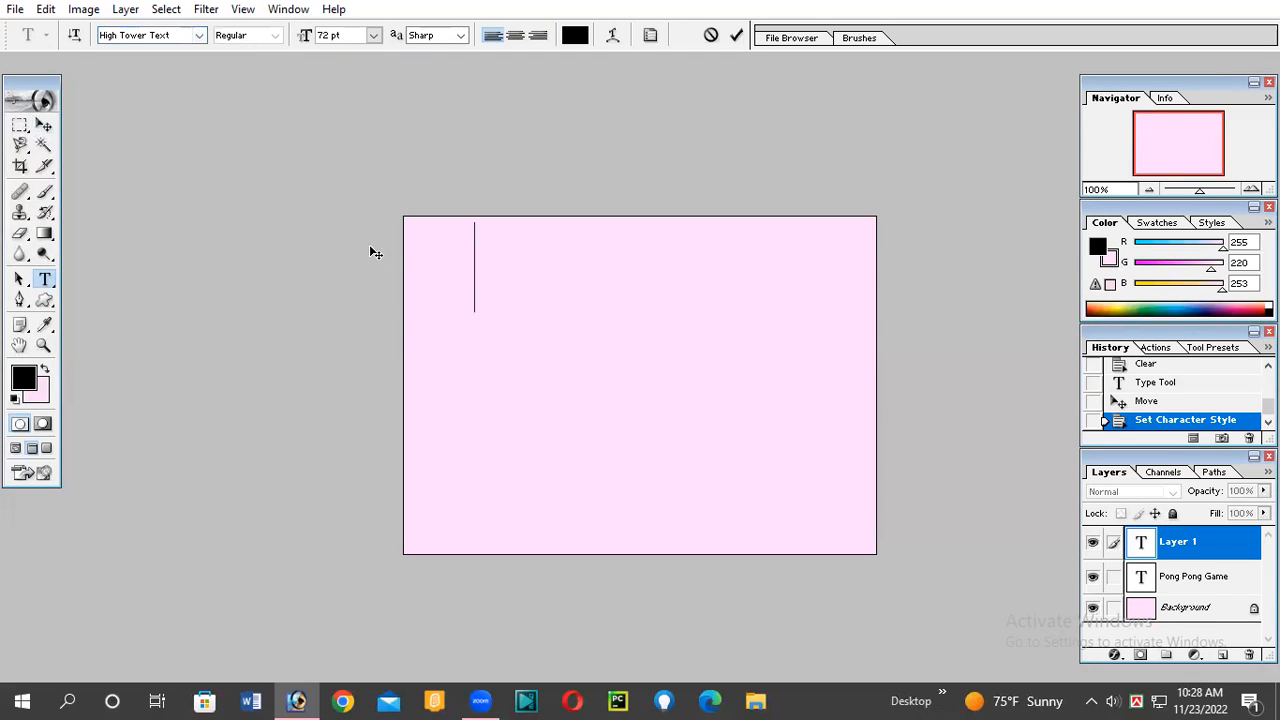
pyautogui.write("'kkjjjo")
pyautogui.press('BackSpace')
pyautogui.press('BackSpace')
pyautogui.press('BackSpace')
pyautogui.press('BackSpace')
pyautogui.press('BackSpace')
pyautogui.press('BackSpace')
pyautogui.press('BackSpace')
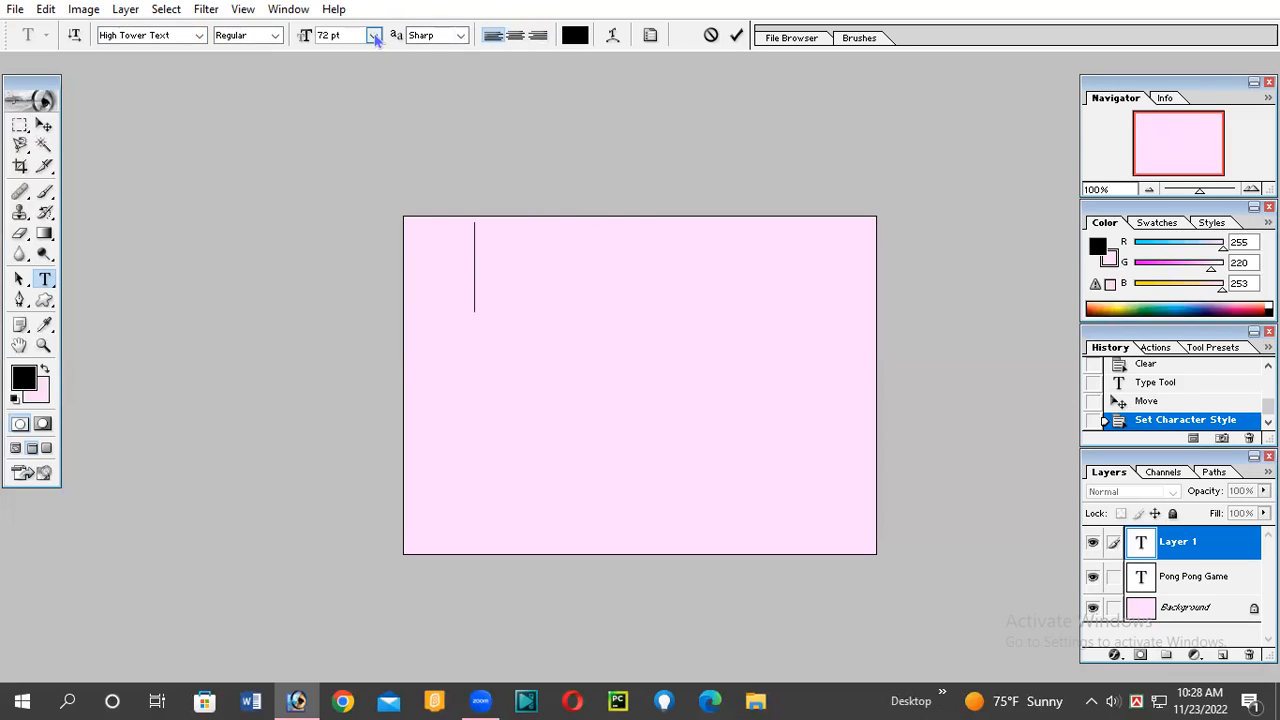
# - Set the empty text line to 48 pt and its font to Maiandra GD
pyautogui.click(375, 36)
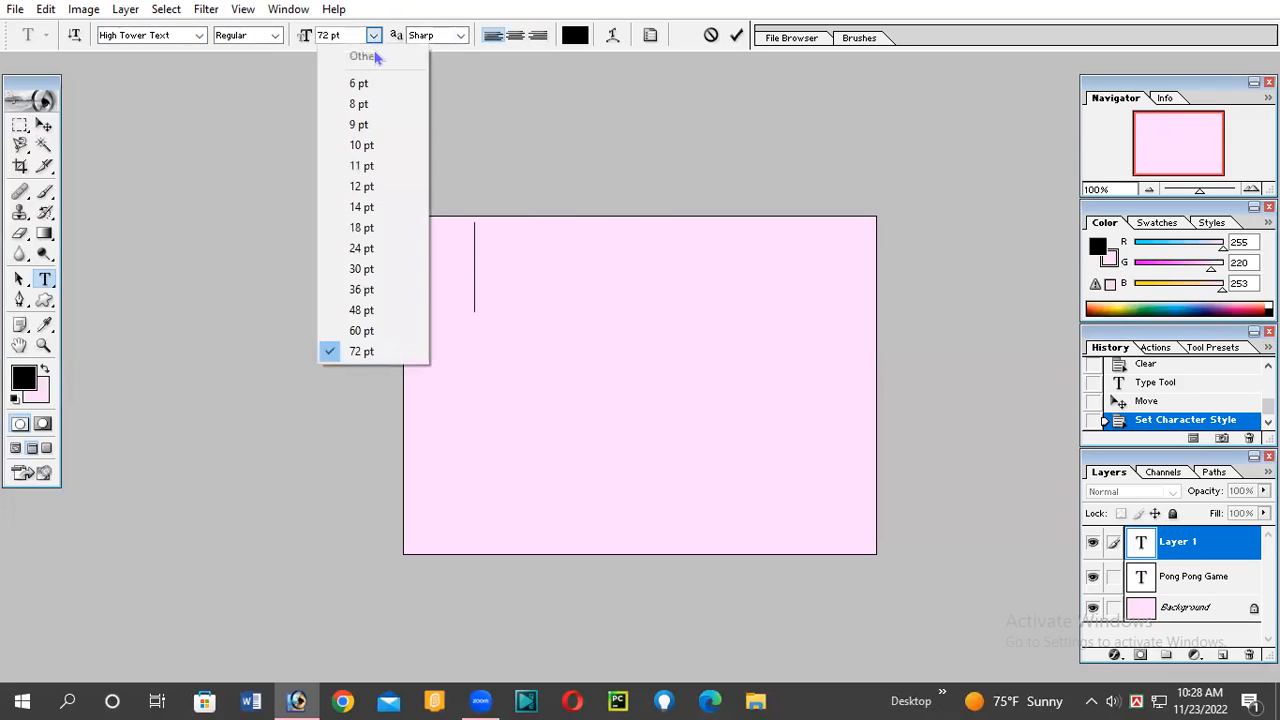
pyautogui.click(362, 310)
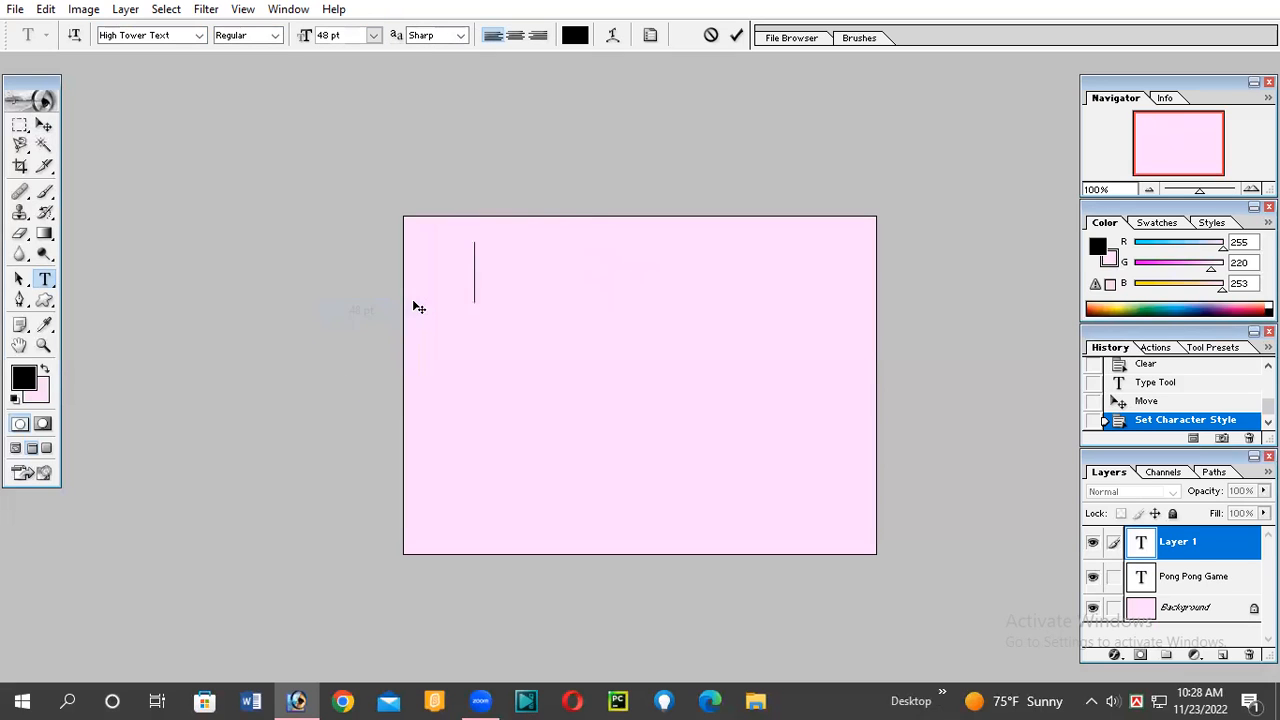
pyautogui.click(200, 36)
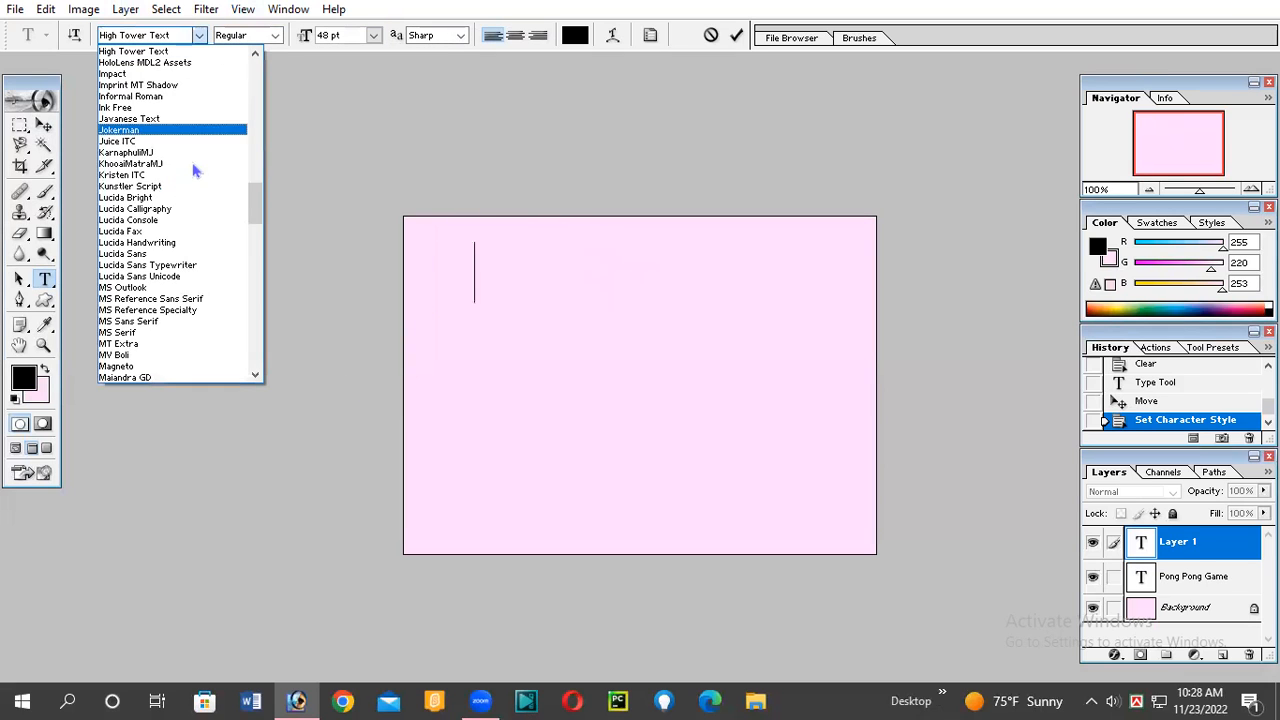
pyautogui.click(183, 378)
# - Try the test text "nlkji[]" in Maiandra GD at 48 pt and erase it
pyautogui.write('nlkji[]')
pyautogui.press('BackSpace')
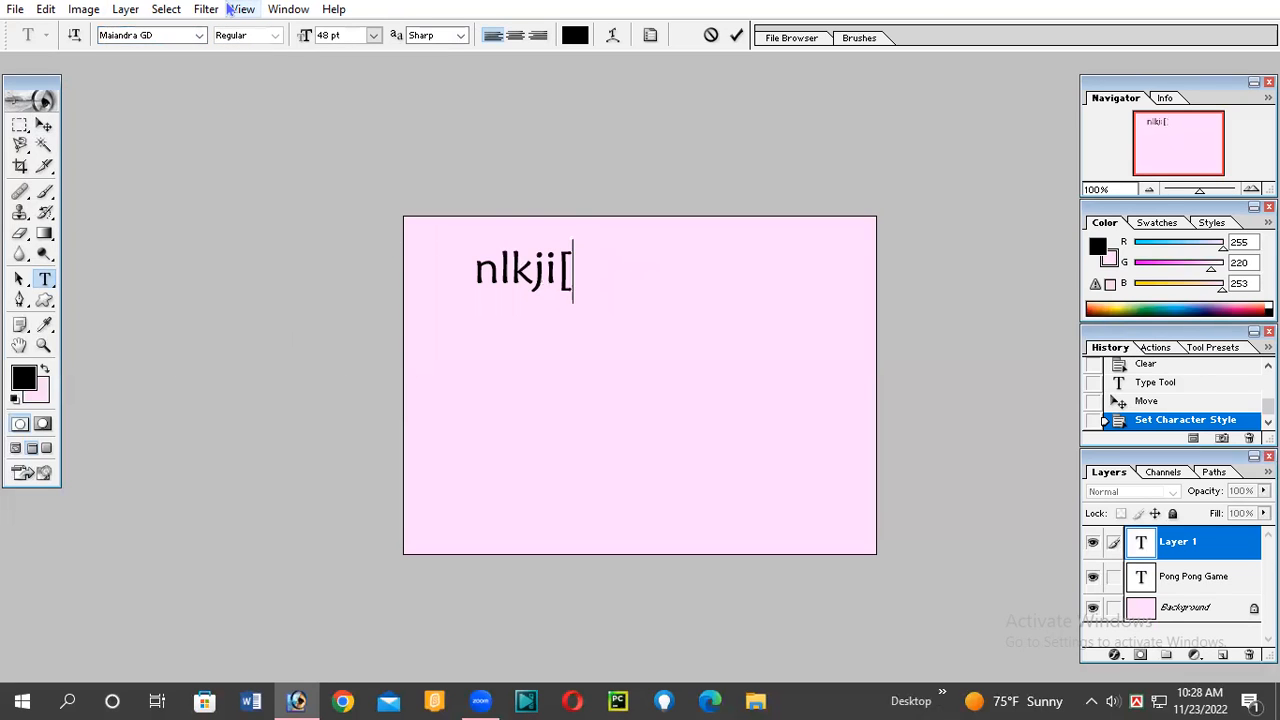
pyautogui.press('BackSpace')
pyautogui.press('BackSpace')
pyautogui.press('BackSpace')
pyautogui.press('BackSpace')
pyautogui.press('BackSpace')
pyautogui.press('BackSpace')
# - Set the font of the empty text line to Cooper Black
pyautogui.click(199, 35)
pyautogui.scroll(8, 230, 150)
pyautogui.scroll(-3, 160, 140)
pyautogui.scroll(-4, 183, 305)
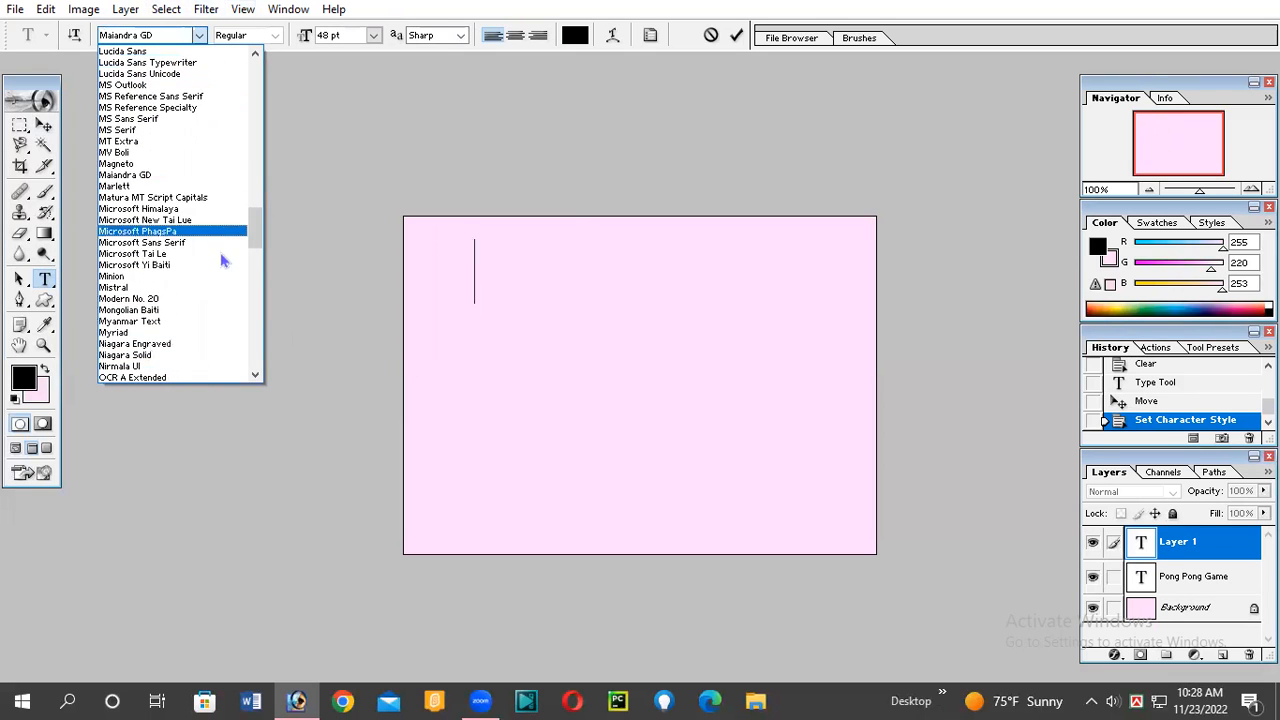
pyautogui.scroll(-5, 185, 316)
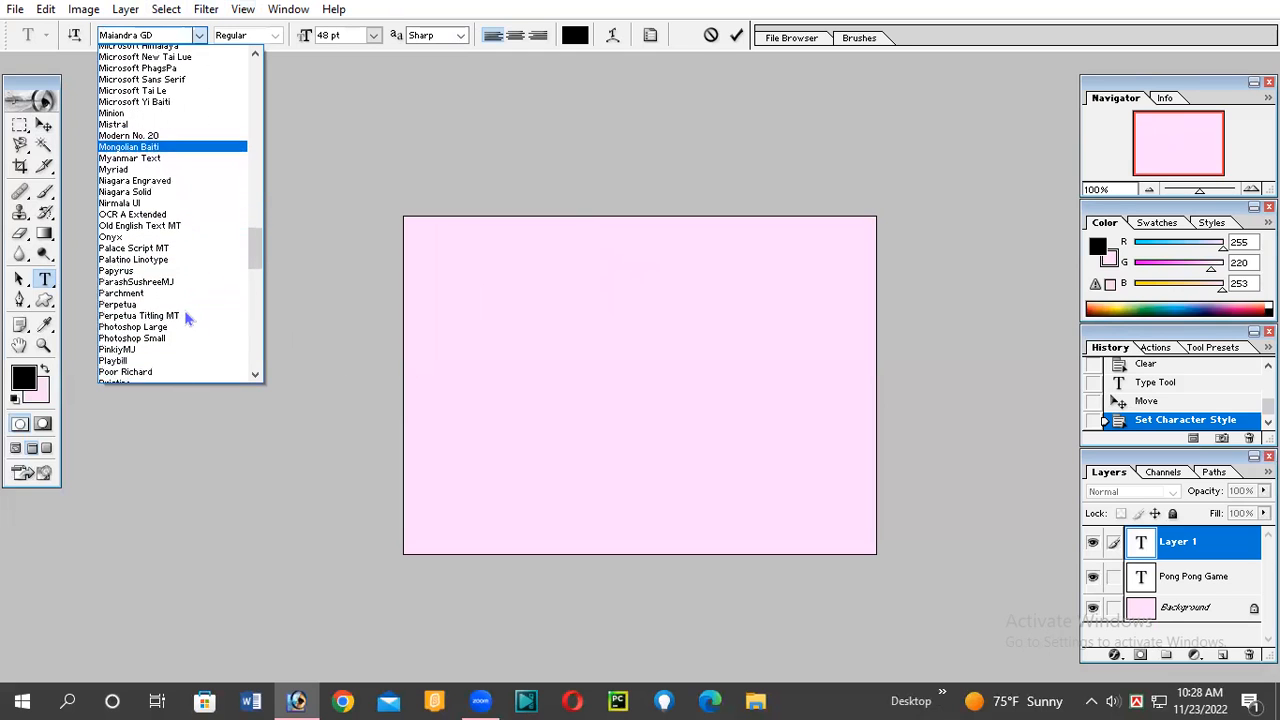
pyautogui.scroll(-3, 185, 315)
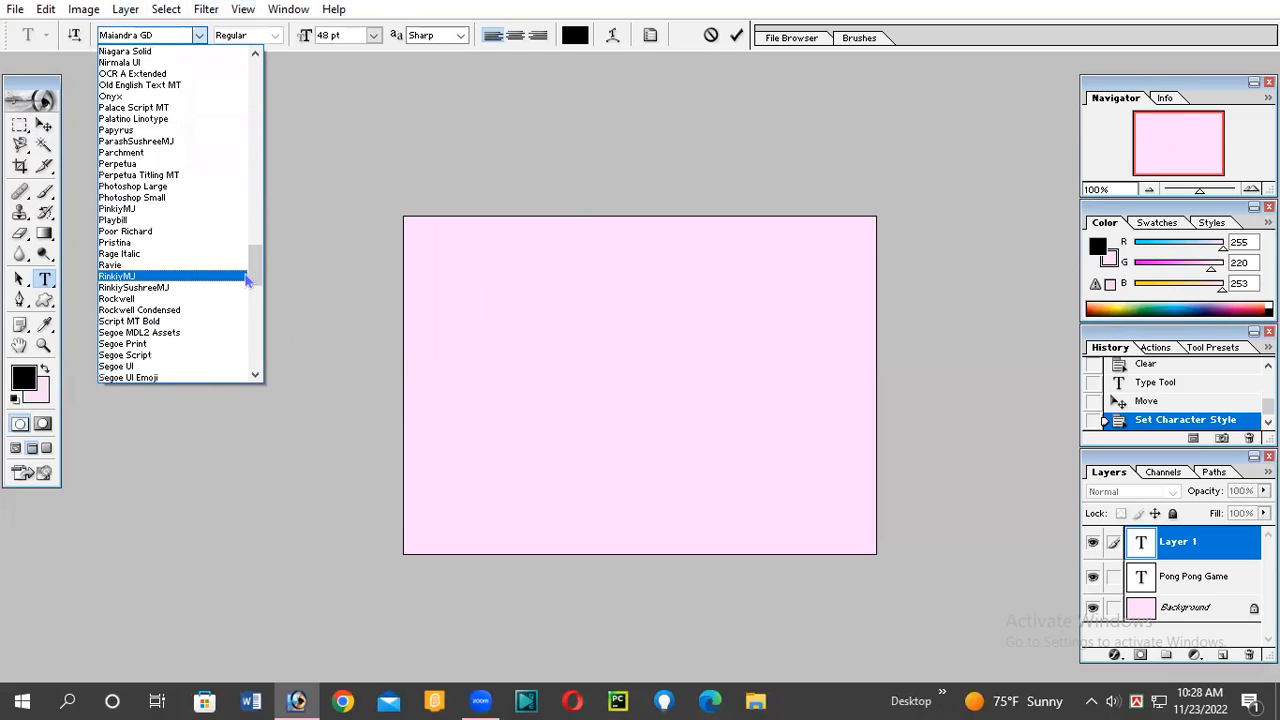
pyautogui.moveTo(241, 283); pyautogui.dragTo(238, 186)
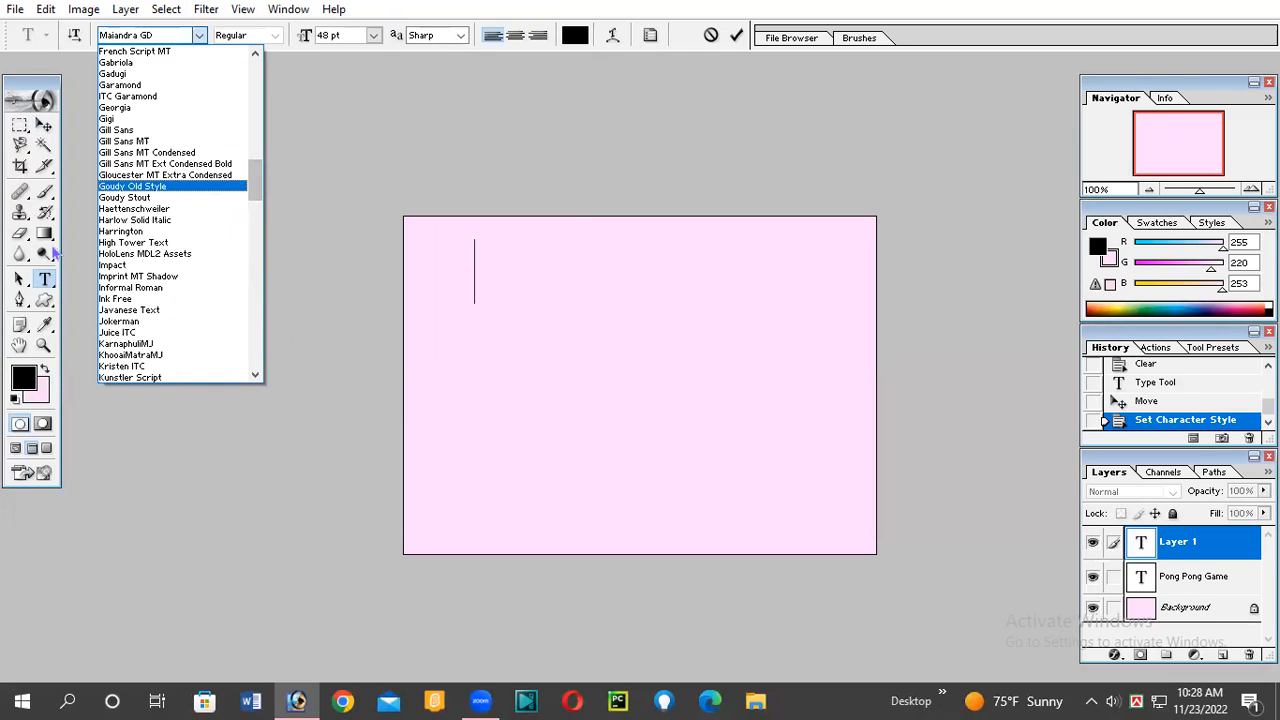
pyautogui.scroll(4, 114, 112)
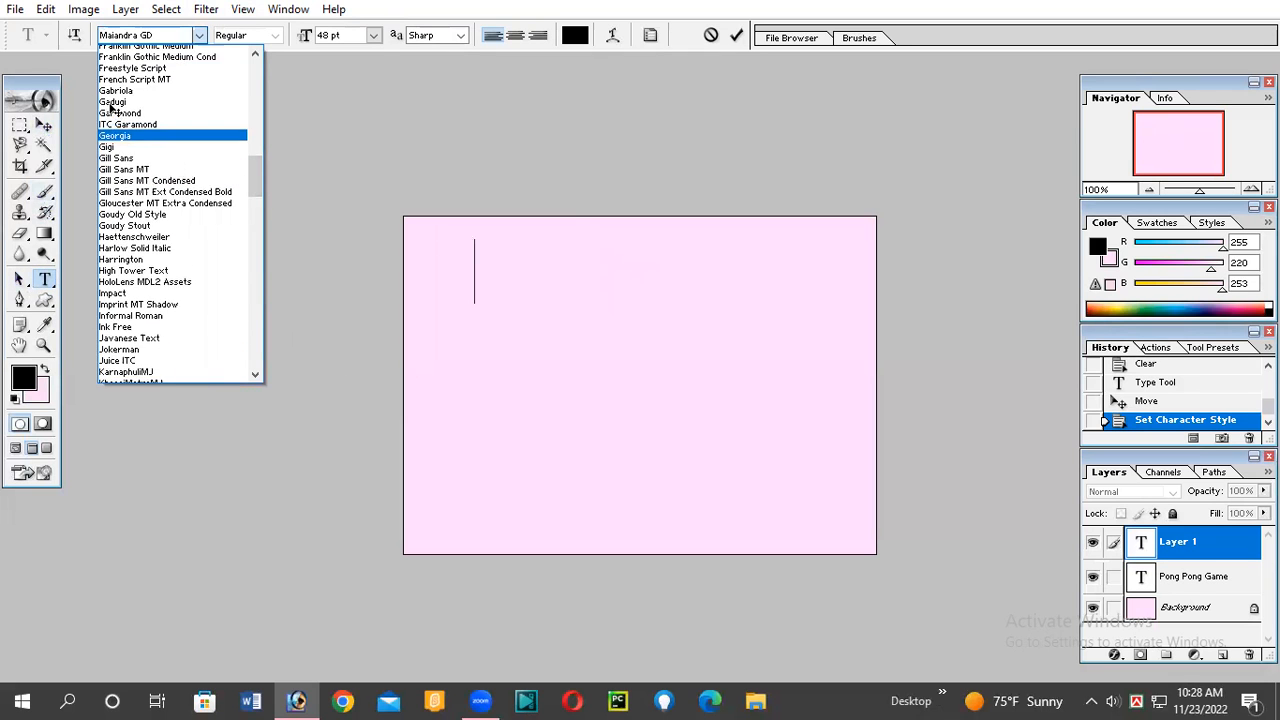
pyautogui.moveTo(254, 166); pyautogui.dragTo(258, 136)
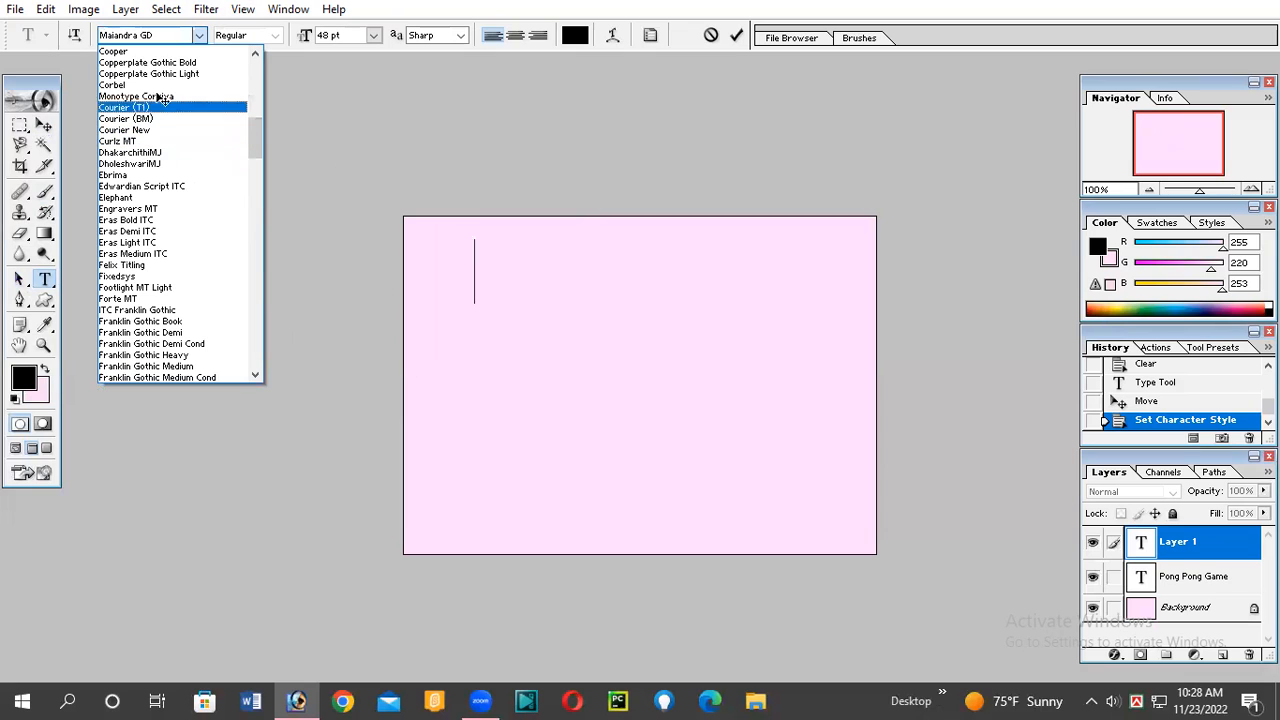
pyautogui.click(127, 53)
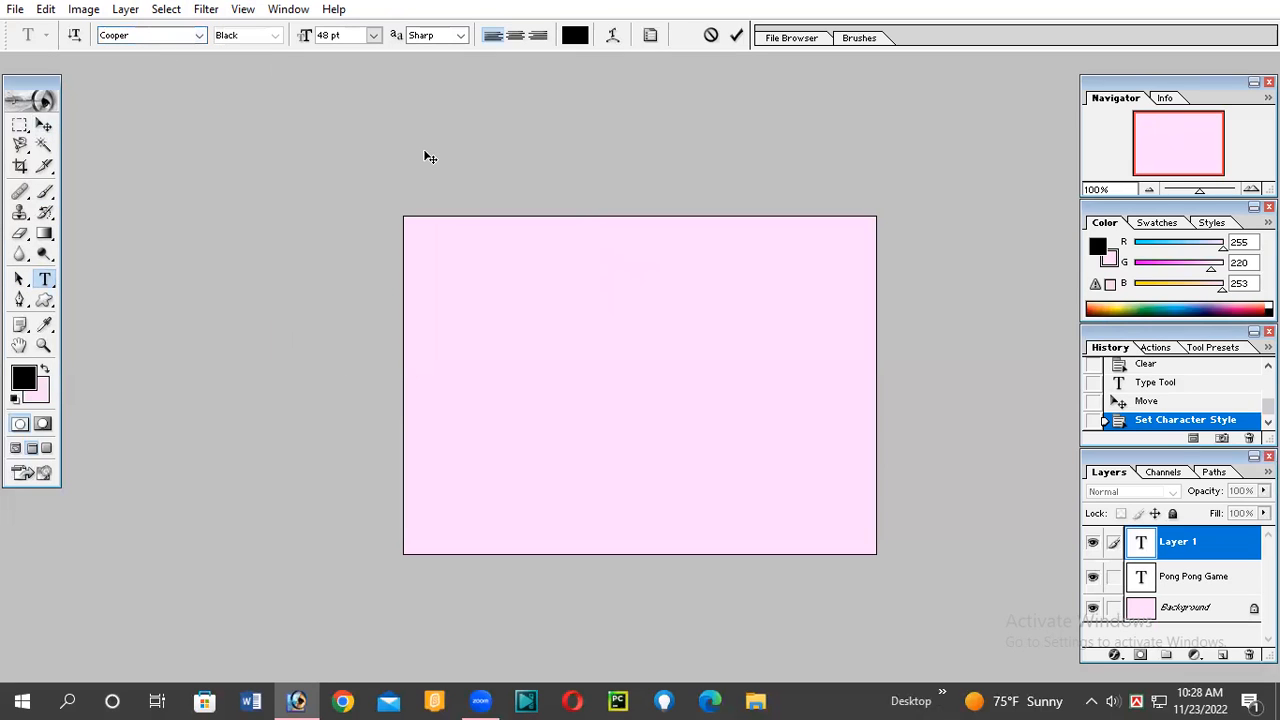
# - Try the test text "jk;oljo" in Cooper at 48 pt and erase it
pyautogui.write('jk;oljo')
pyautogui.press('BackSpace')
pyautogui.press('BackSpace')
pyautogui.press('BackSpace')
pyautogui.press('BackSpace')
pyautogui.press('BackSpace')
pyautogui.press('BackSpace')
pyautogui.press('BackSpace')
pyautogui.write('p')
pyautogui.press('BackSpace')
# - Enter the title "Pong Pong Game" on the text line in Cooper Black at 48 pt
pyautogui.write('Pong')
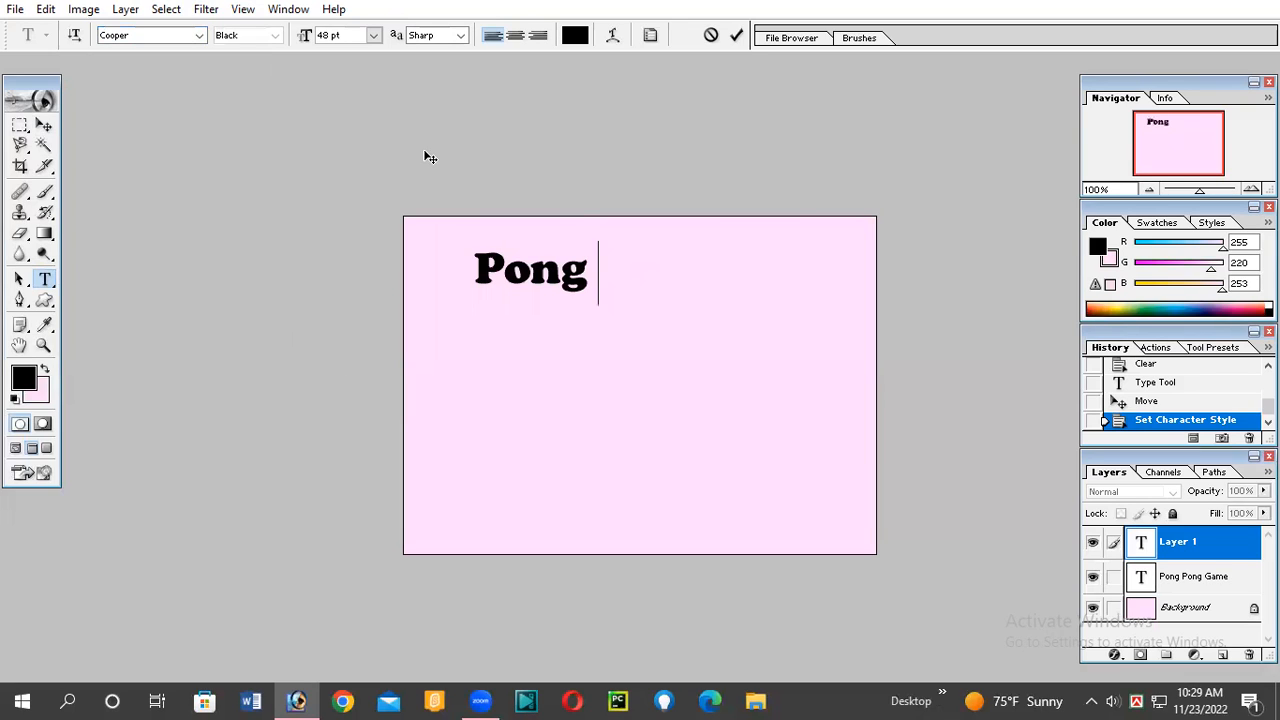
pyautogui.write('P')
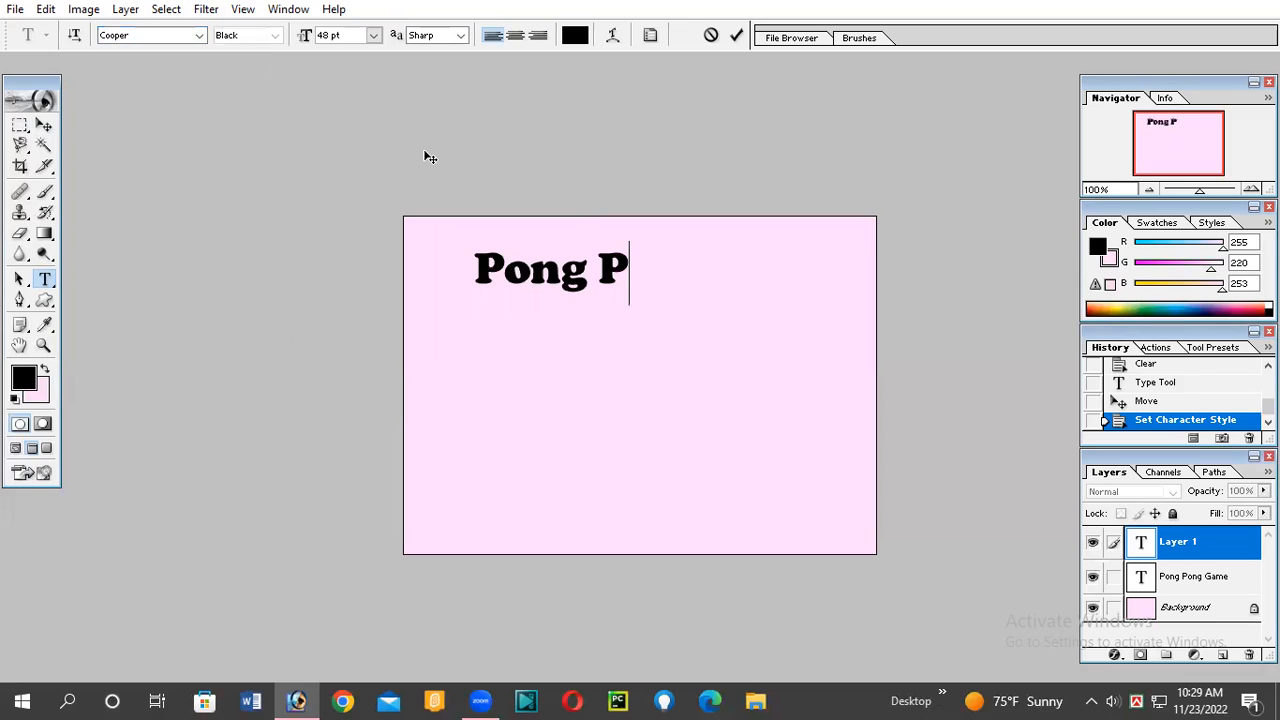
pyautogui.write('ong ')
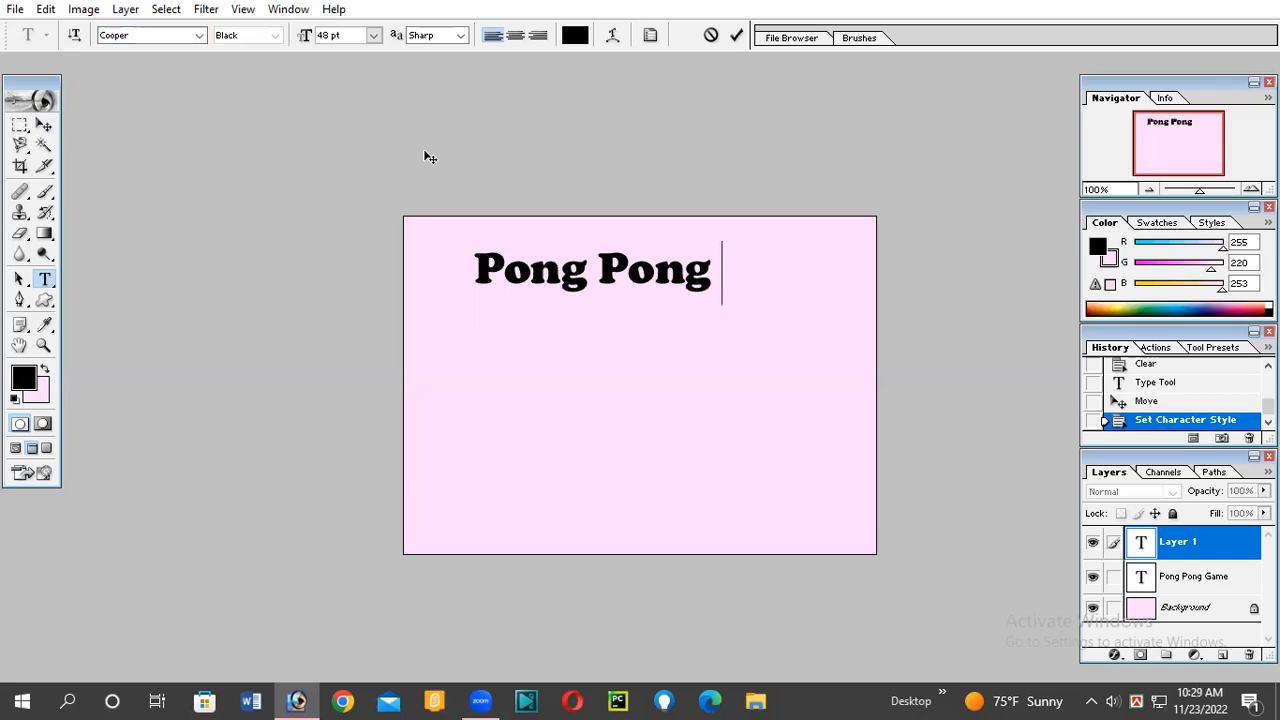
pyautogui.write('Ga')
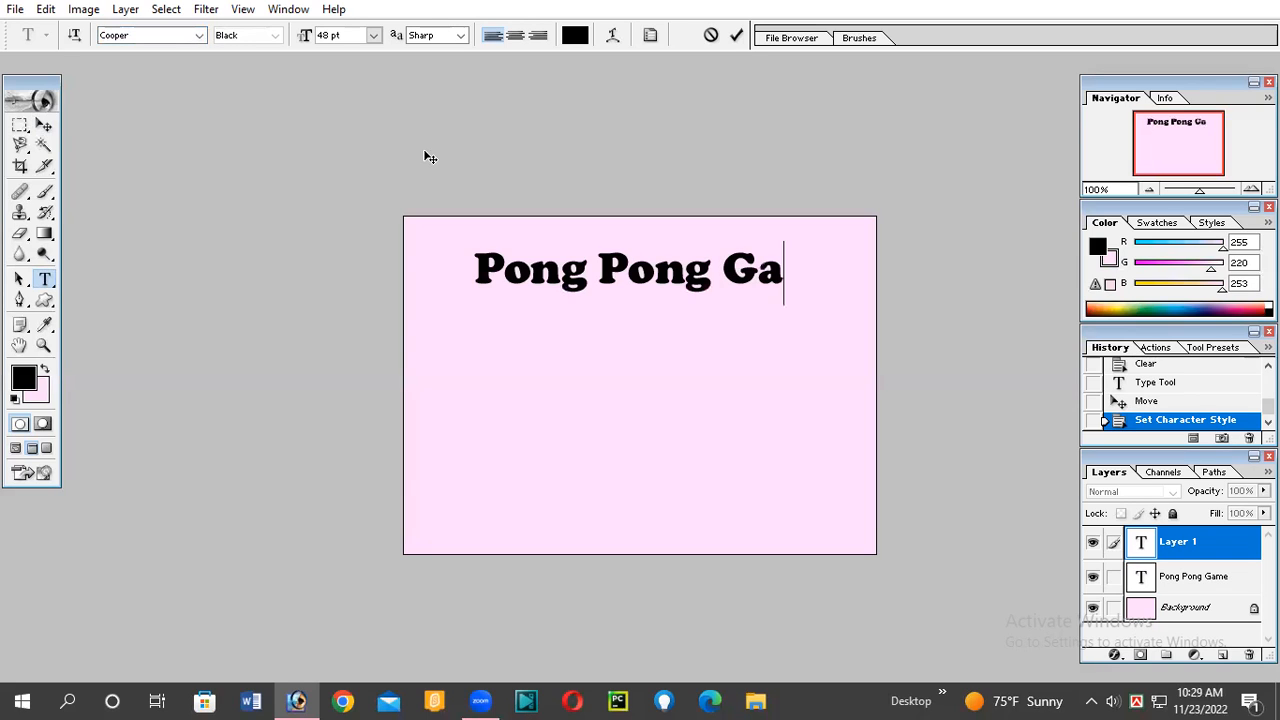
pyautogui.write('me')
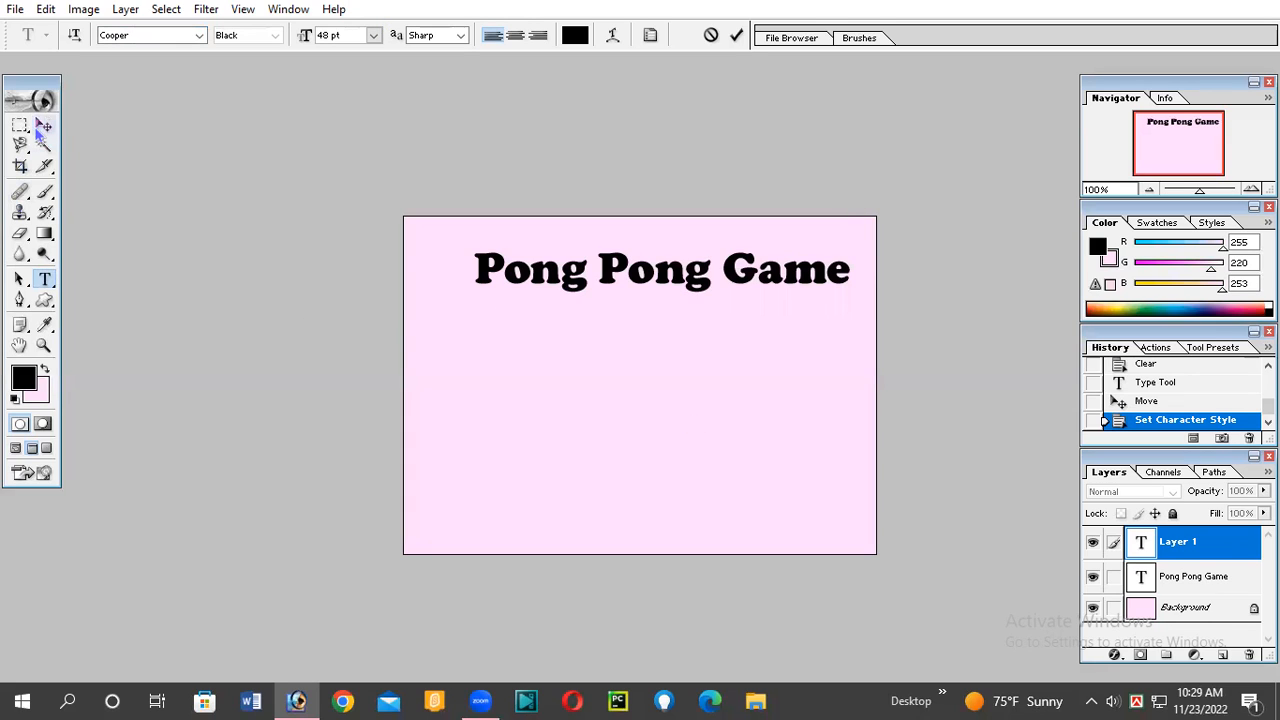
# - Move the title text so it sits roughly centred across the upper part of the pink canvas
pyautogui.click(44, 125)
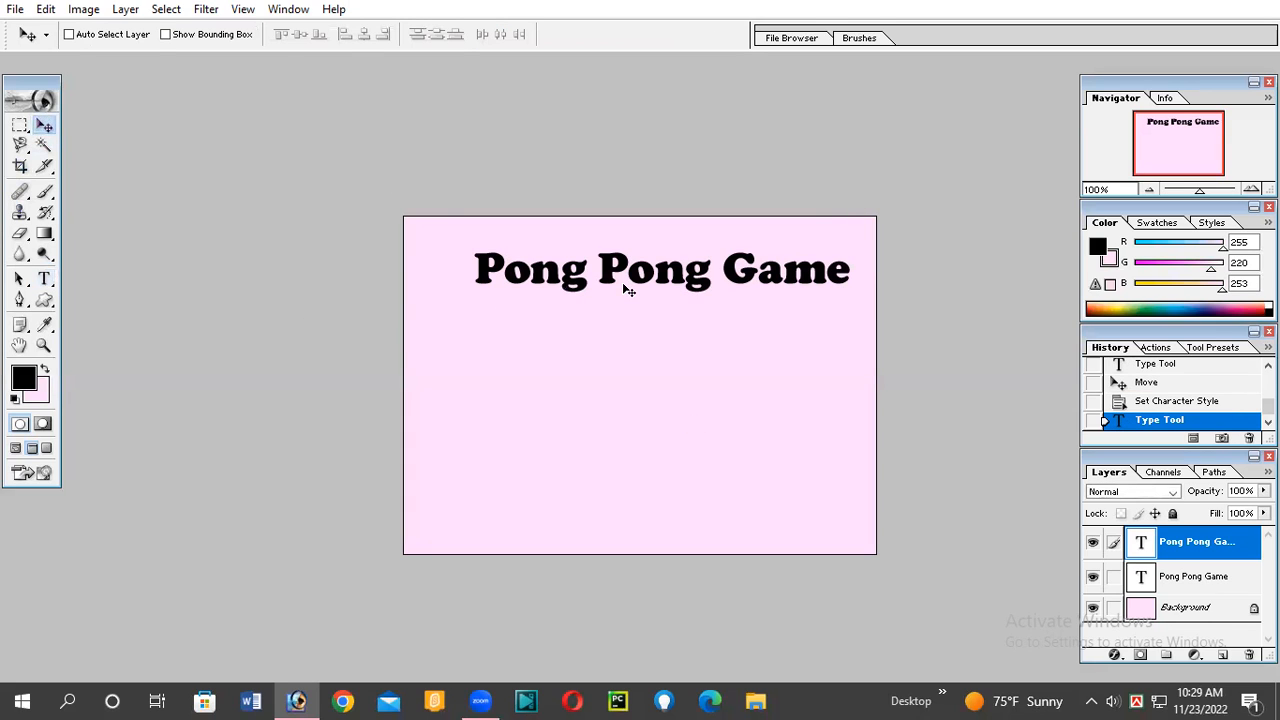
pyautogui.moveTo(628, 277); pyautogui.dragTo(601, 282)
pyautogui.moveTo(714, 291)
pyautogui.mouseDown()
pyautogui.moveTo(714, 274)
pyautogui.moveTo(715, 304)
pyautogui.mouseUp()
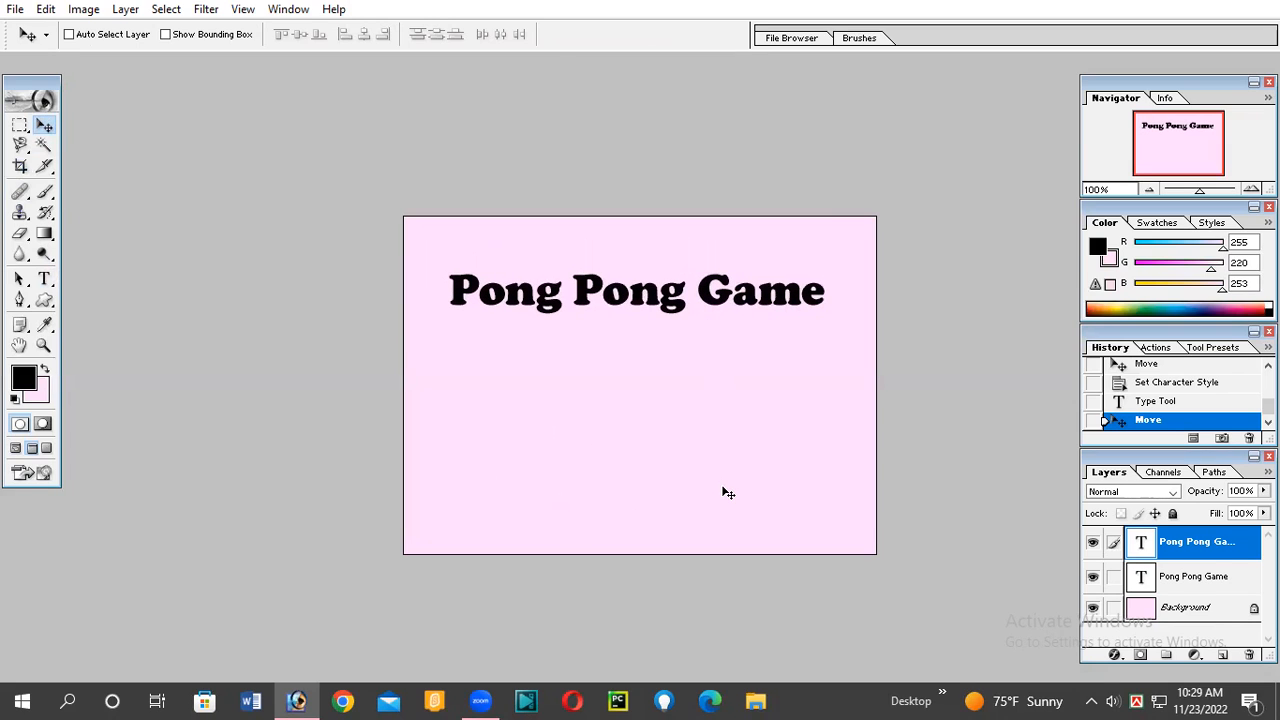
pyautogui.moveTo(706, 293)
pyautogui.mouseDown()
pyautogui.moveTo(708, 386)
pyautogui.moveTo(697, 280)
pyautogui.mouseUp()
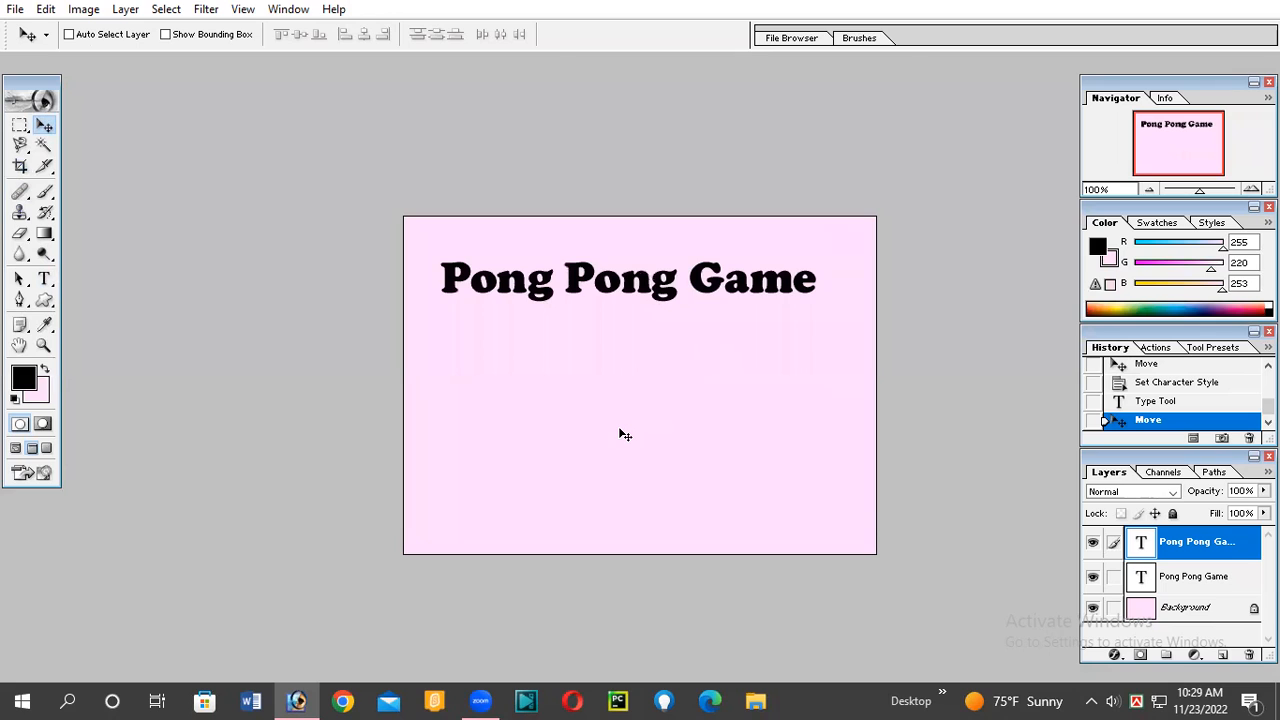
# - Nudge the title five increments down and one increment to the right
pyautogui.press('Down')
pyautogui.press('Down')
pyautogui.press('Down')
pyautogui.press('Down')
pyautogui.press('Down')
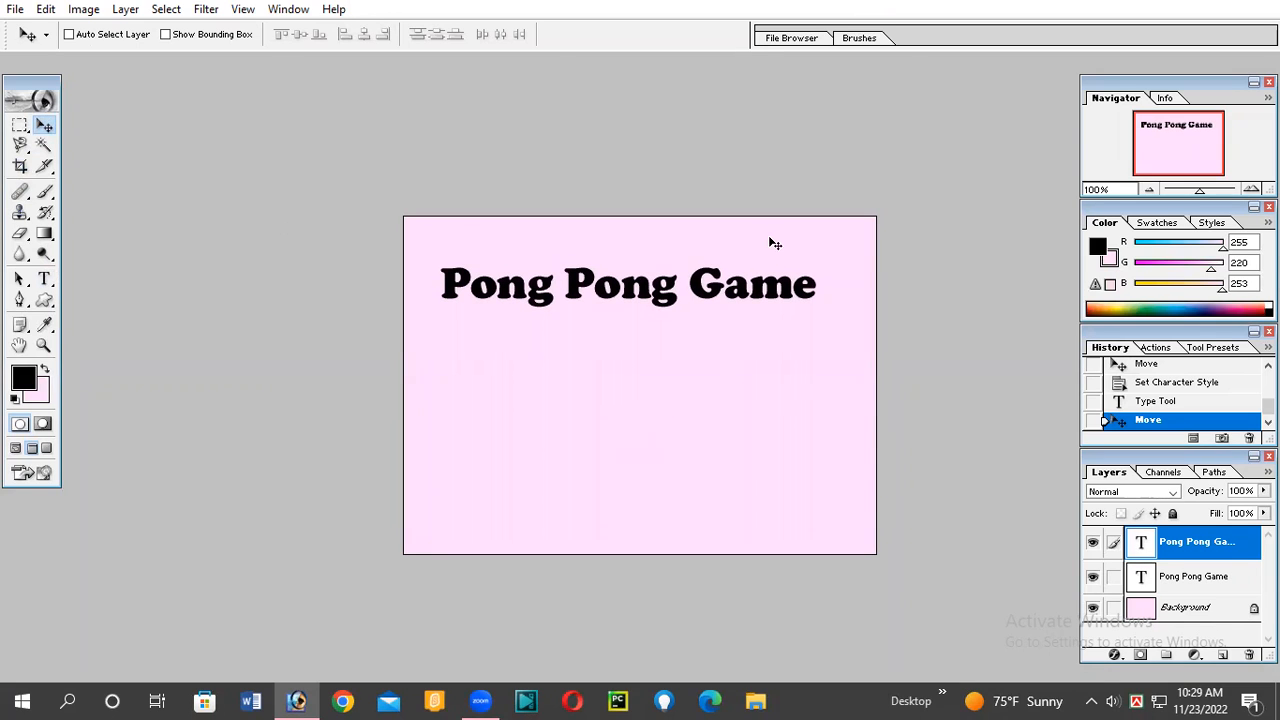
pyautogui.press('Right')
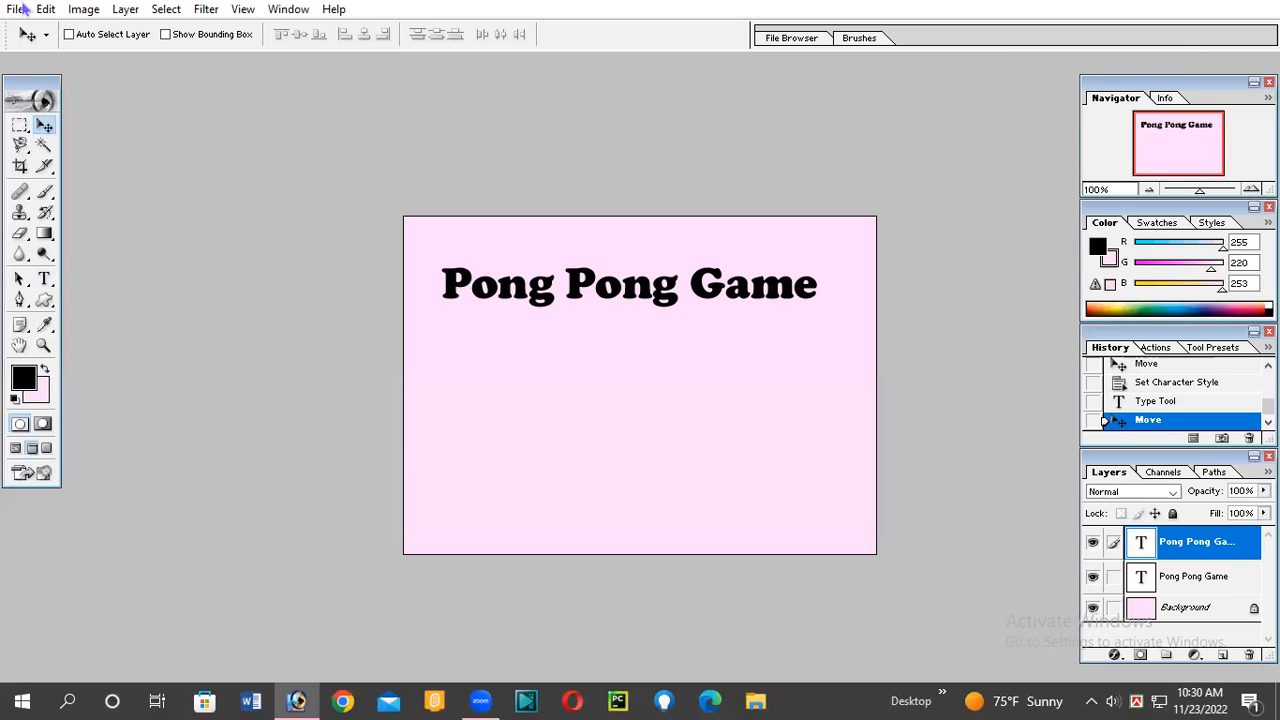
# - Return to the standard screen mode and close the blank grayscale documents, keeping only the pink title document open
pyautogui.click(16, 449)
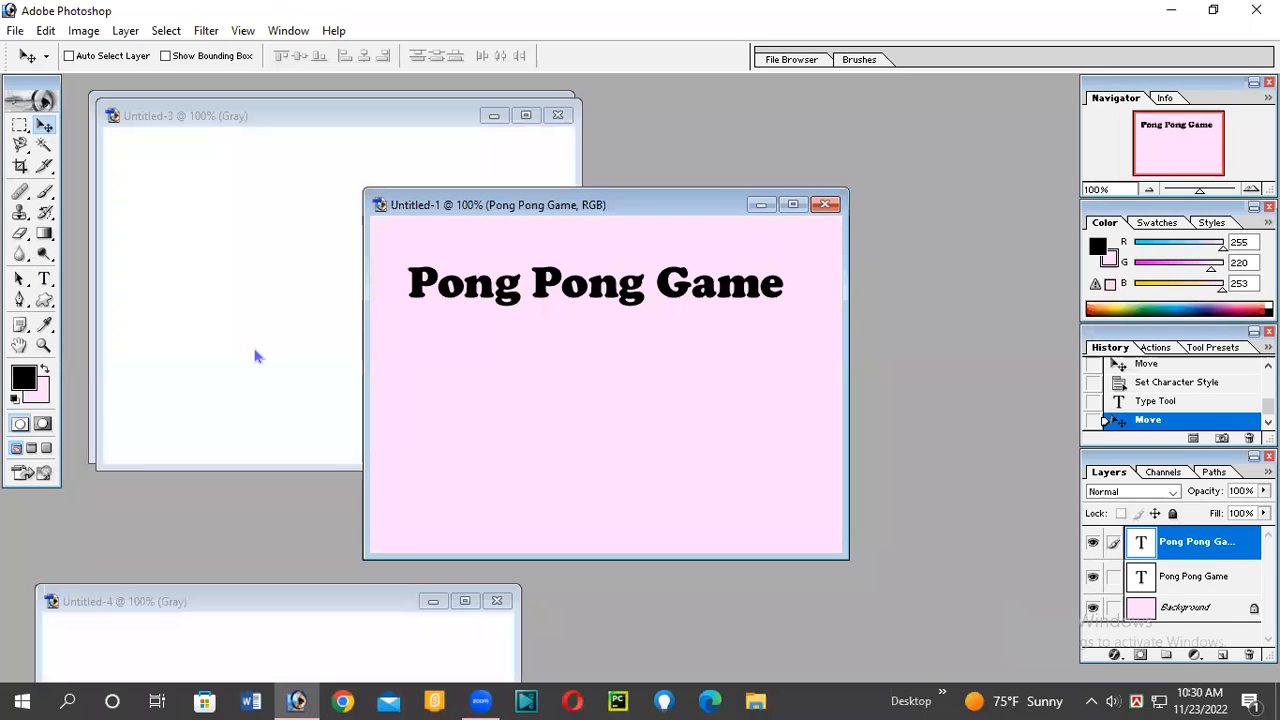
pyautogui.click(558, 115)
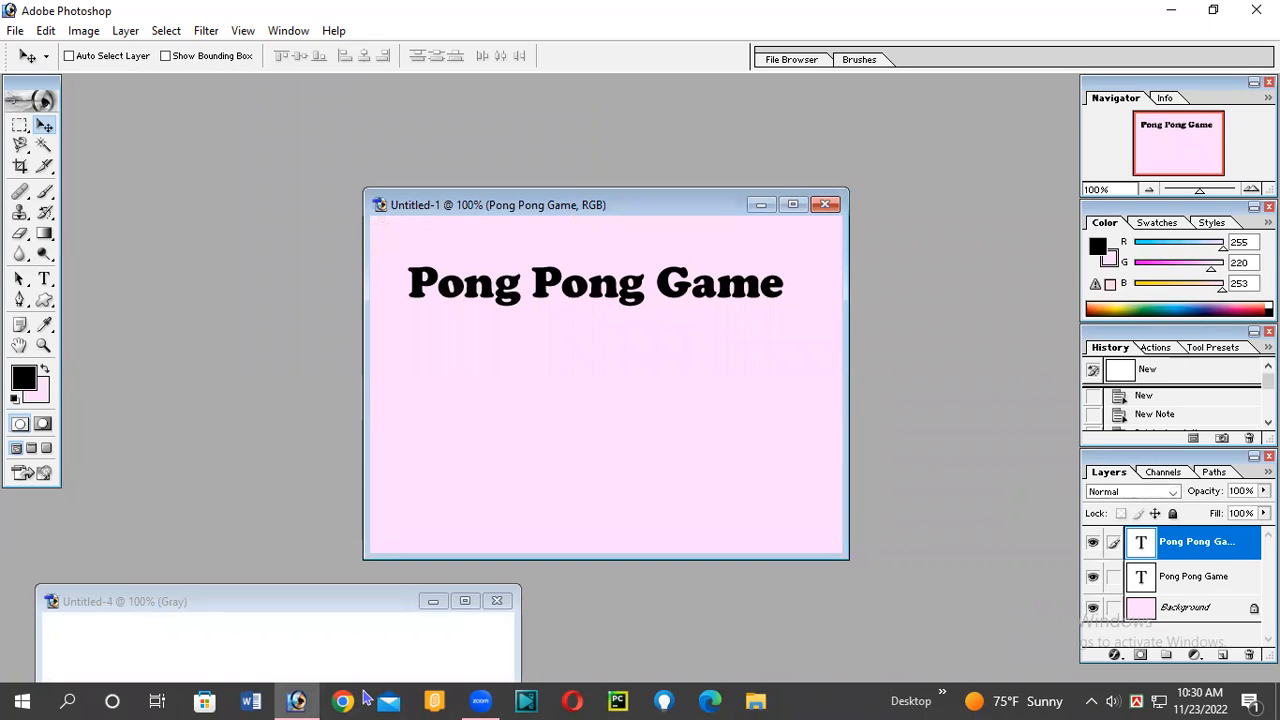
pyautogui.click(355, 645)
pyautogui.moveTo(307, 517); pyautogui.dragTo(300, 322)
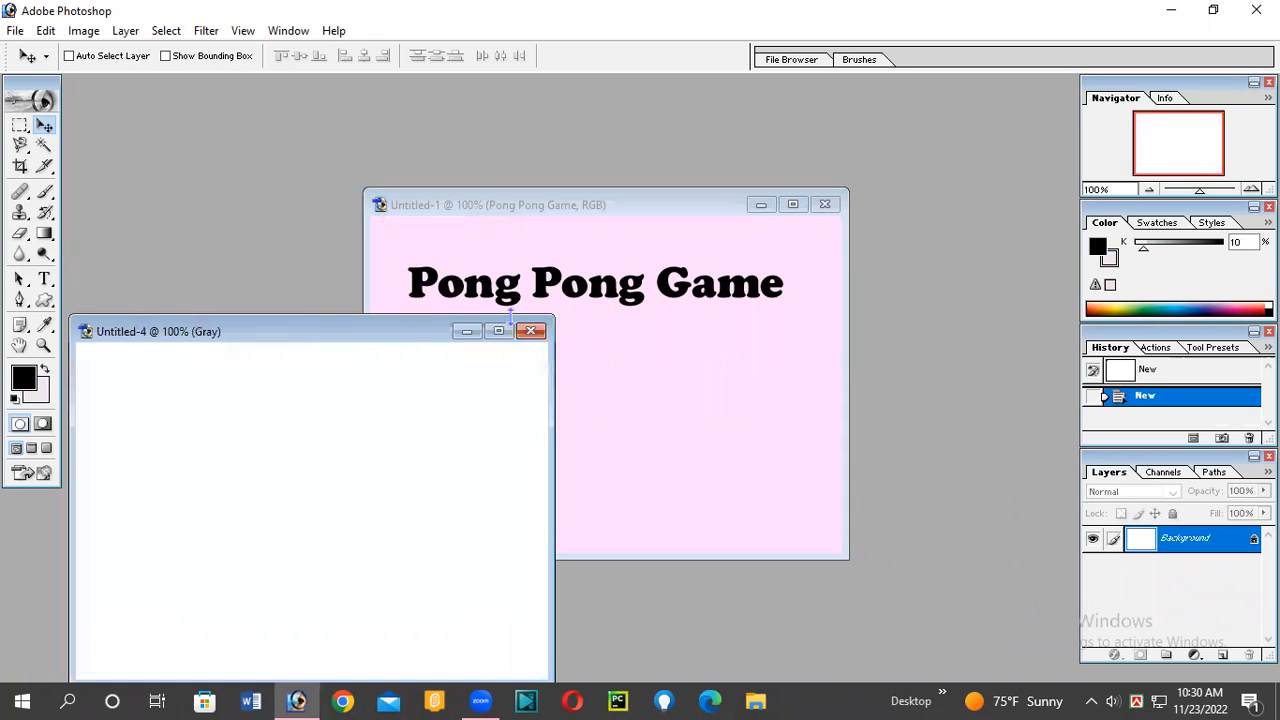
pyautogui.click(529, 334)
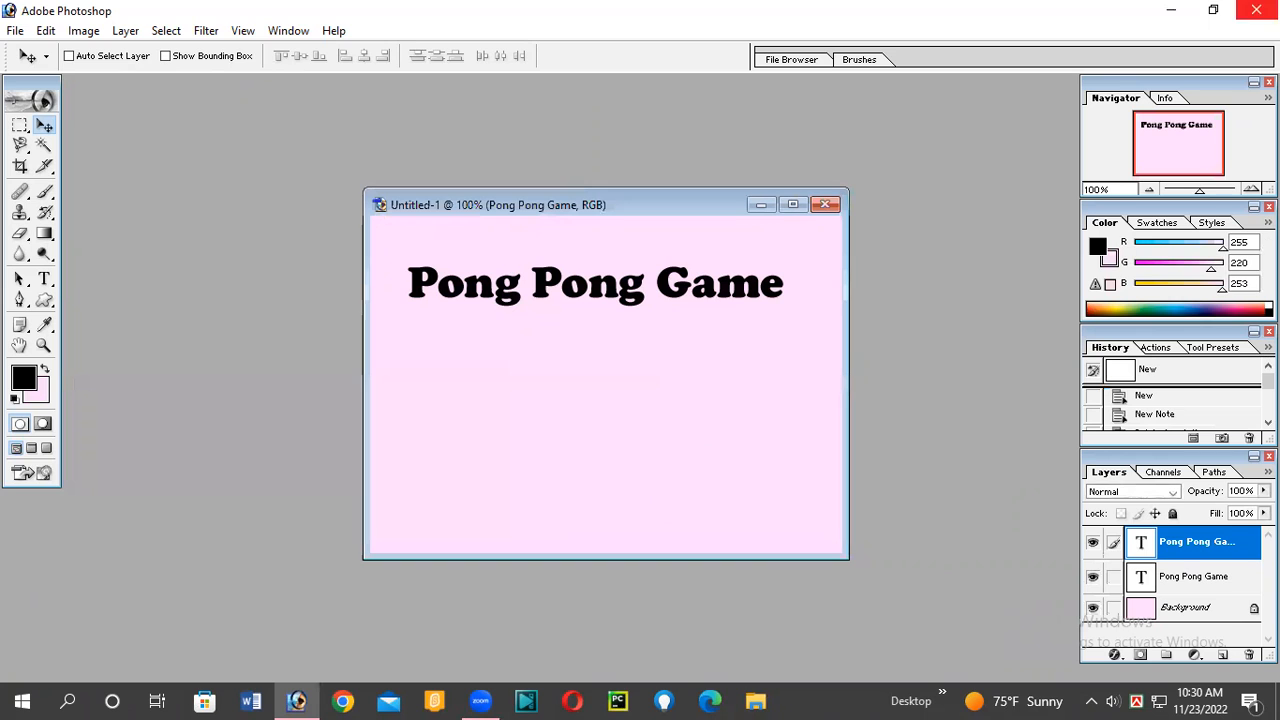
# - Switch from Photoshop to Chrome to view the Scratch profile page, and close the browser windows
pyautogui.click(1213, 9)
pyautogui.click(1130, 49)
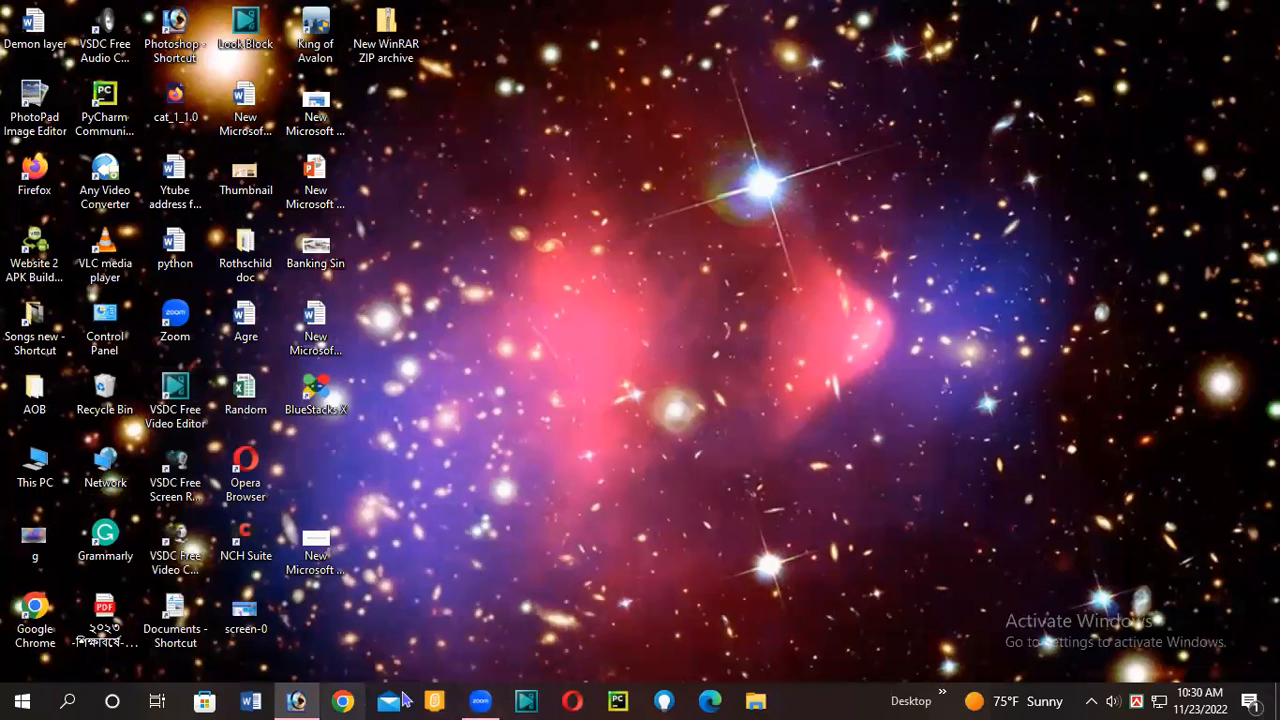
pyautogui.click(623, 341)
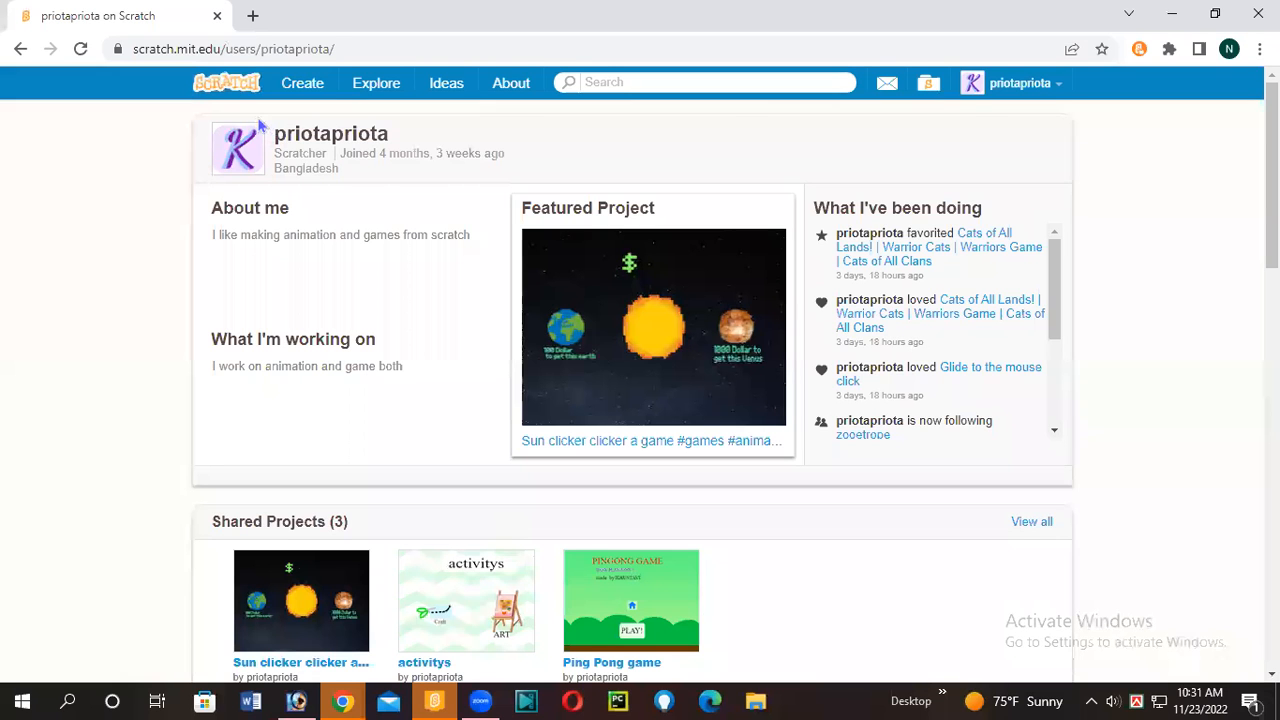
pyautogui.moveTo(240, 170)
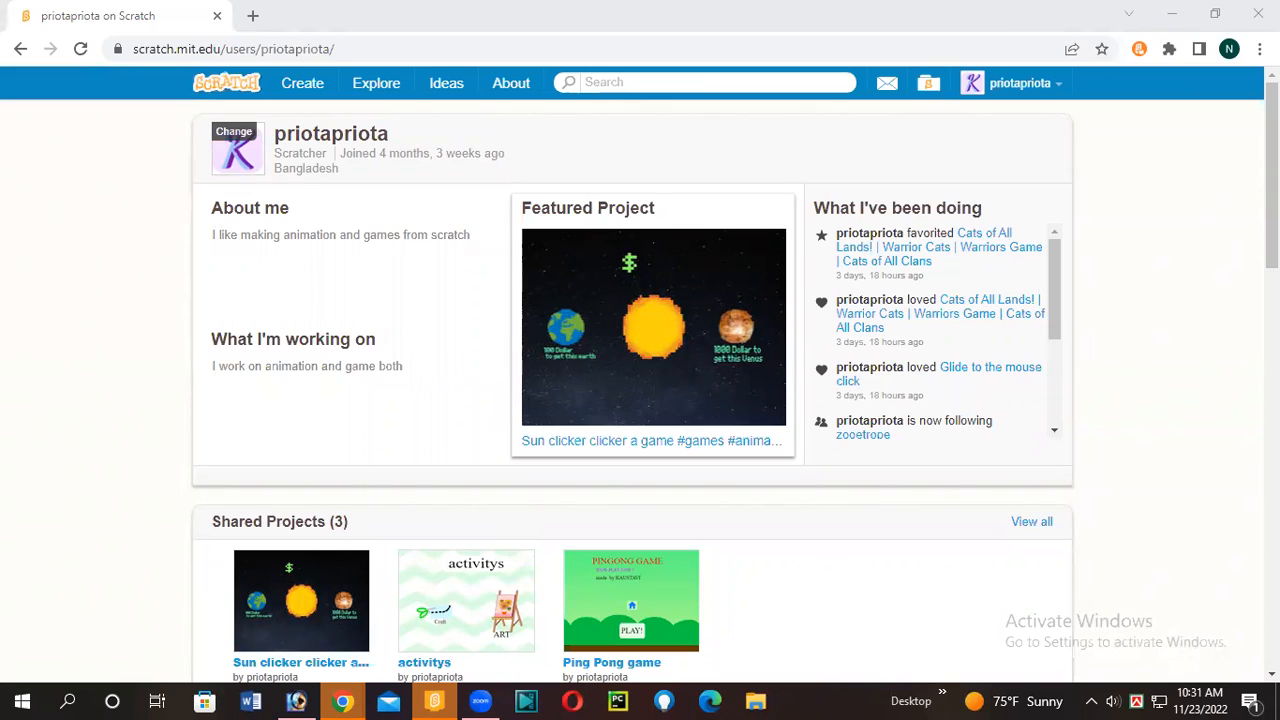
pyautogui.click(1245, 12)
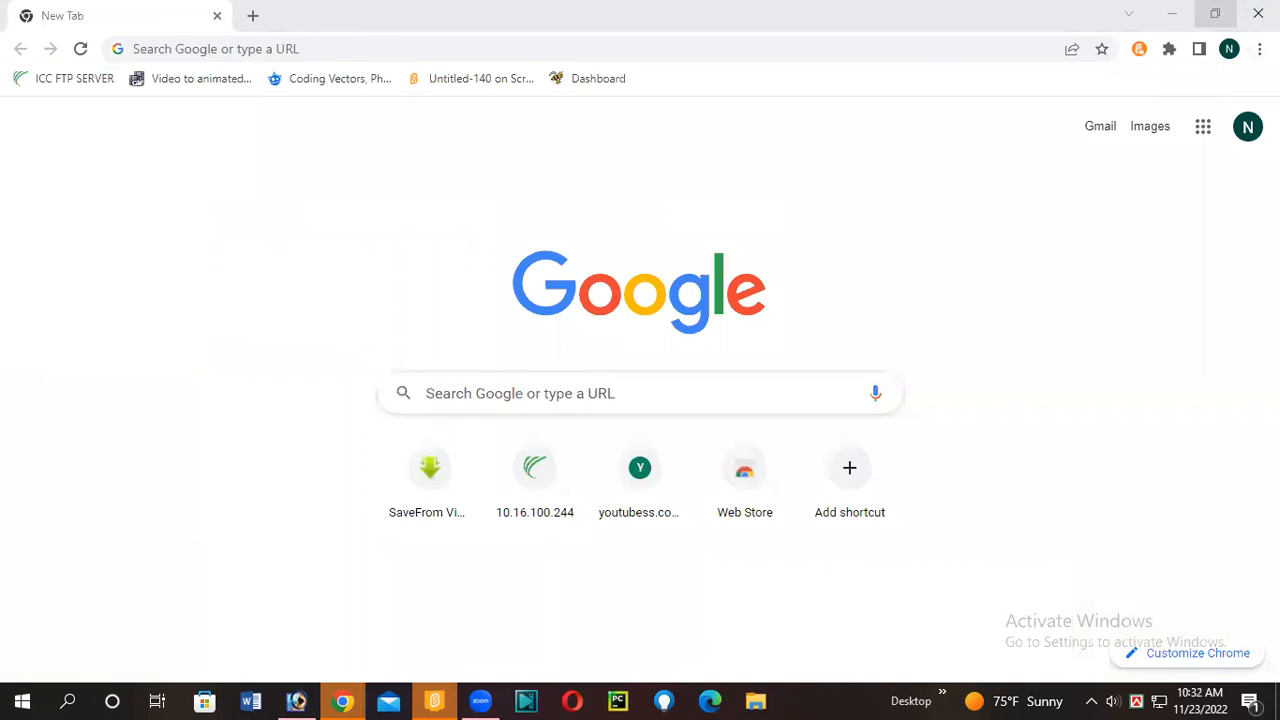
pyautogui.click(1242, 14)
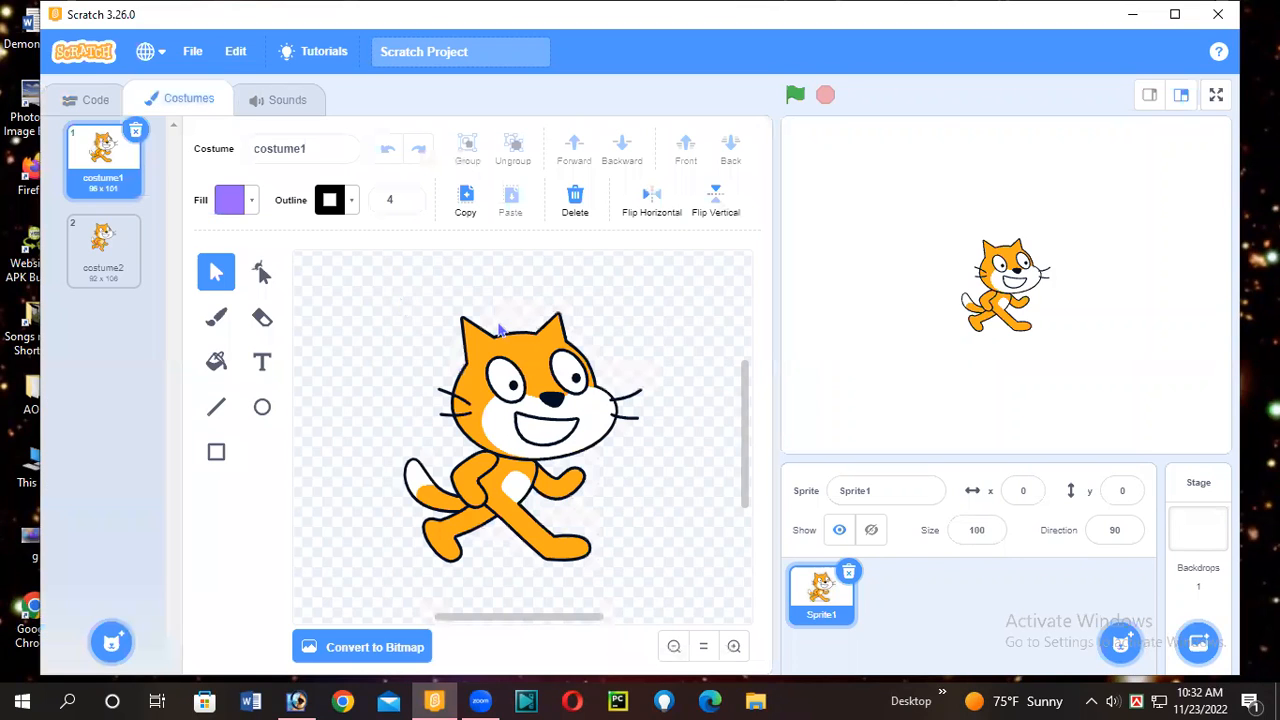
# - Turn the whole cat in Scratch's costume1 white by setting its fill saturation to 0 and removing its outline
pyautogui.hotkey('ctrl', 'a')
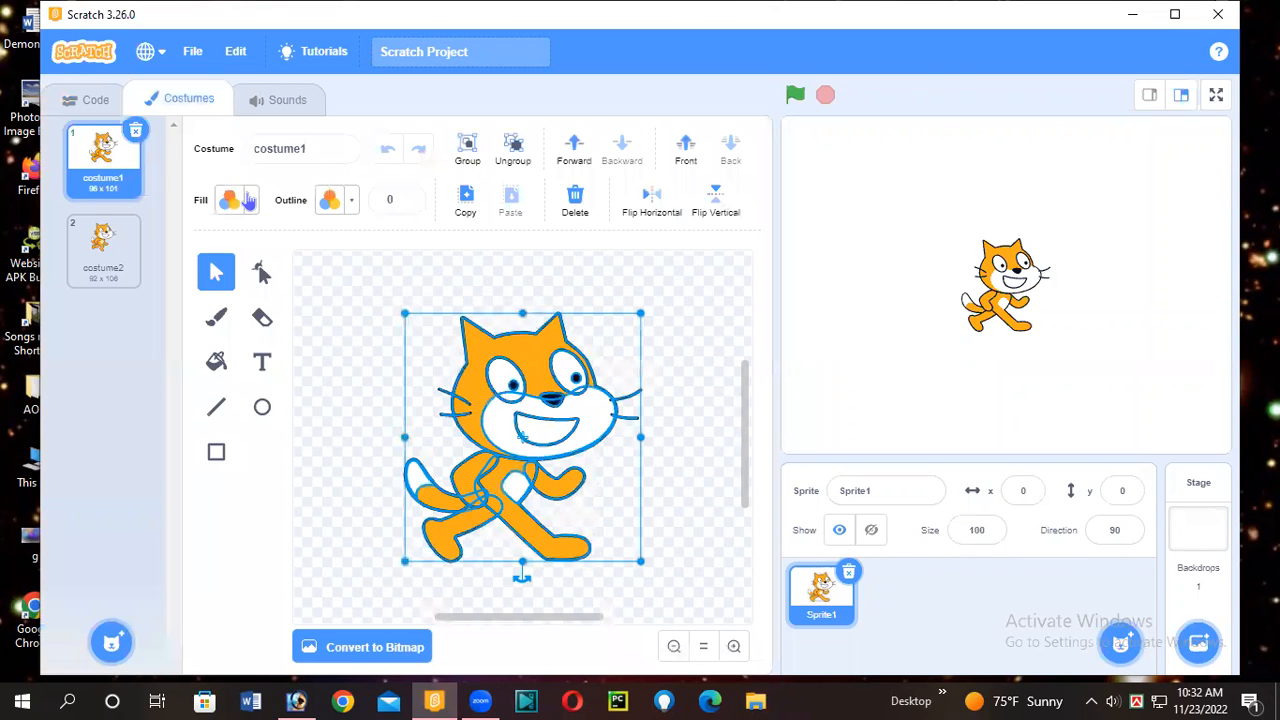
pyautogui.click(248, 200)
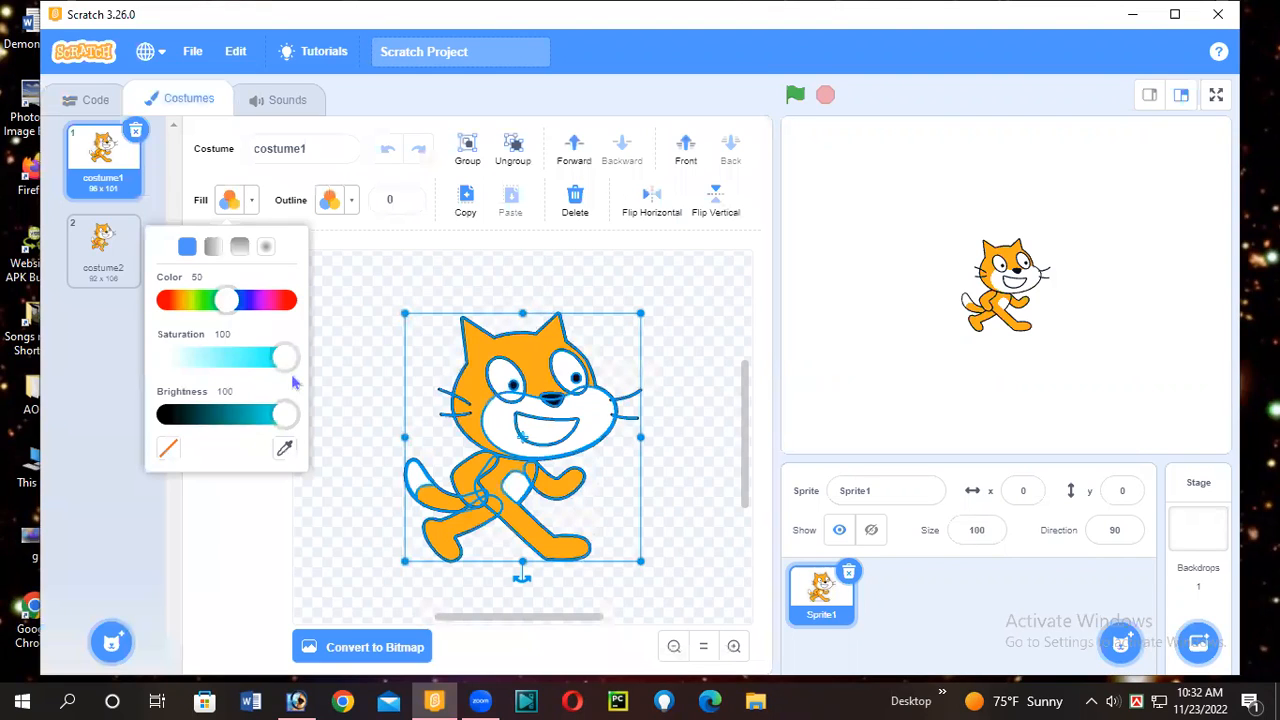
pyautogui.moveTo(285, 358); pyautogui.dragTo(168, 390)
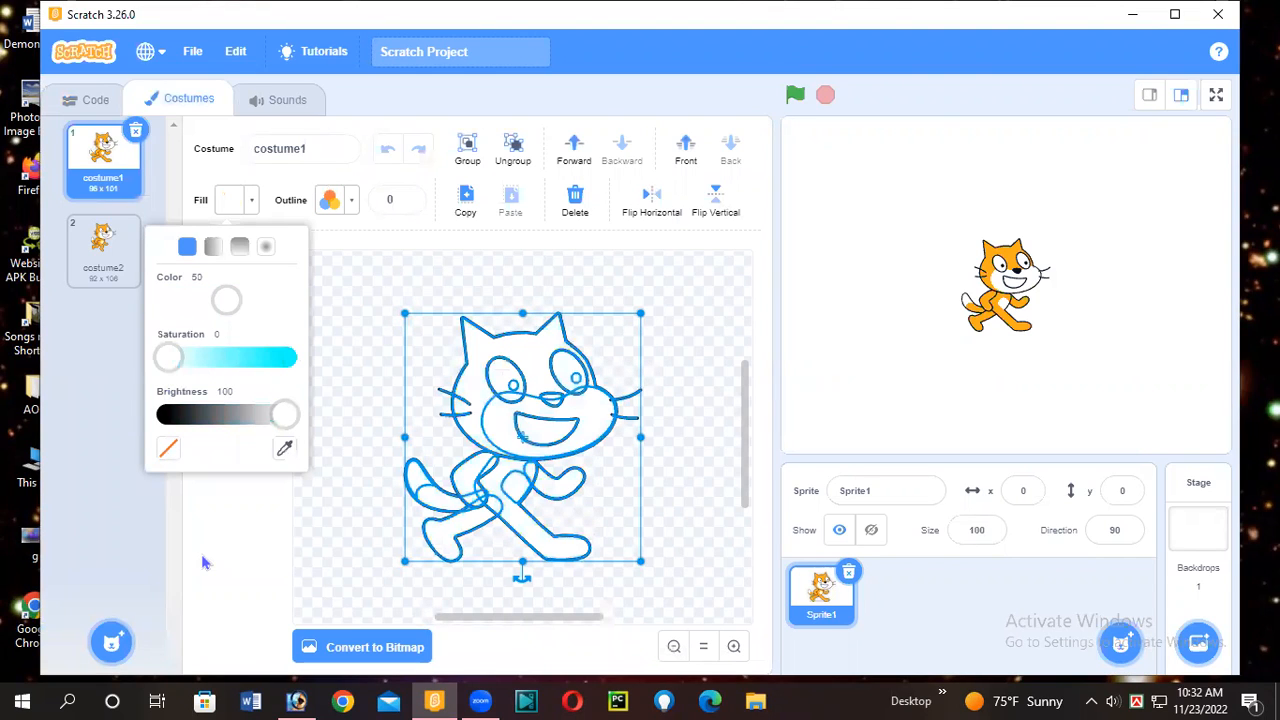
pyautogui.click(202, 563)
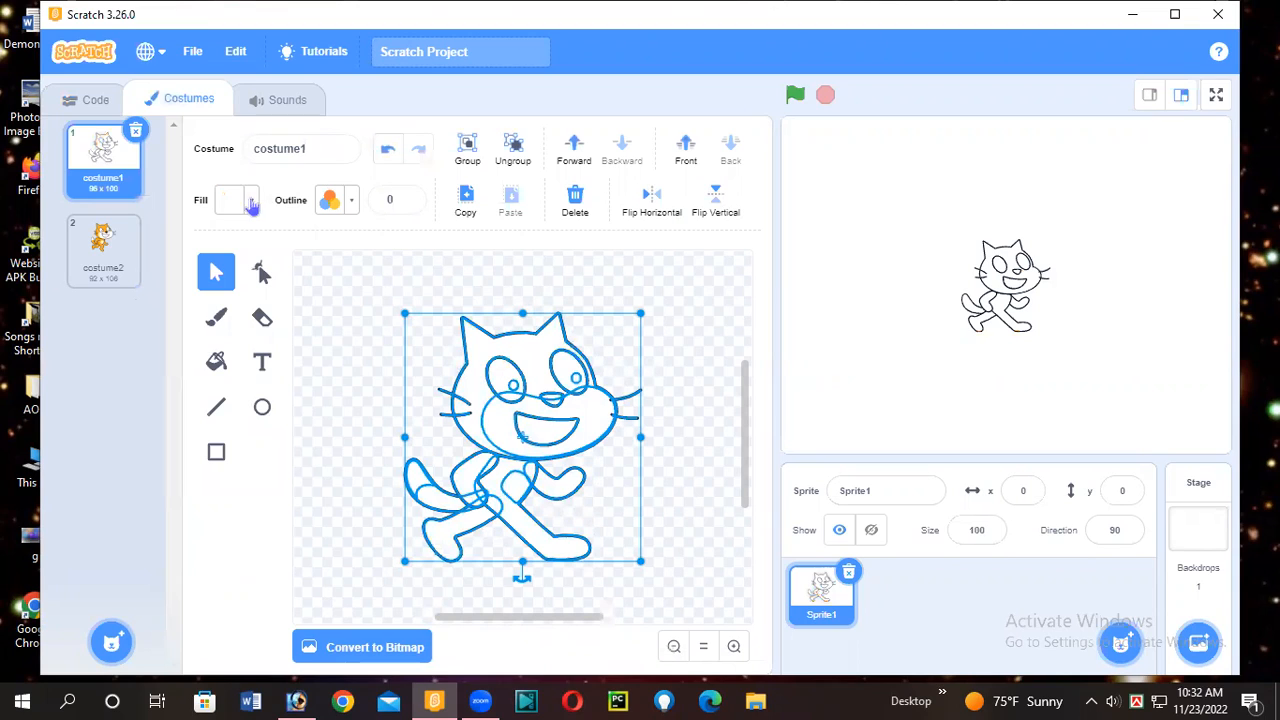
pyautogui.click(352, 205)
pyautogui.click(259, 448)
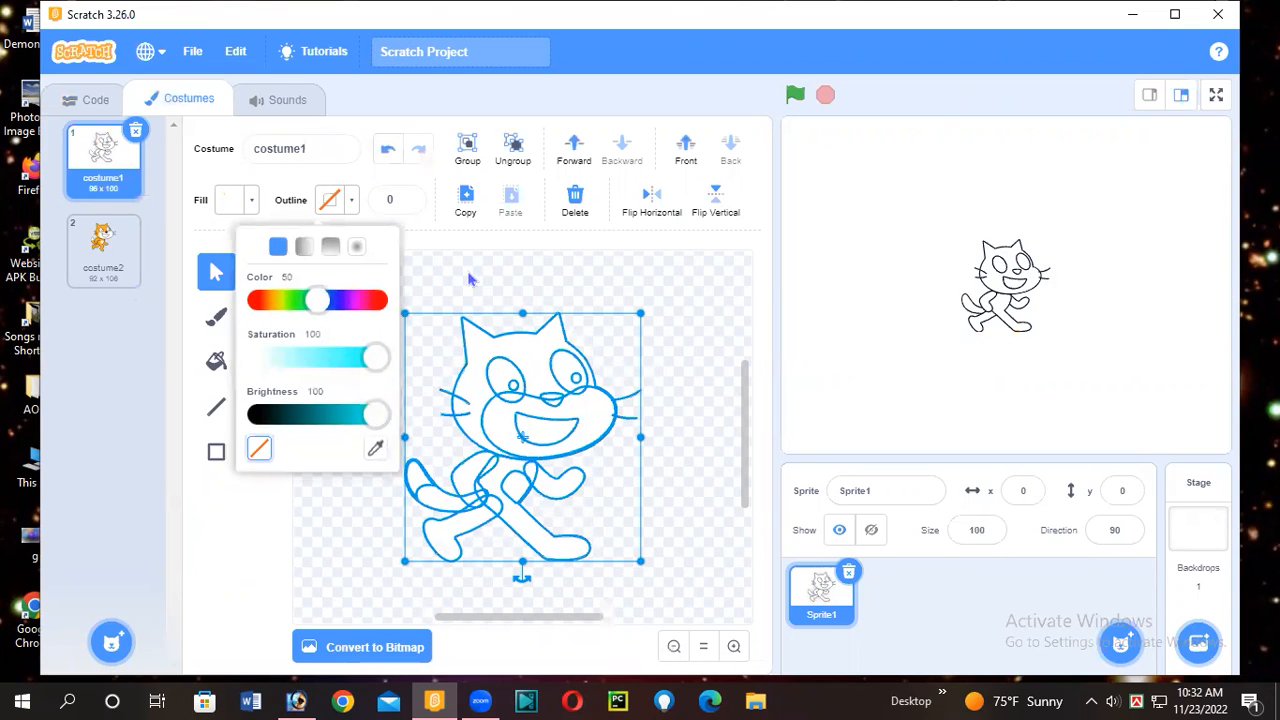
pyautogui.click(701, 512)
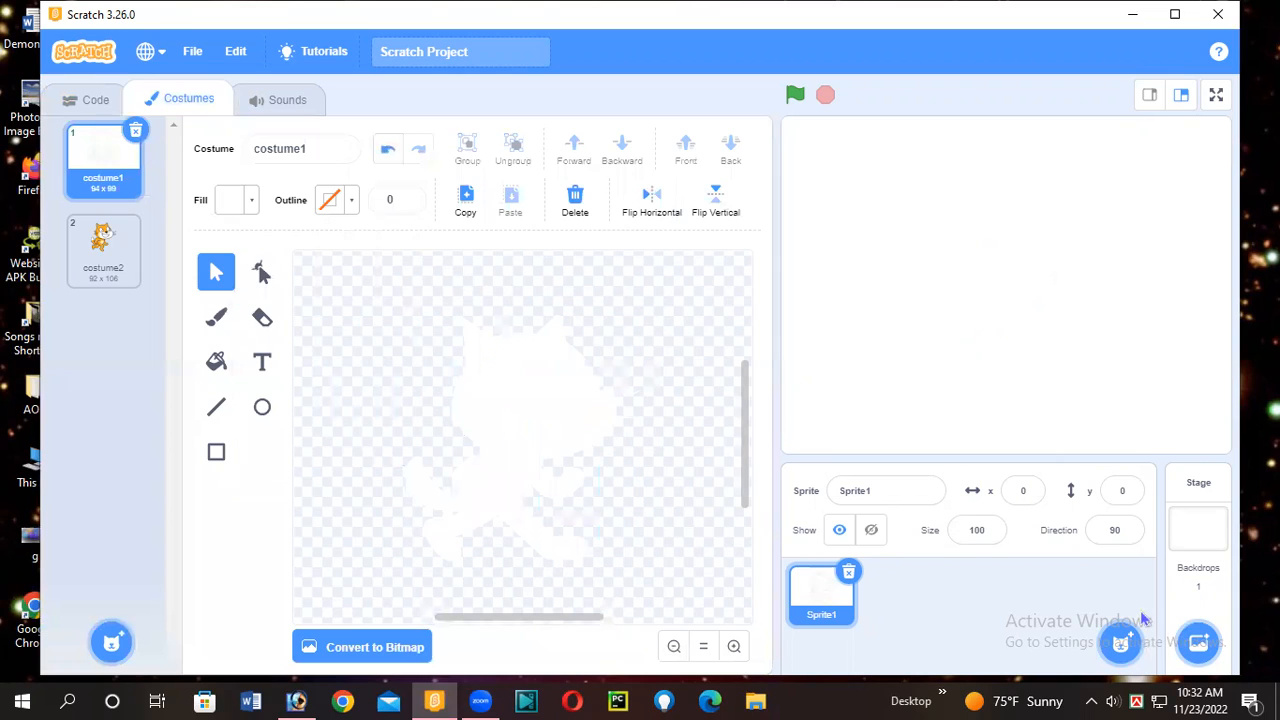
pyautogui.click(102, 108)
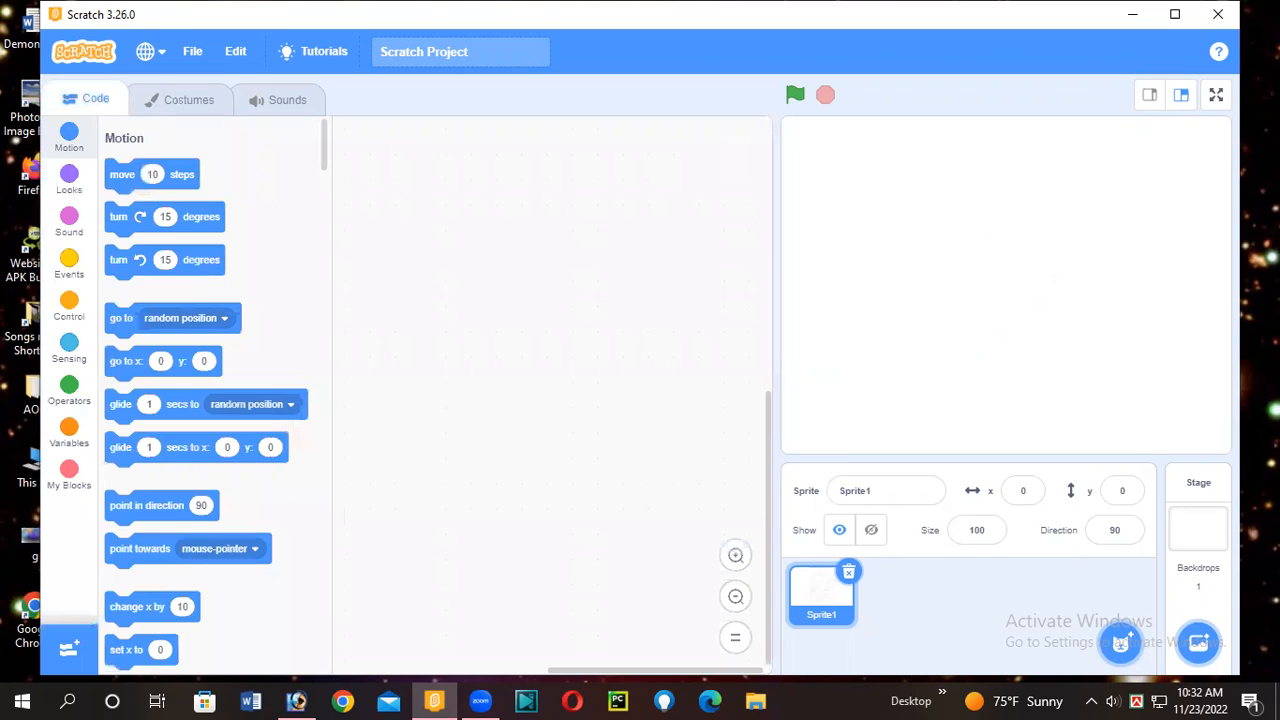
pyautogui.click(1199, 645)
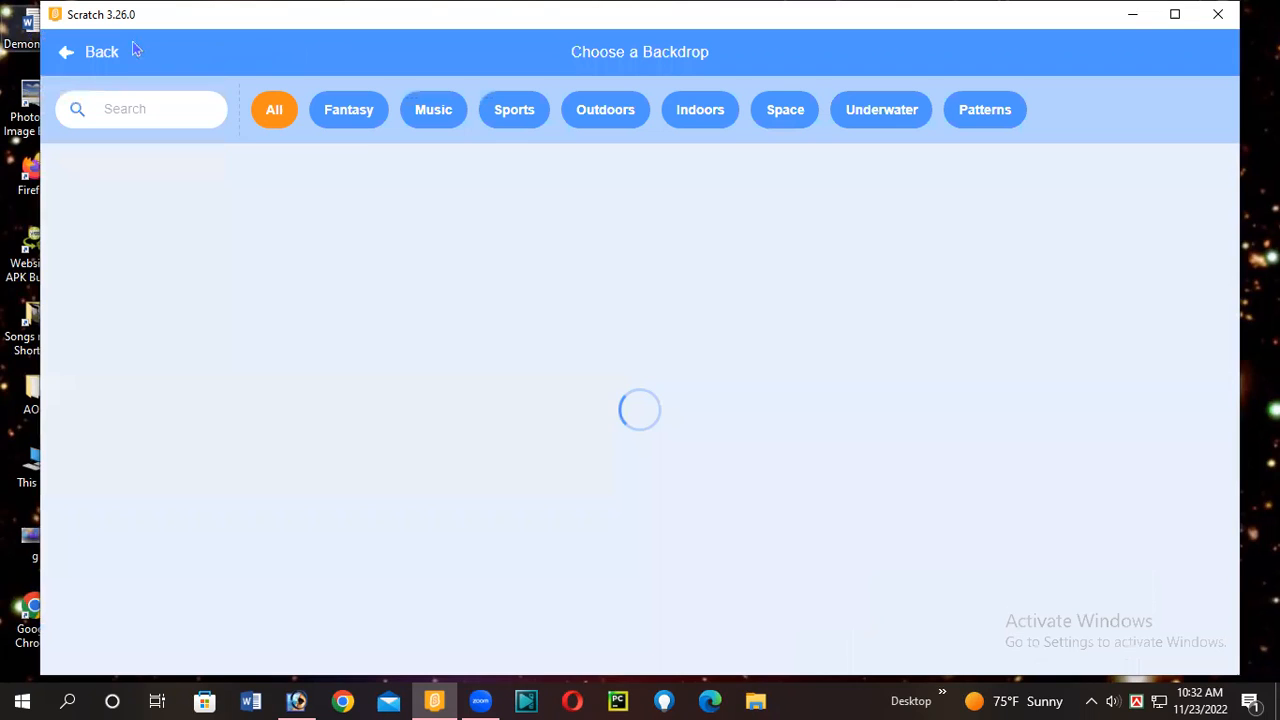
pyautogui.click(91, 65)
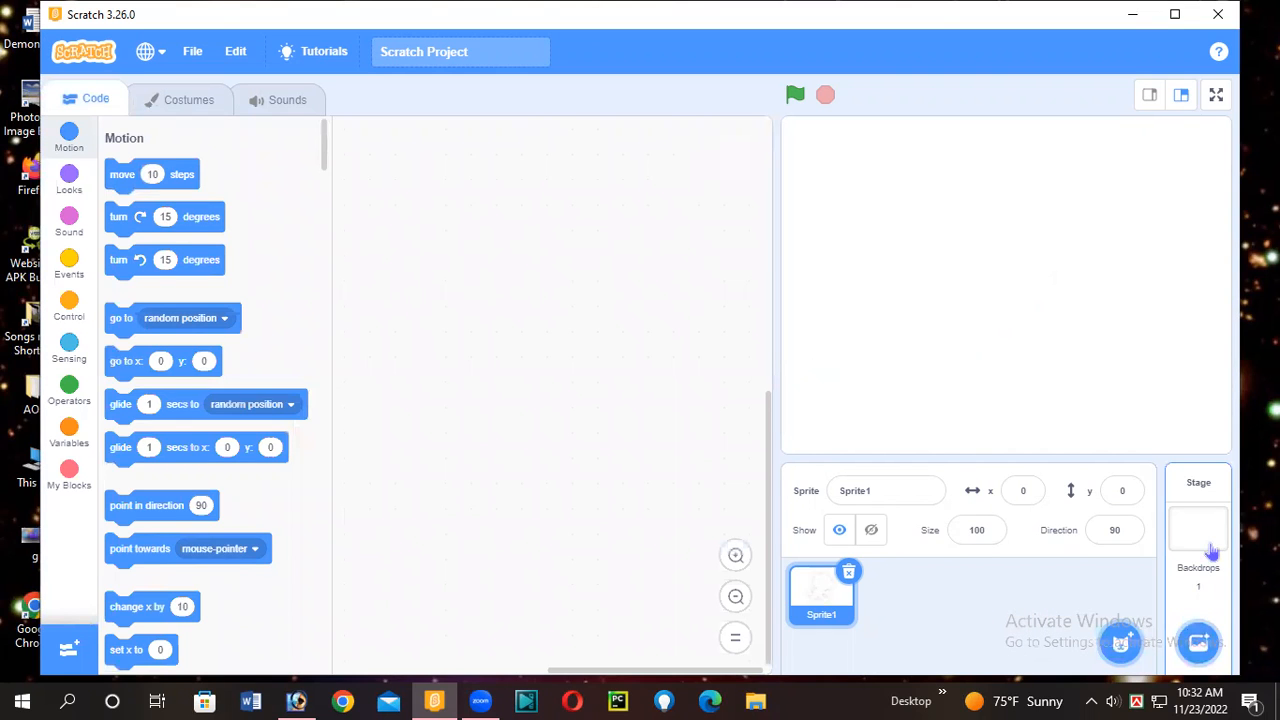
# - Convert the Stage backdrop to bitmap and fill the whole backdrop with a light blue
pyautogui.click(1210, 550)
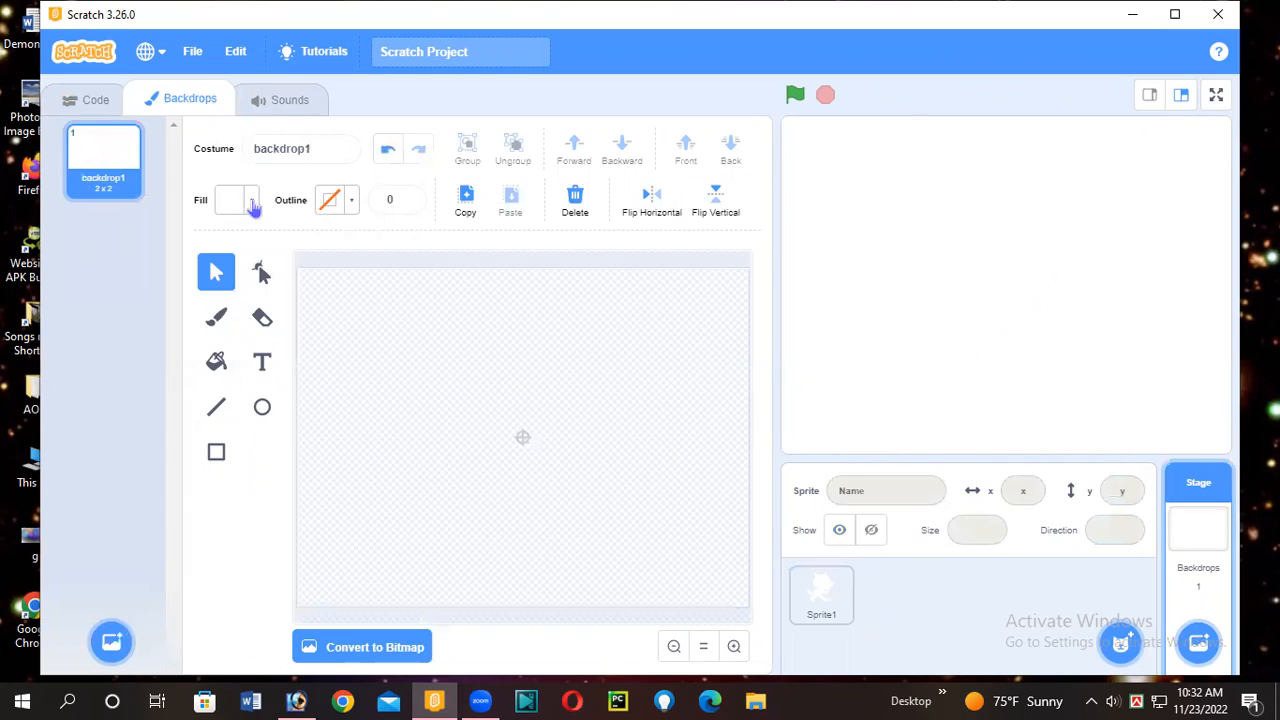
pyautogui.click(252, 203)
pyautogui.moveTo(171, 361); pyautogui.dragTo(211, 374)
pyautogui.click(240, 308)
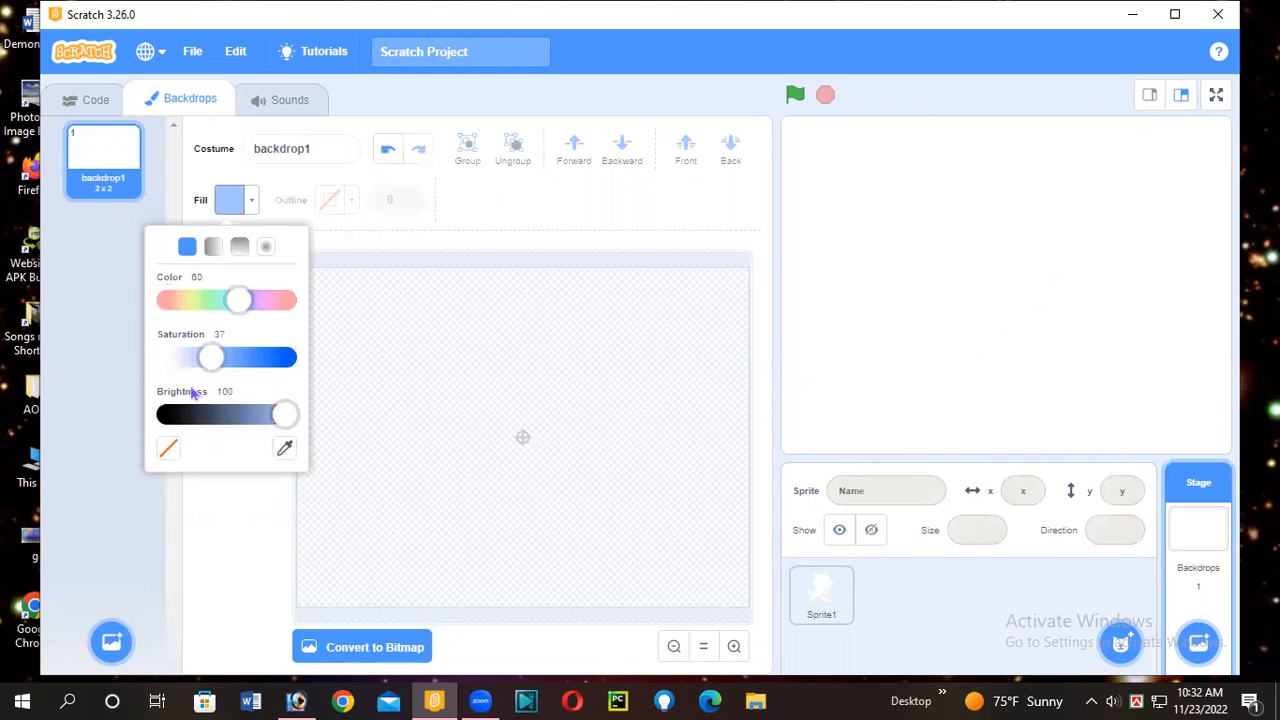
pyautogui.click(577, 358)
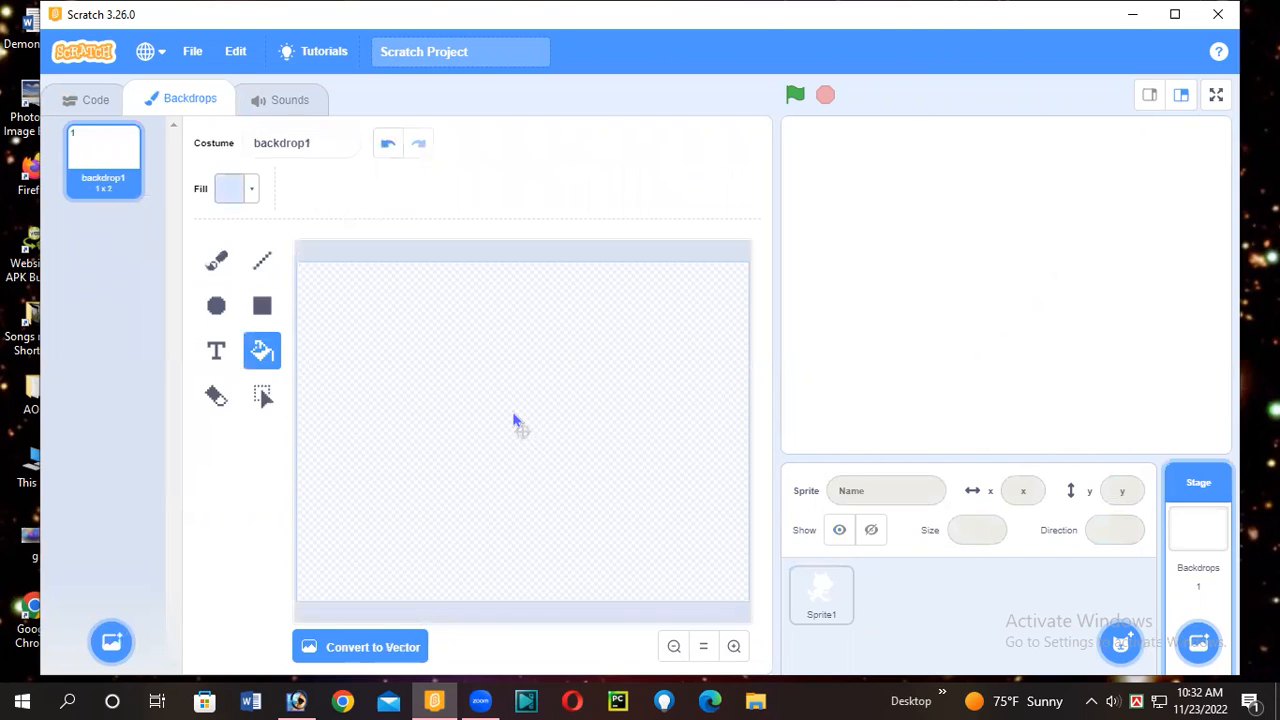
pyautogui.click(513, 421)
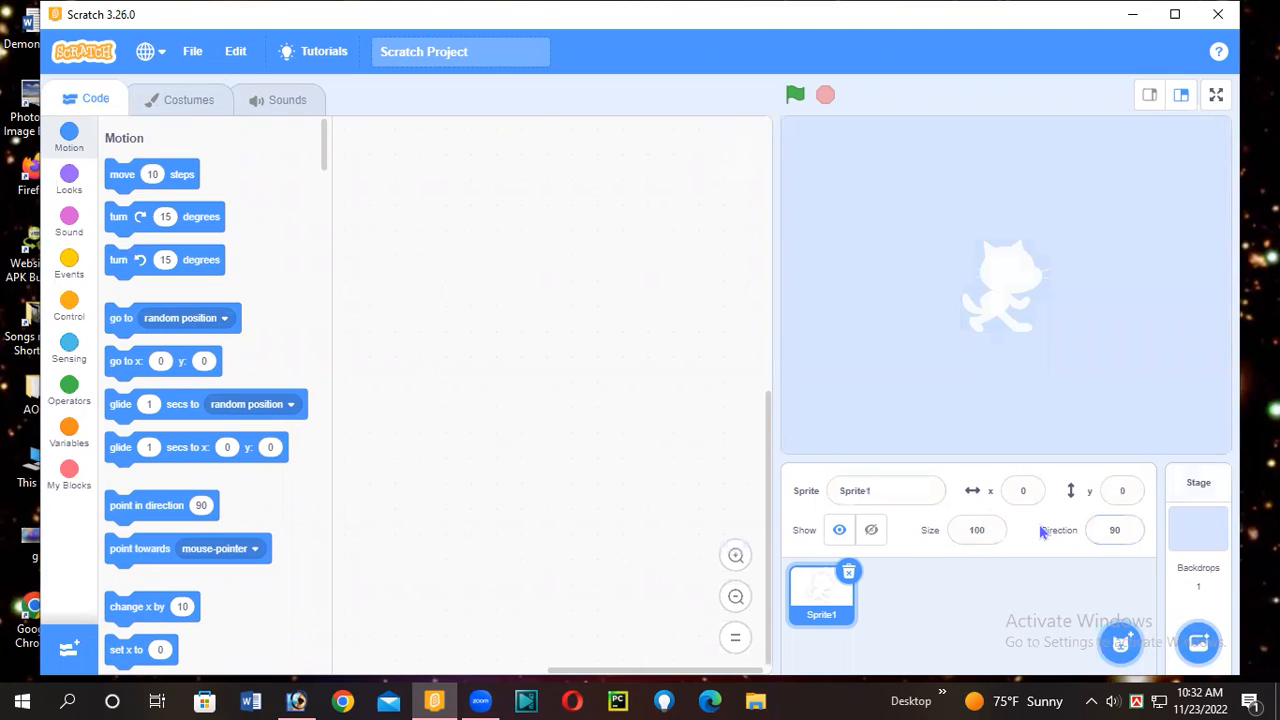
# - Enlarge Sprite1 to size 200 and then 500, and move it to about x -12, y -52
pyautogui.press('Tab')
pyautogui.write('200')
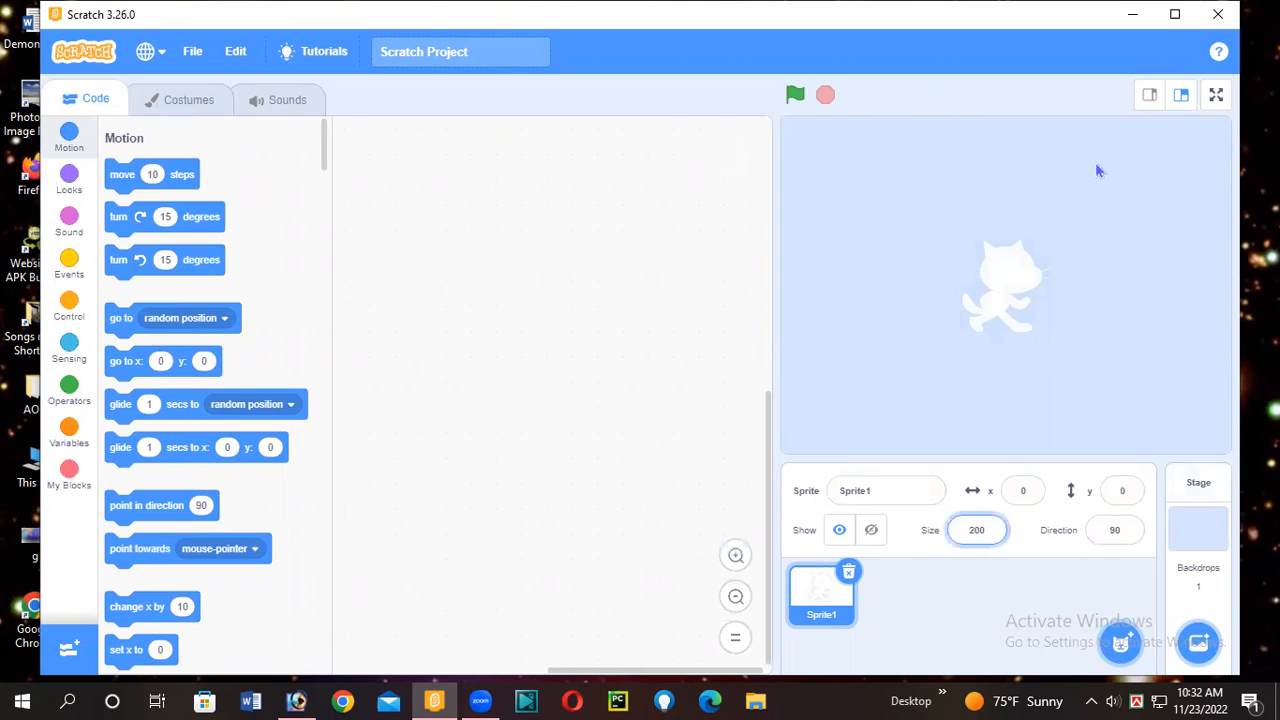
pyautogui.click(966, 204)
pyautogui.press('Tab')
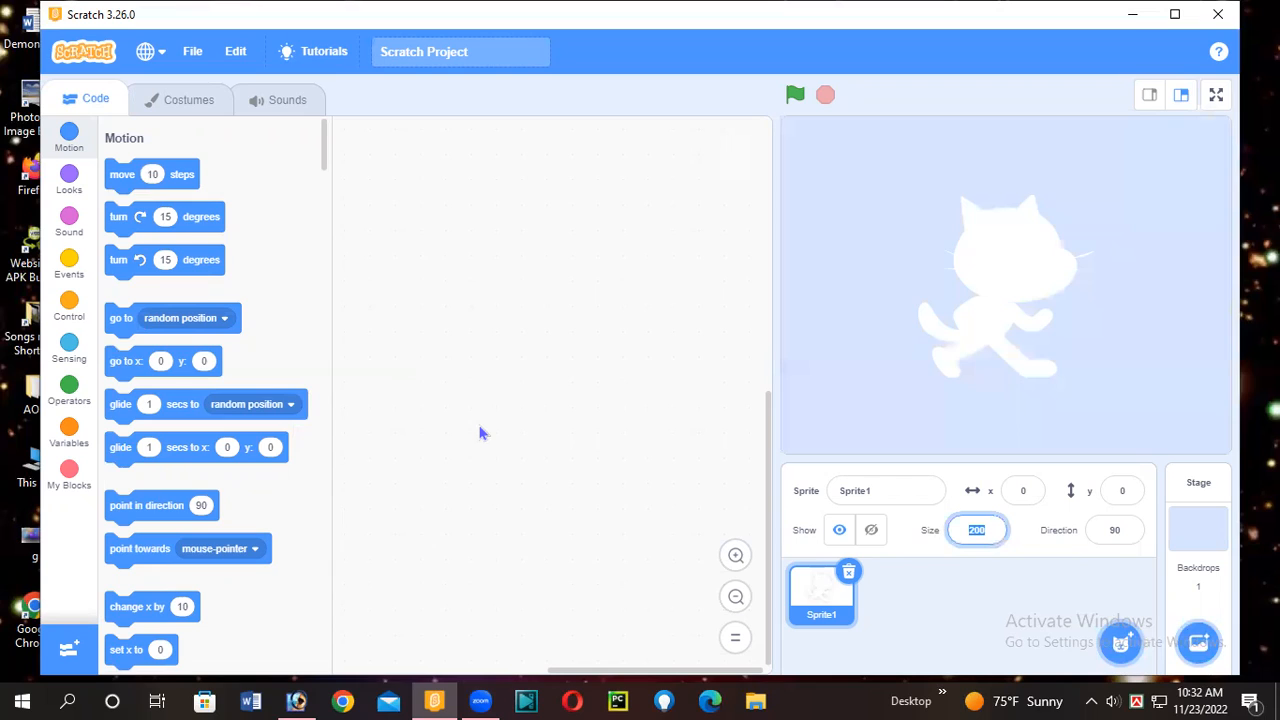
pyautogui.moveTo(1006, 394)
pyautogui.mouseDown()
pyautogui.moveTo(1023, 383)
pyautogui.moveTo(1008, 437)
pyautogui.moveTo(985, 436)
pyautogui.moveTo(1016, 375)
pyautogui.mouseUp()
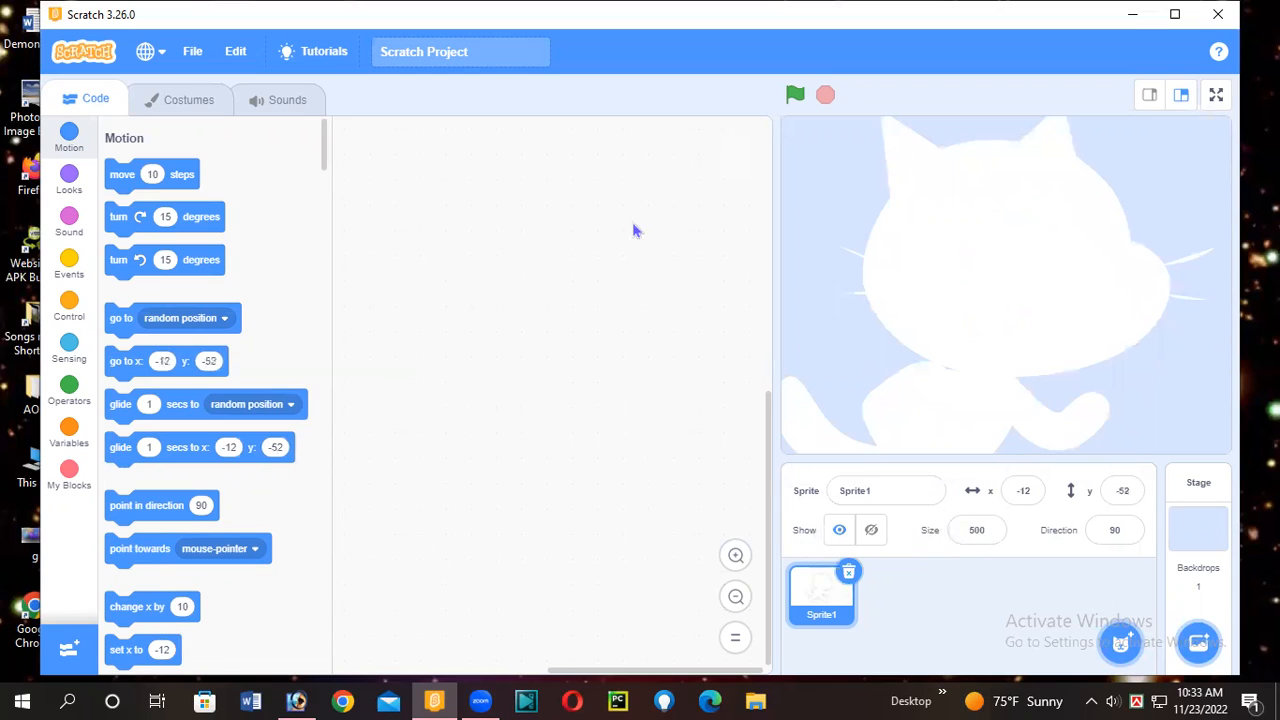
# - Leave Scratch without saving the project and switch to Photoshop
pyautogui.click(1219, 17)
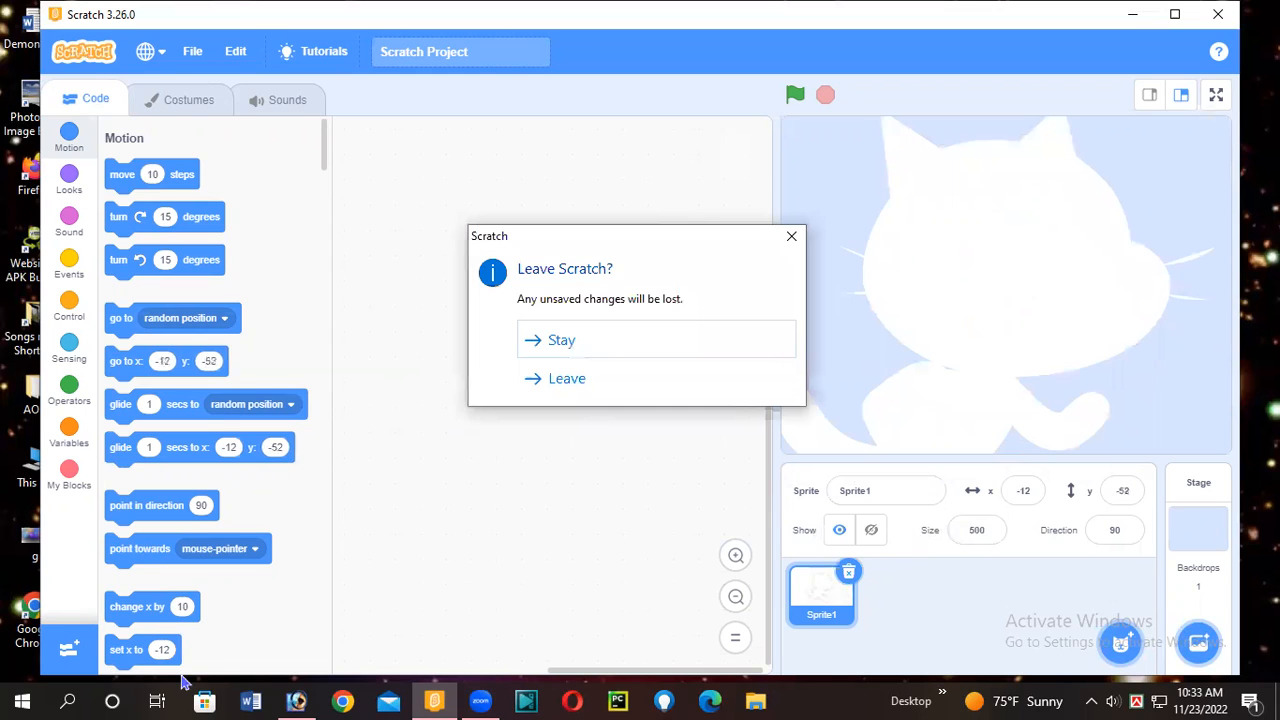
pyautogui.click(300, 700)
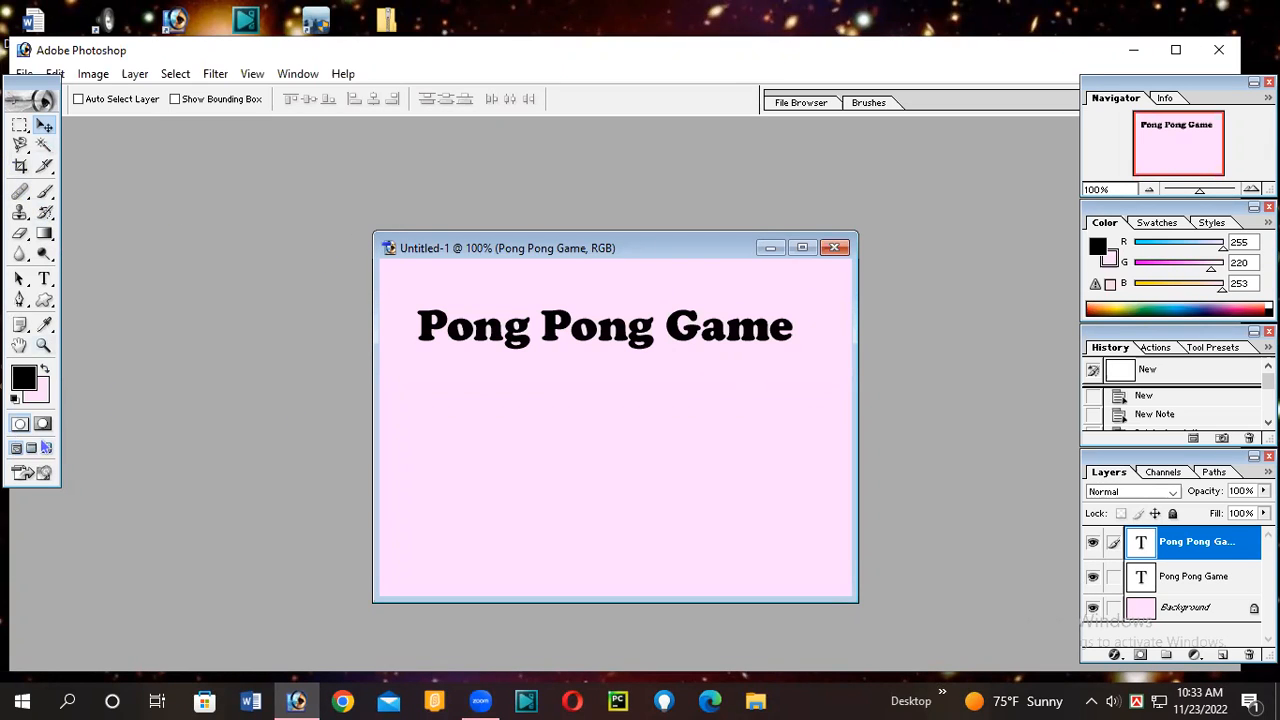
# - Draw a thin horizontal rectangle in pale lavender (RGB 238, 227, 255) near the lower left of the pink canvas
pyautogui.click(44, 300)
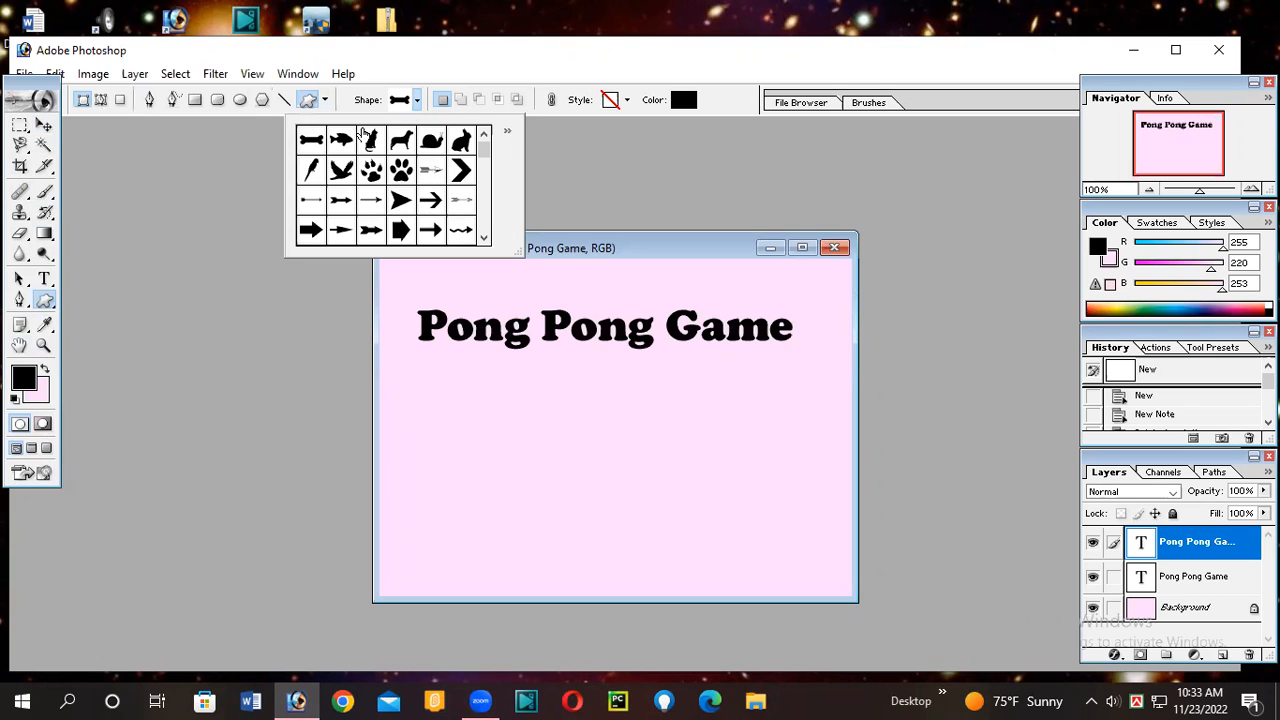
pyautogui.click(195, 99)
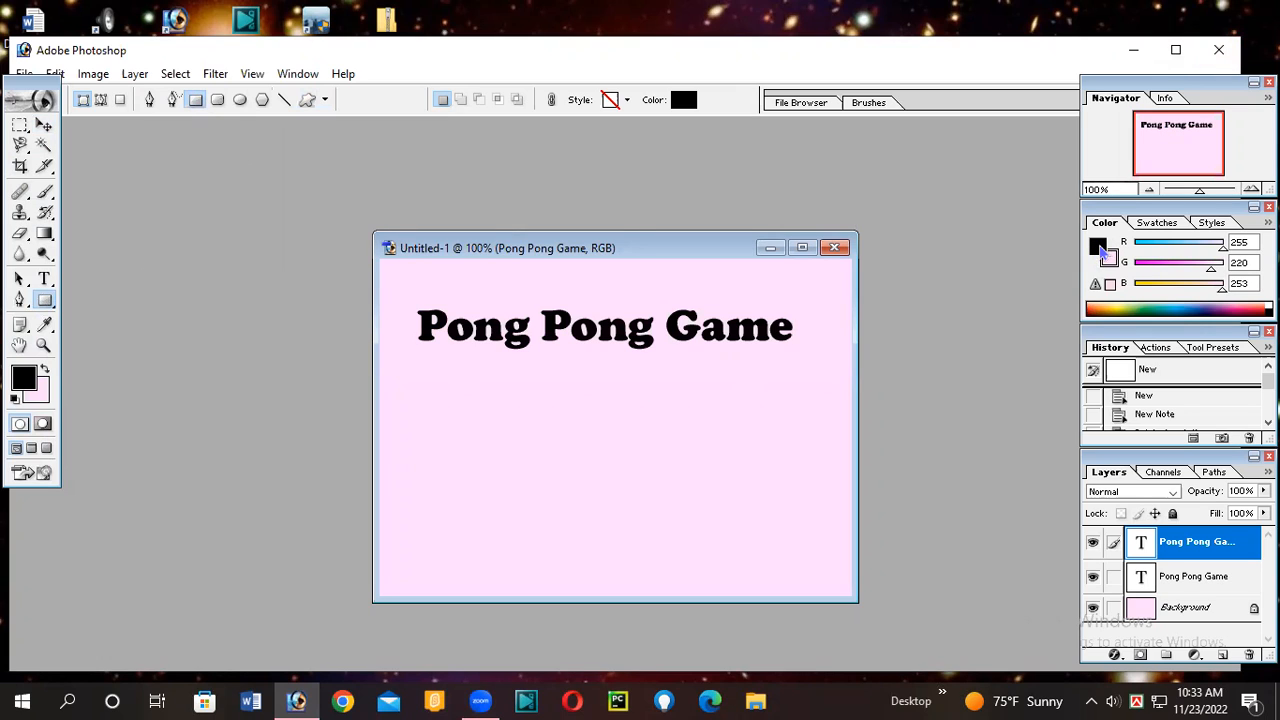
pyautogui.click(1100, 248)
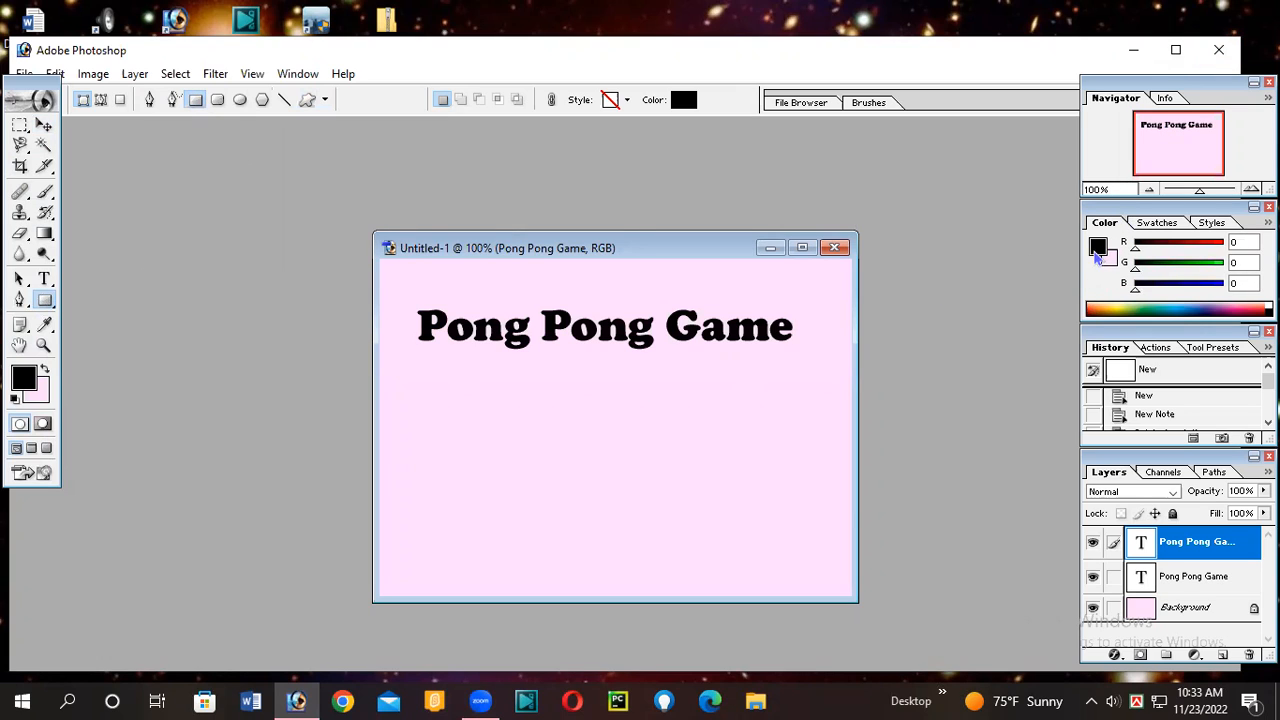
pyautogui.click(1098, 248)
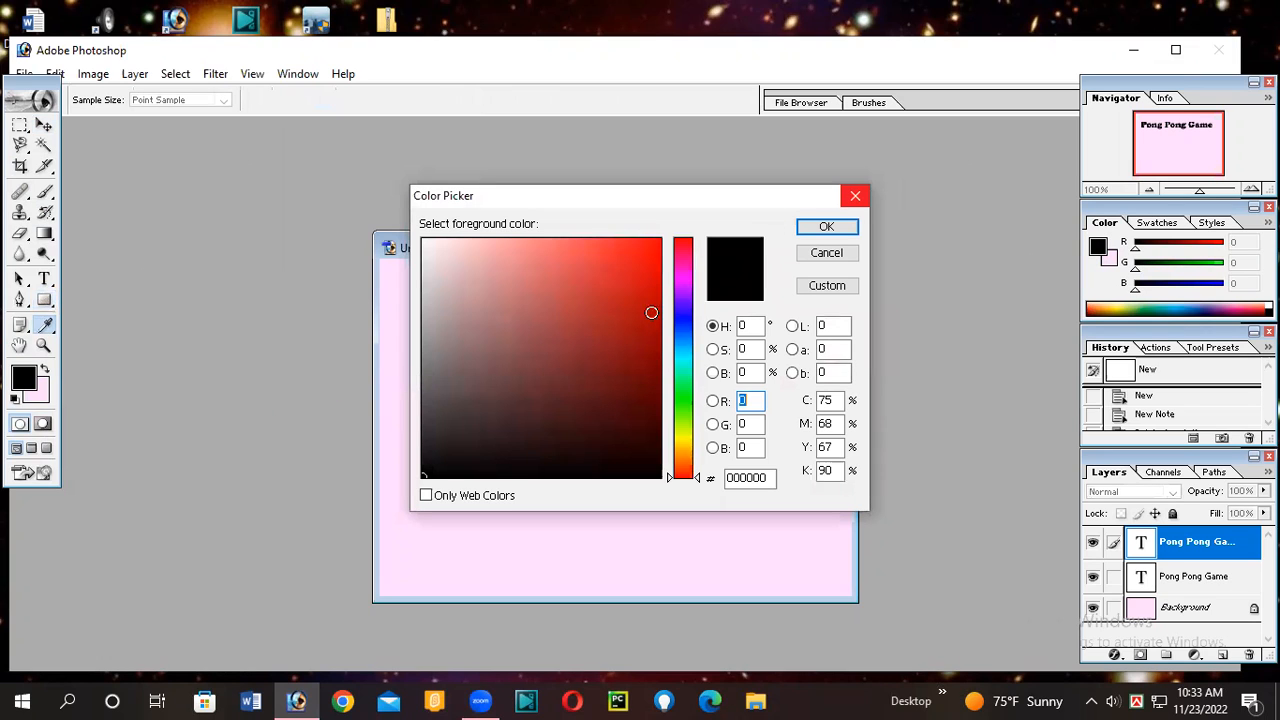
pyautogui.click(682, 303)
pyautogui.click(557, 250)
pyautogui.moveTo(557, 250)
pyautogui.mouseDown()
pyautogui.moveTo(458, 254)
pyautogui.moveTo(448, 240)
pyautogui.mouseUp()
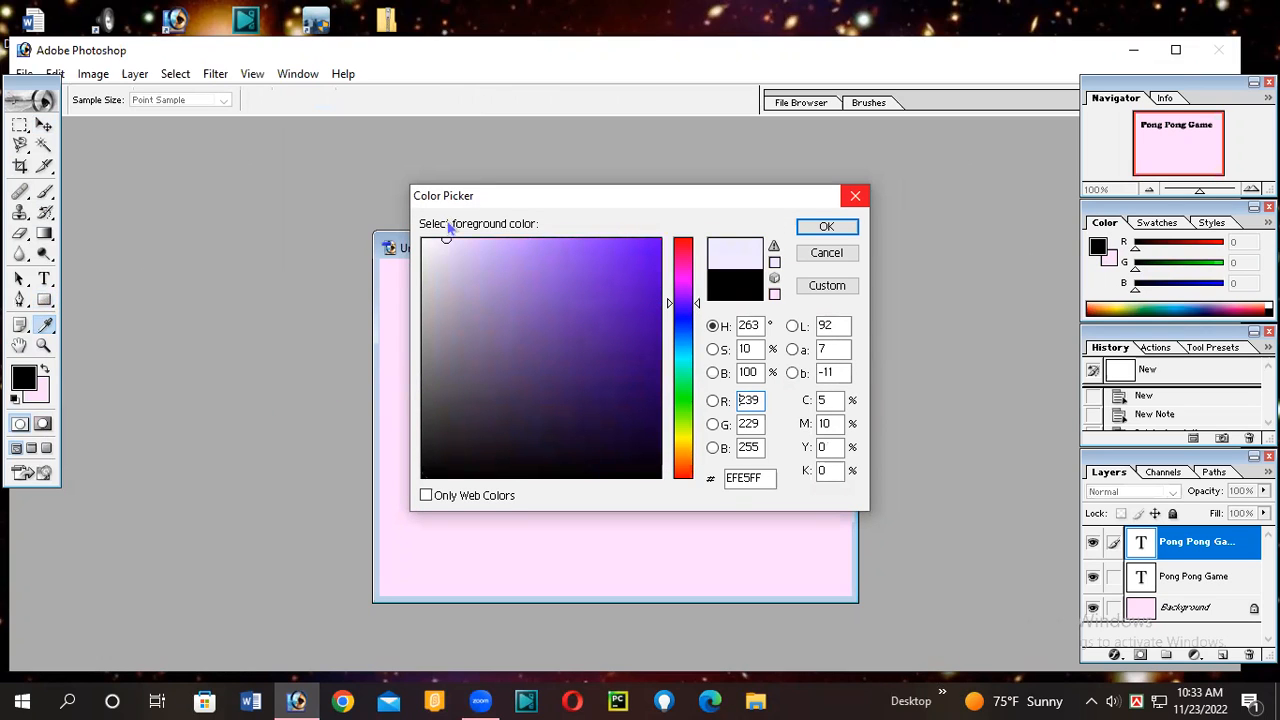
pyautogui.click(826, 227)
pyautogui.moveTo(416, 534); pyautogui.dragTo(553, 555)
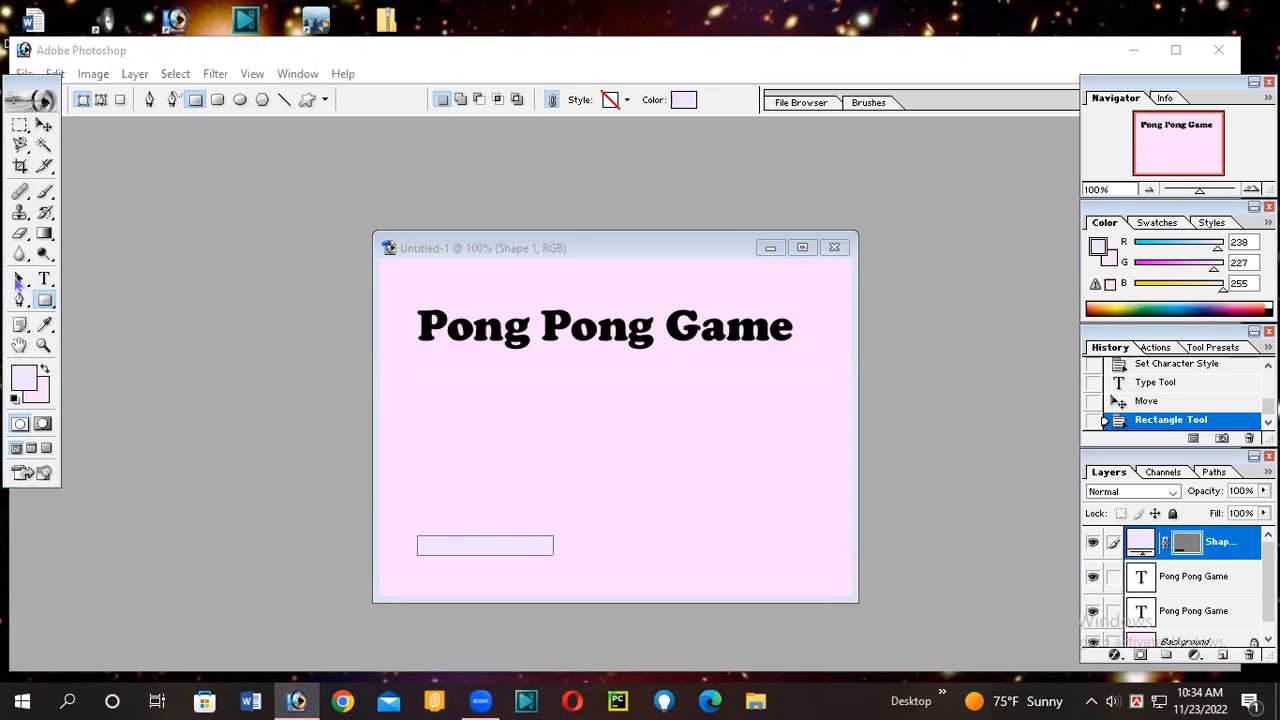
pyautogui.click(16, 280)
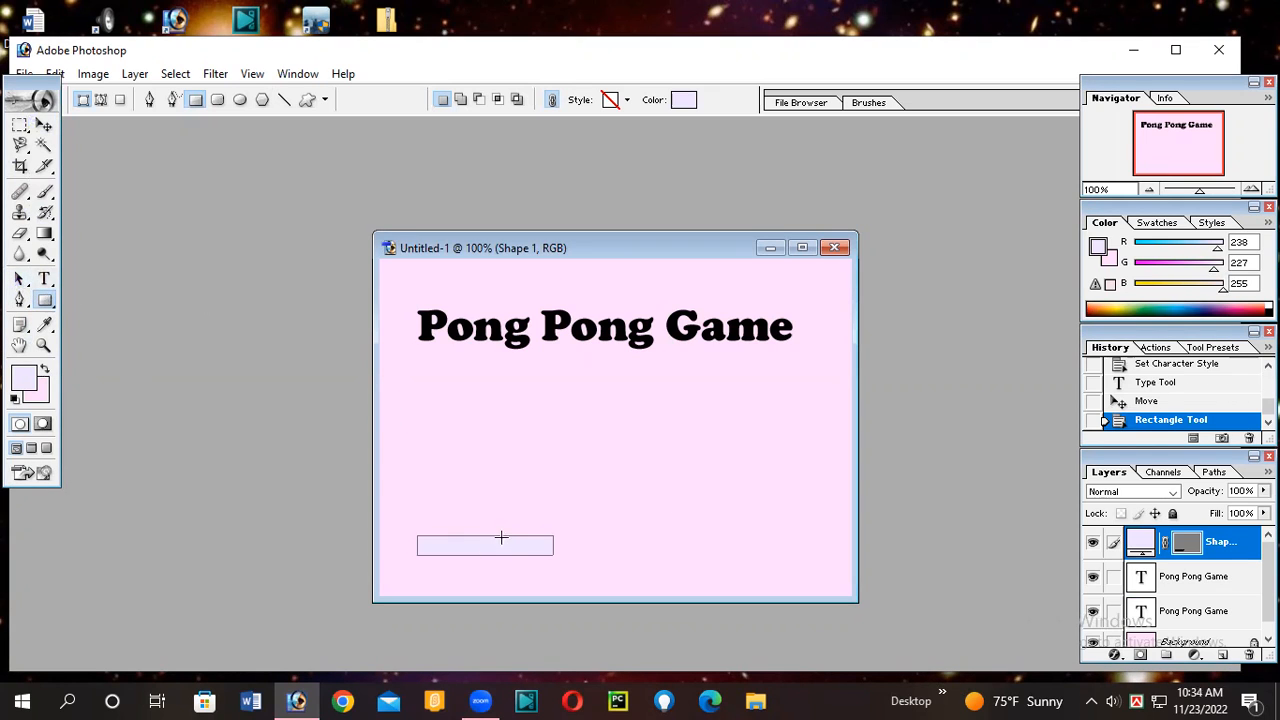
pyautogui.moveTo(501, 538); pyautogui.dragTo(506, 550)
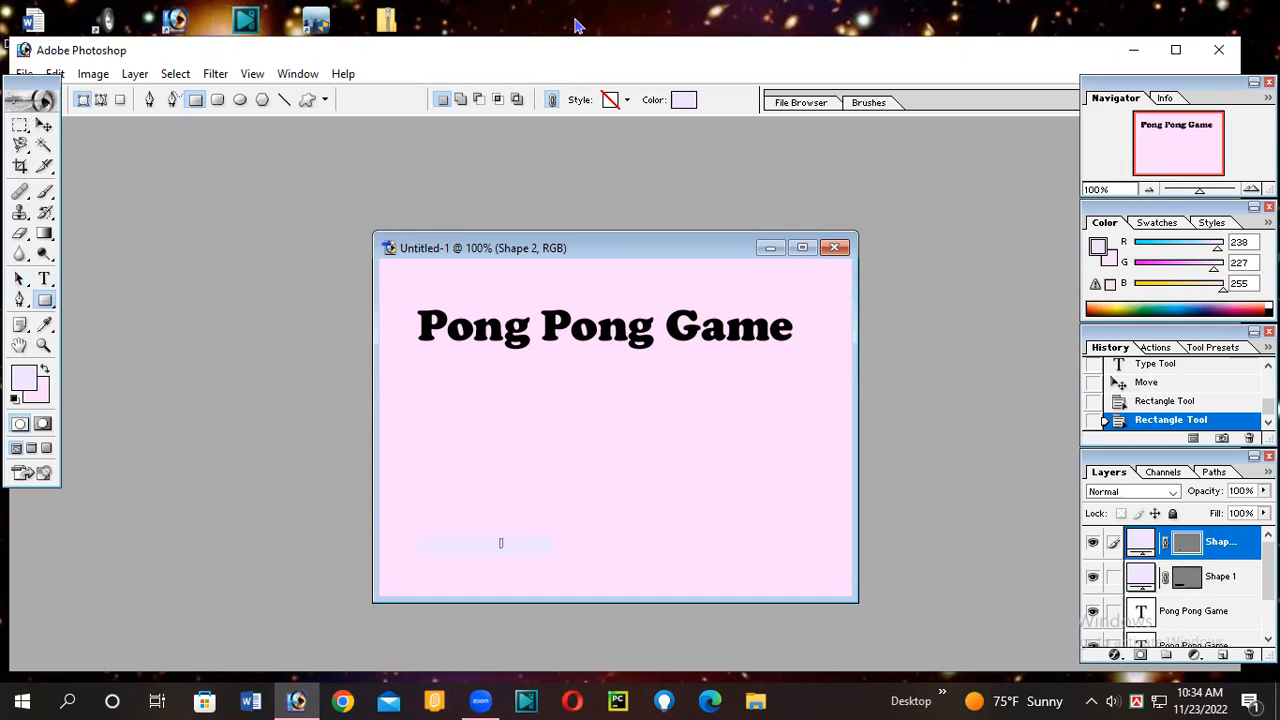
pyautogui.hotkey('ctrl', 'z')
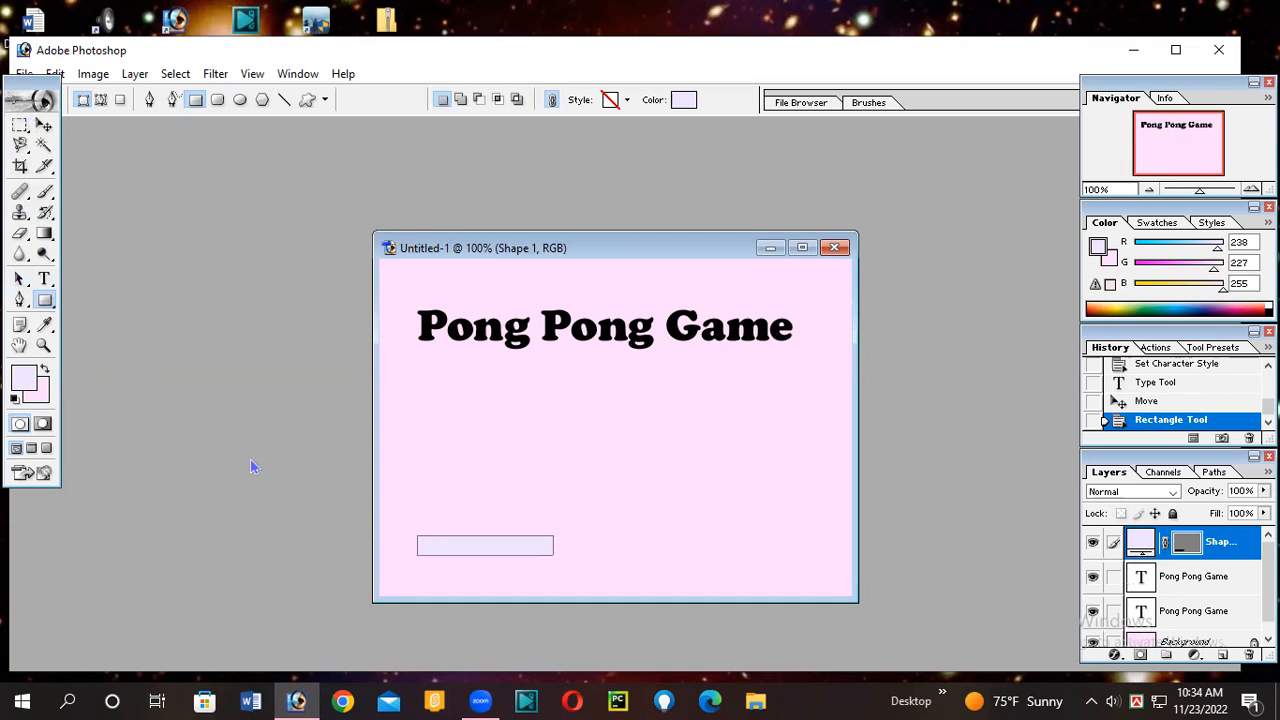
# - Move the lavender rectangle slightly lower, closer to the bottom edge of the pink canvas
pyautogui.click(44, 124)
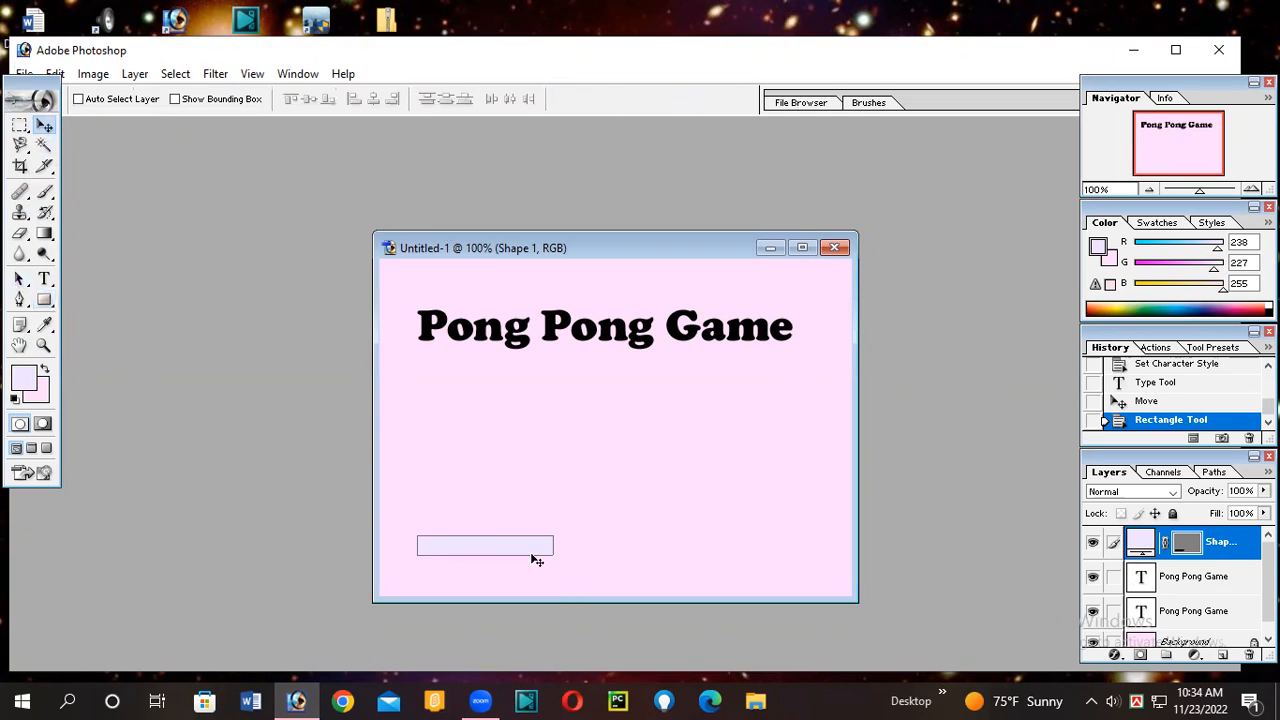
pyautogui.moveTo(524, 545); pyautogui.dragTo(499, 565)
pyautogui.moveTo(627, 342); pyautogui.dragTo(616, 352)
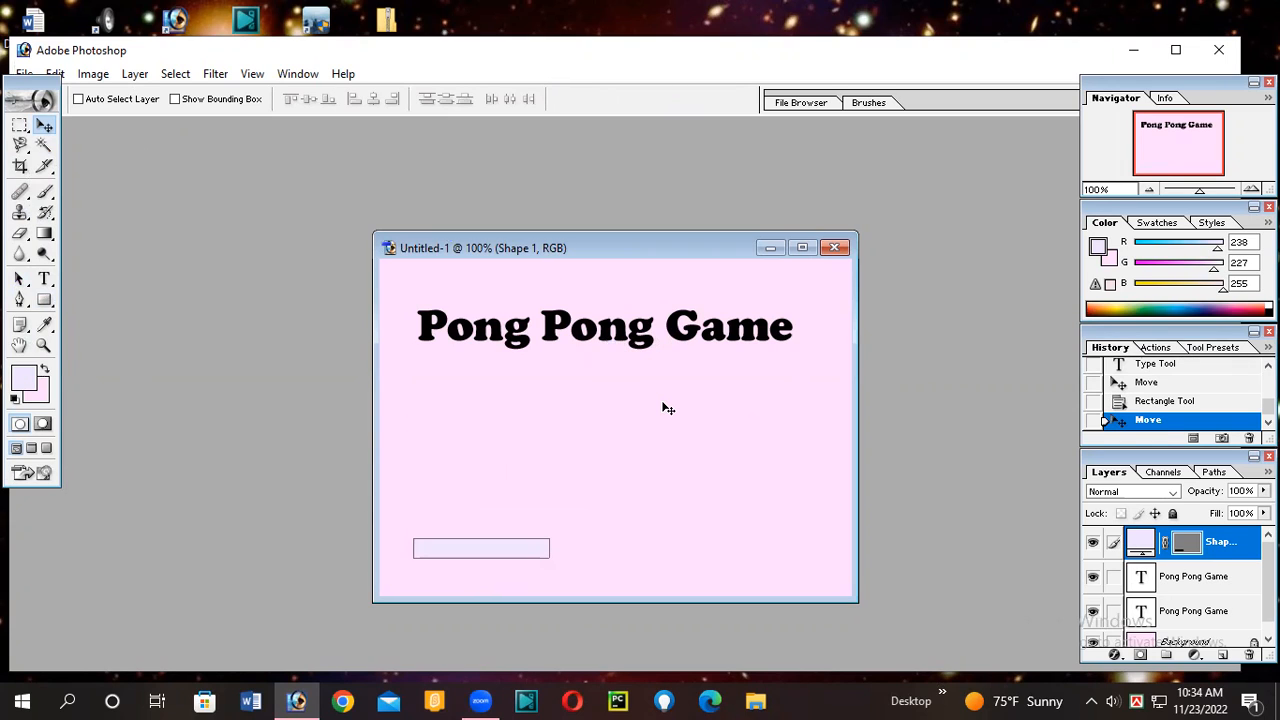
pyautogui.click(44, 300)
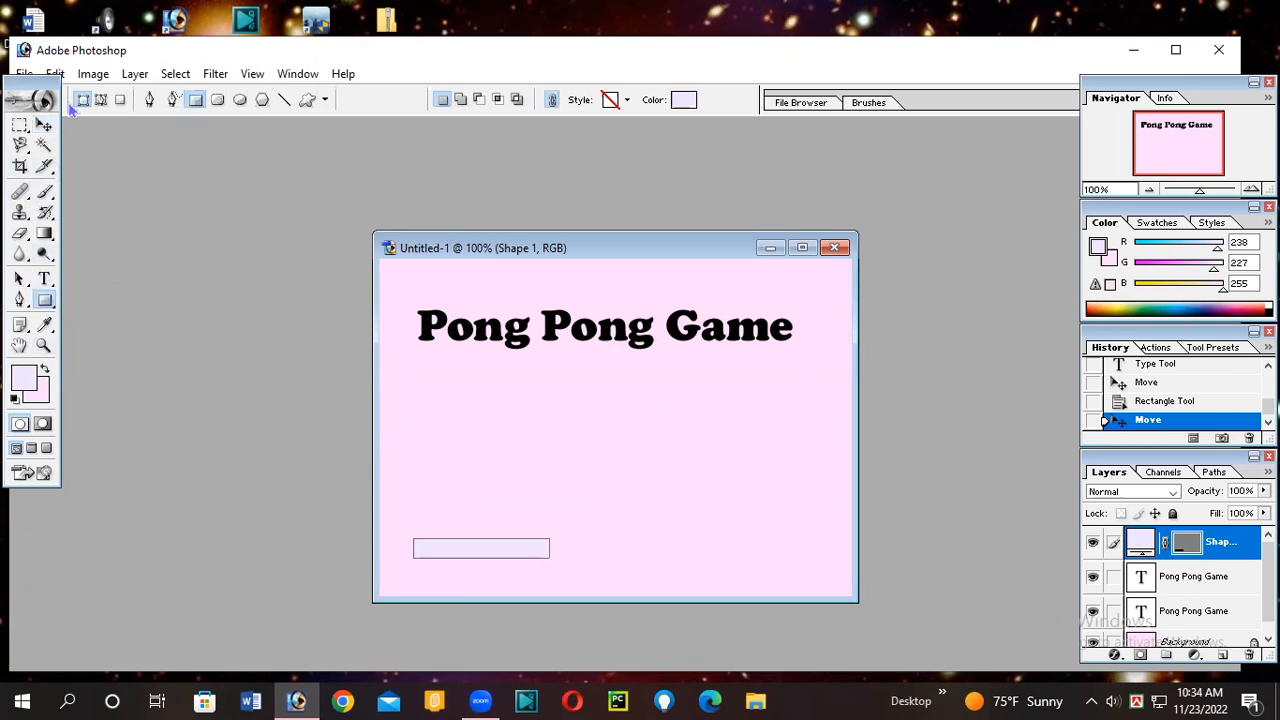
pyautogui.click(43, 124)
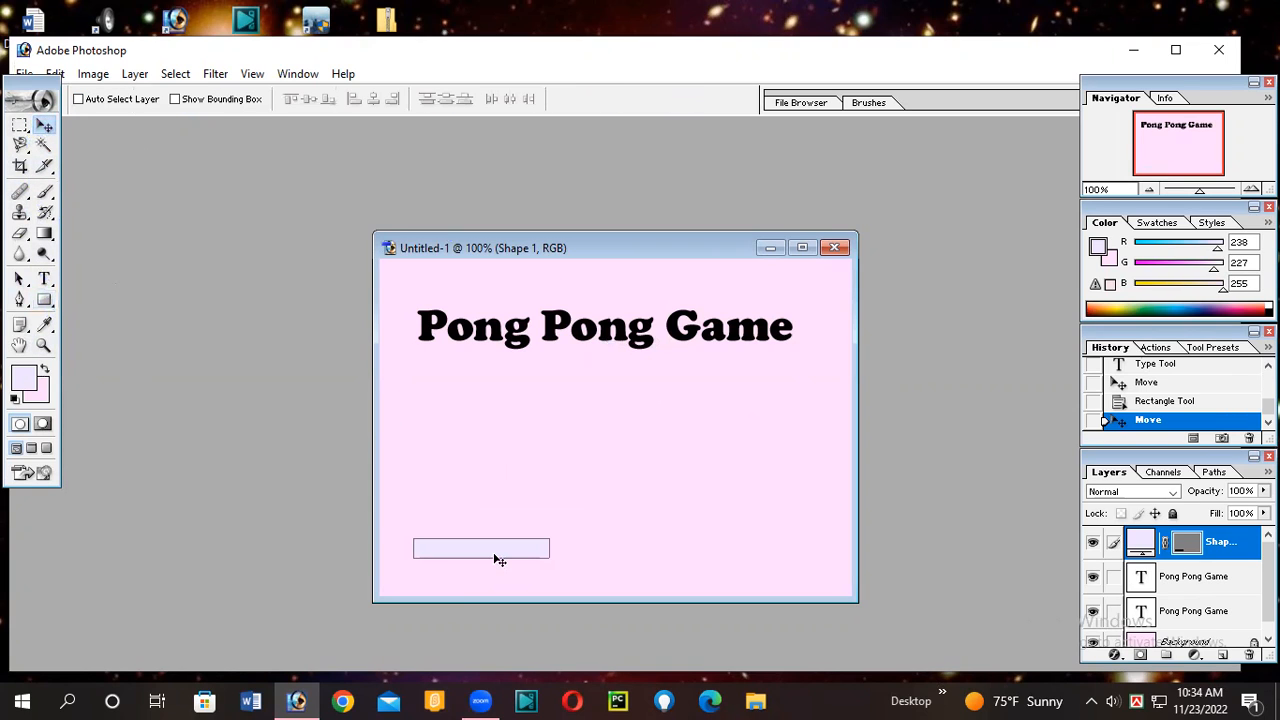
pyautogui.moveTo(505, 549); pyautogui.dragTo(498, 593)
# - Set the foreground colour to dark navy 14042E and draw a small ellipse just above the rectangle
pyautogui.click(44, 304)
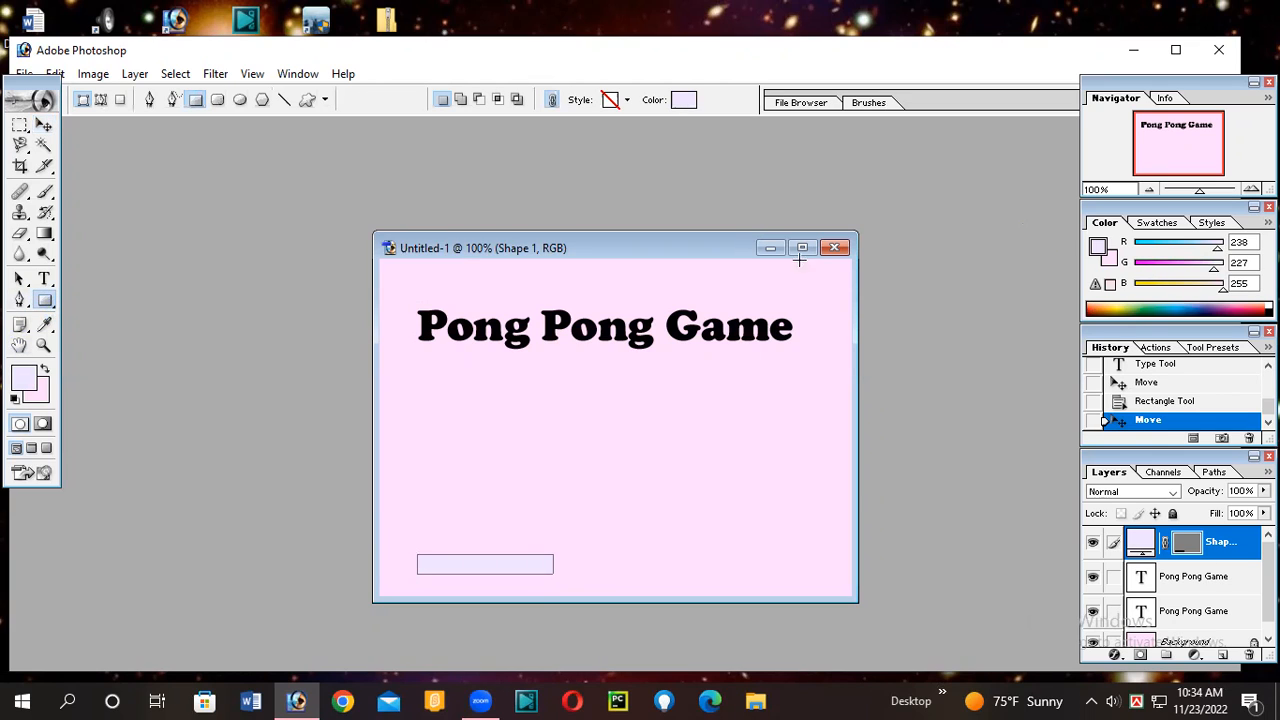
pyautogui.click(248, 101)
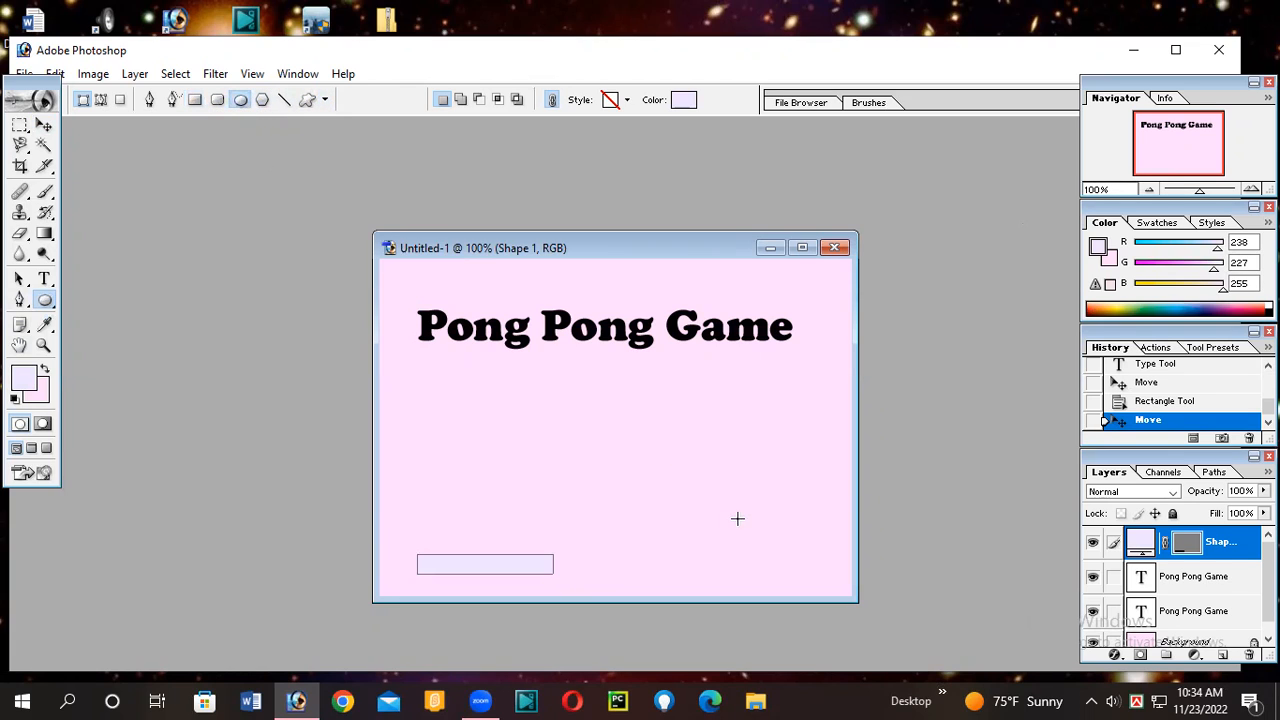
pyautogui.click(1098, 244)
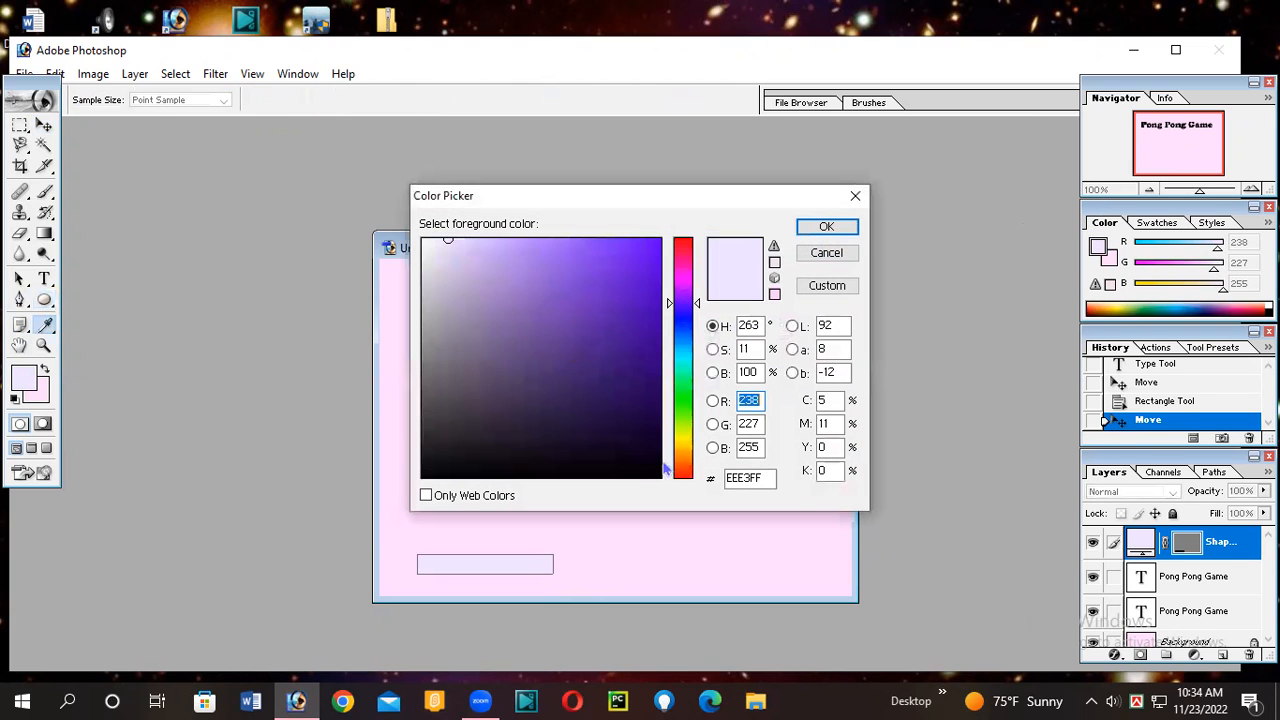
pyautogui.click(640, 434)
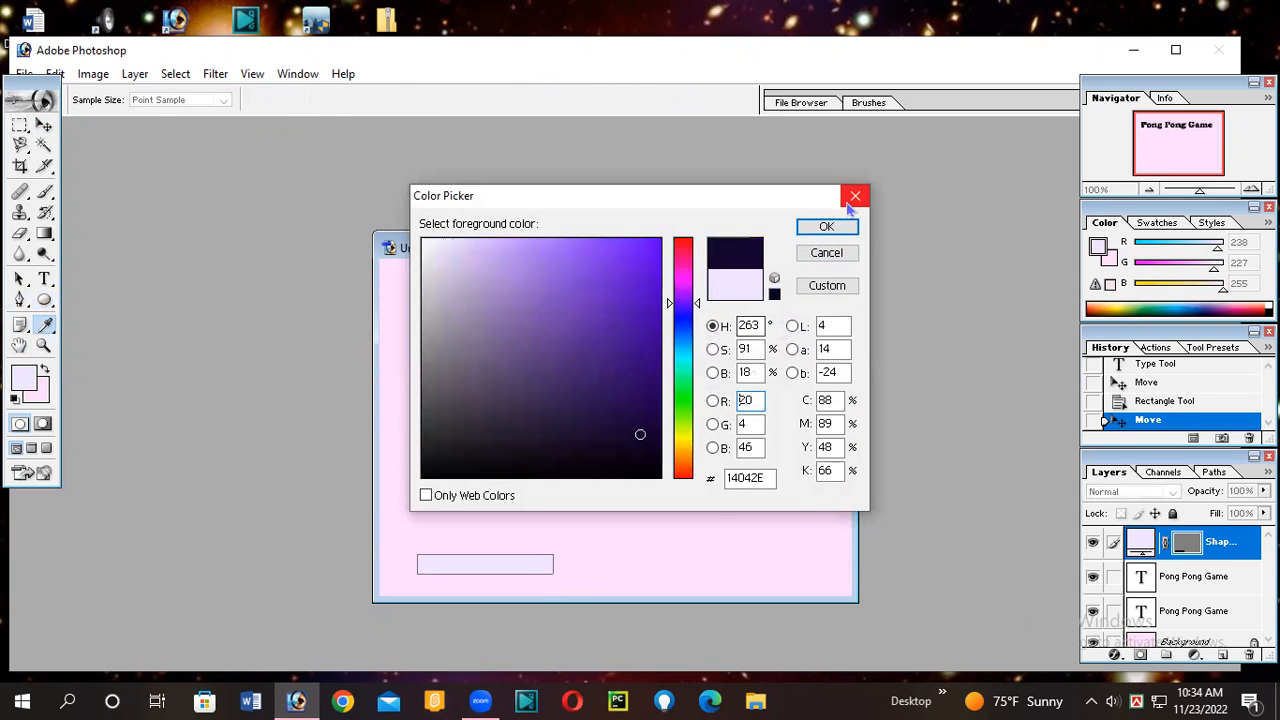
pyautogui.click(826, 226)
pyautogui.moveTo(495, 494); pyautogui.dragTo(542, 533)
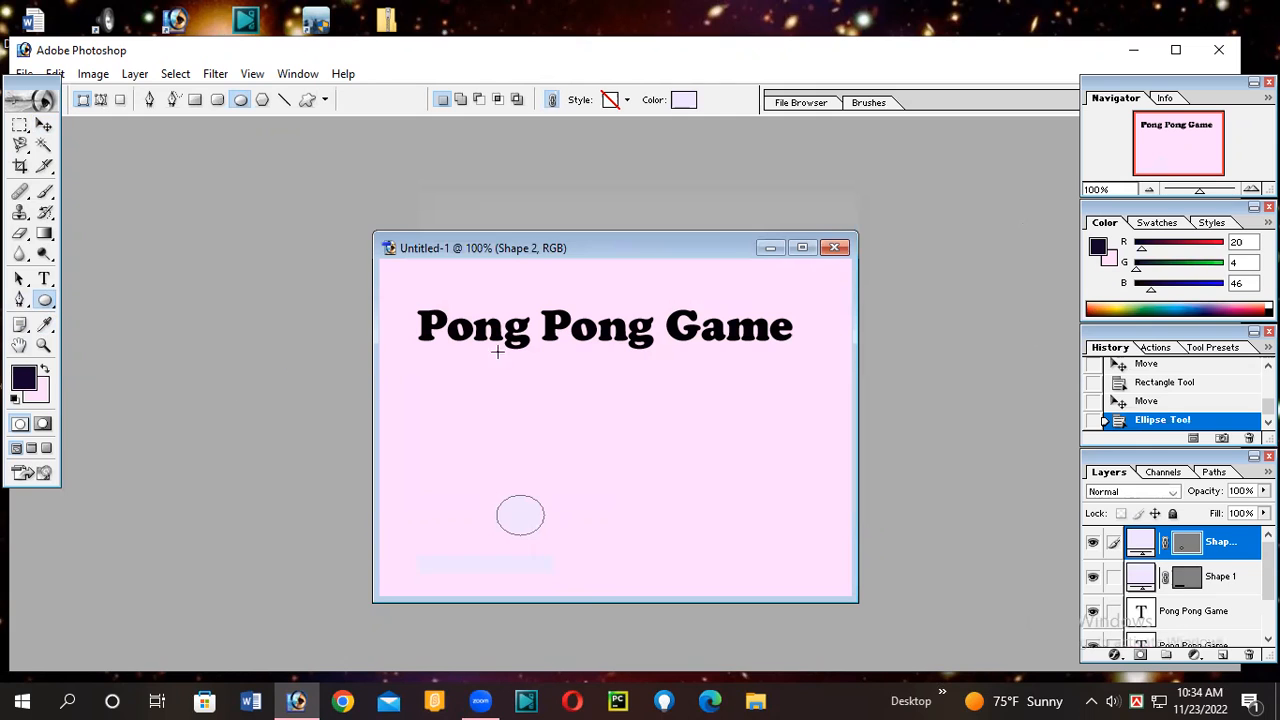
# - Set the foreground colour to black and try drawing a larger ellipse to the right of the small one
pyautogui.click(1098, 246)
pyautogui.moveTo(644, 437); pyautogui.dragTo(662, 478)
pyautogui.click(830, 226)
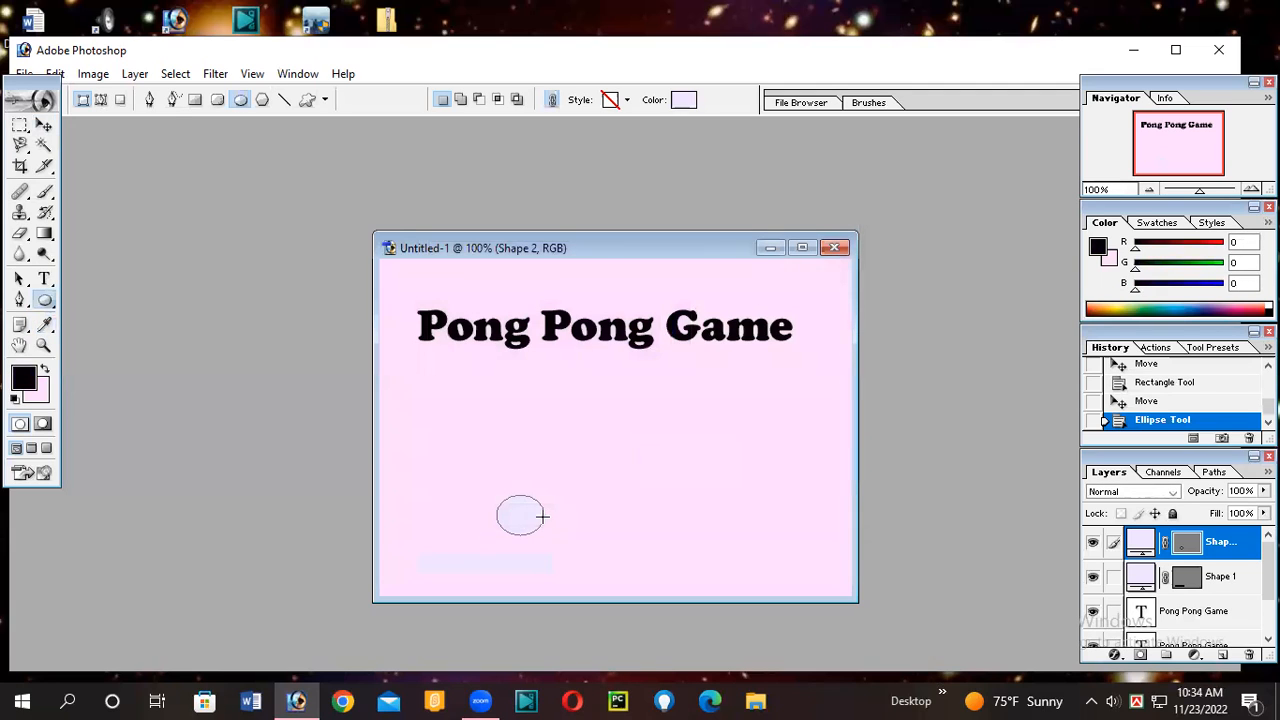
pyautogui.moveTo(552, 437); pyautogui.dragTo(659, 555)
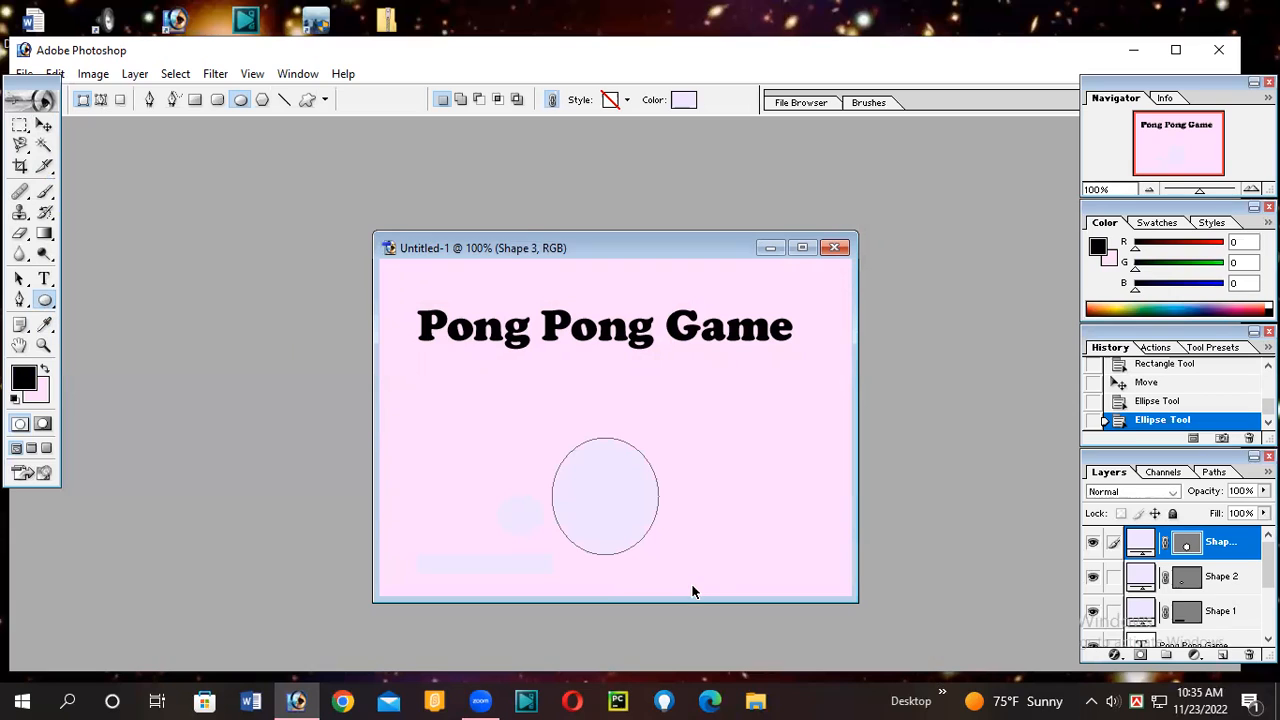
pyautogui.hotkey('ctrl', 'z')
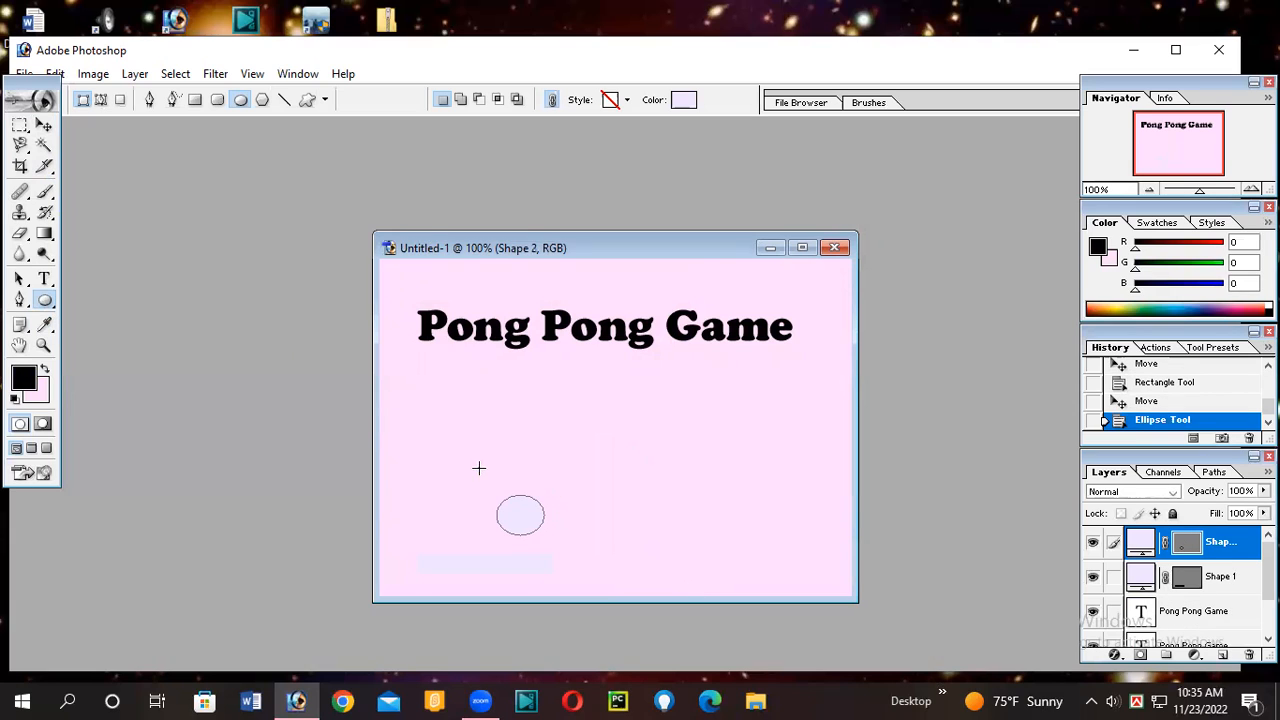
# - Move the small ellipse up to the area below the first word of the title
pyautogui.click(44, 124)
pyautogui.moveTo(518, 527); pyautogui.dragTo(558, 483)
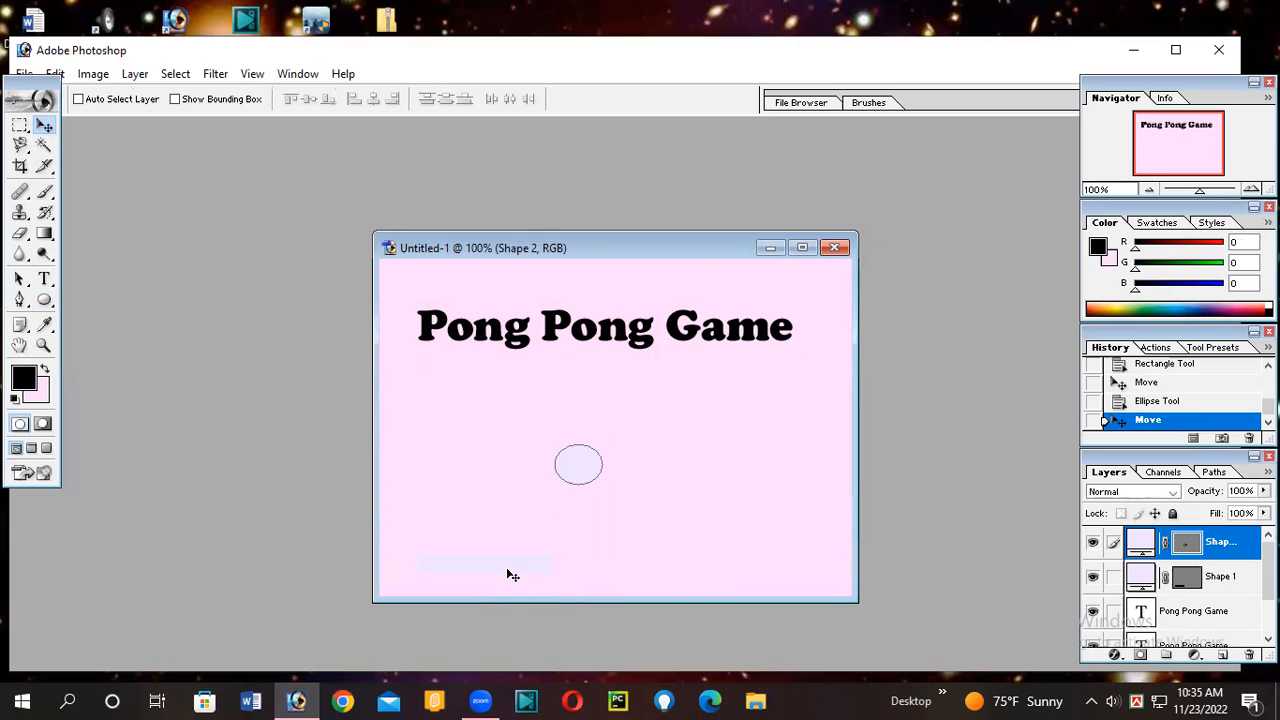
pyautogui.moveTo(514, 576); pyautogui.dragTo(435, 535)
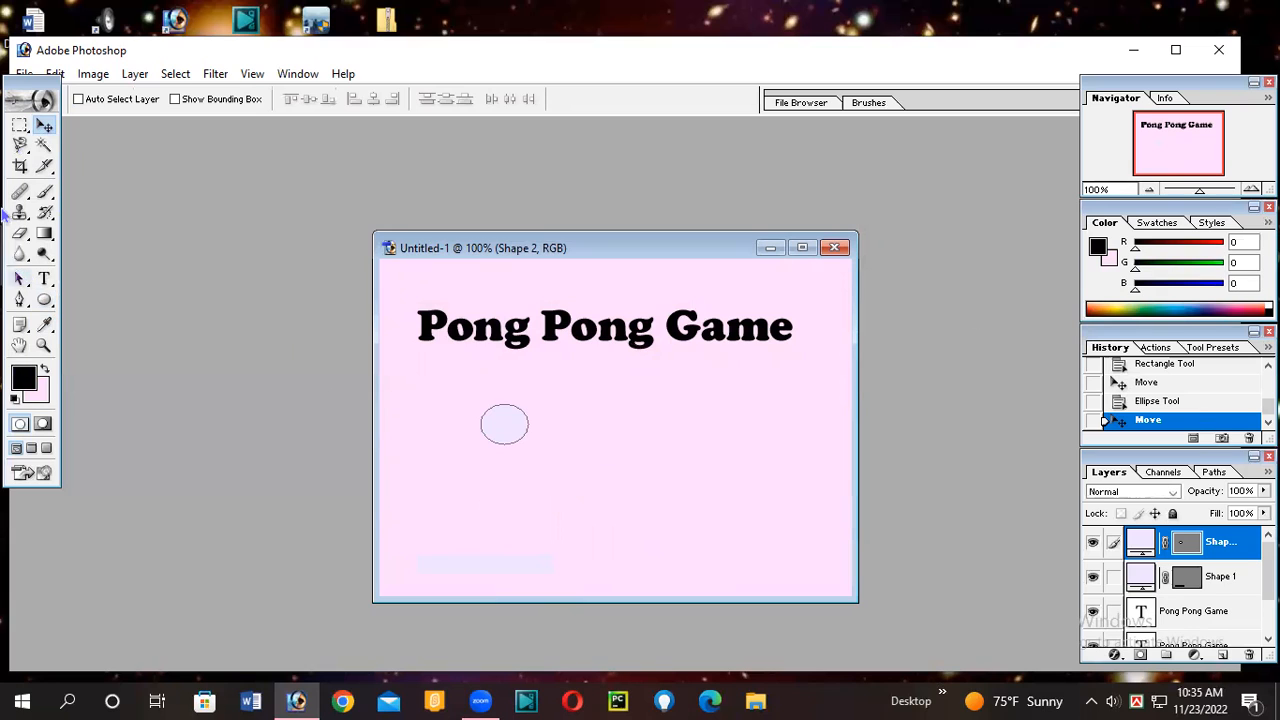
# - Choose the Brush tool and set the foreground colour to near-white, R 248, G 246, B 252
pyautogui.click(45, 192)
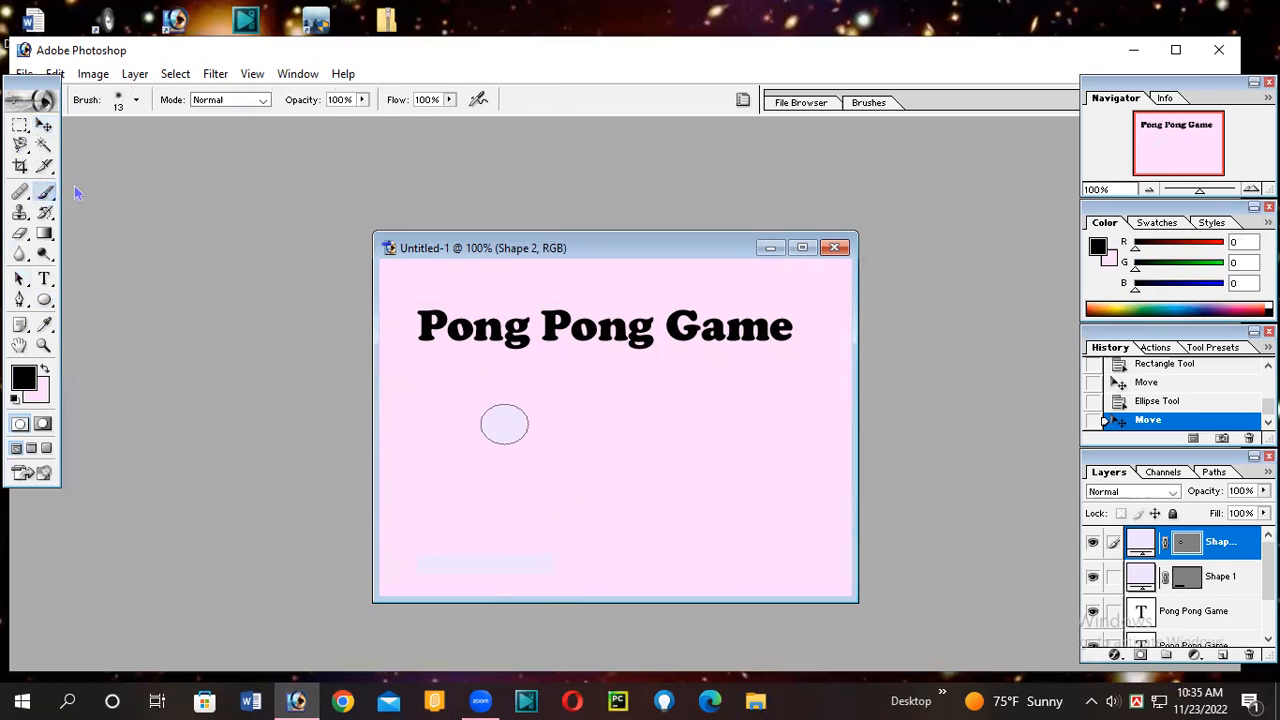
pyautogui.click(1098, 246)
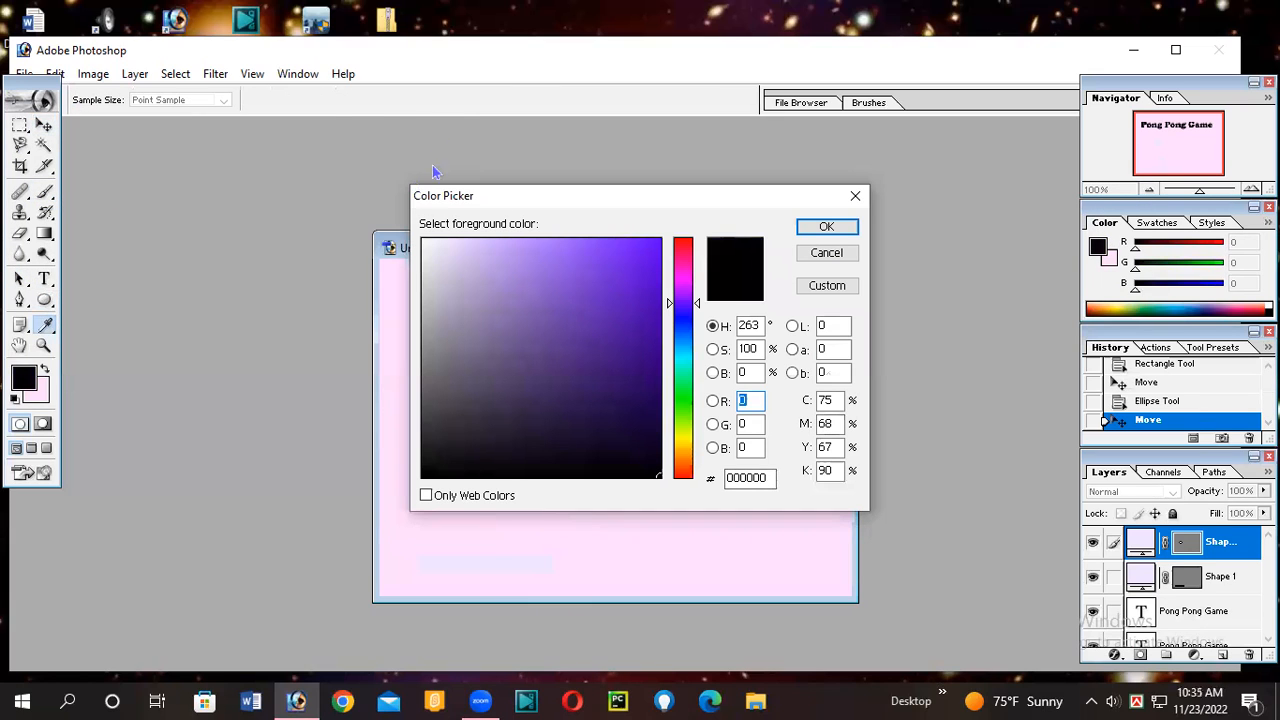
pyautogui.click(426, 242)
pyautogui.click(826, 226)
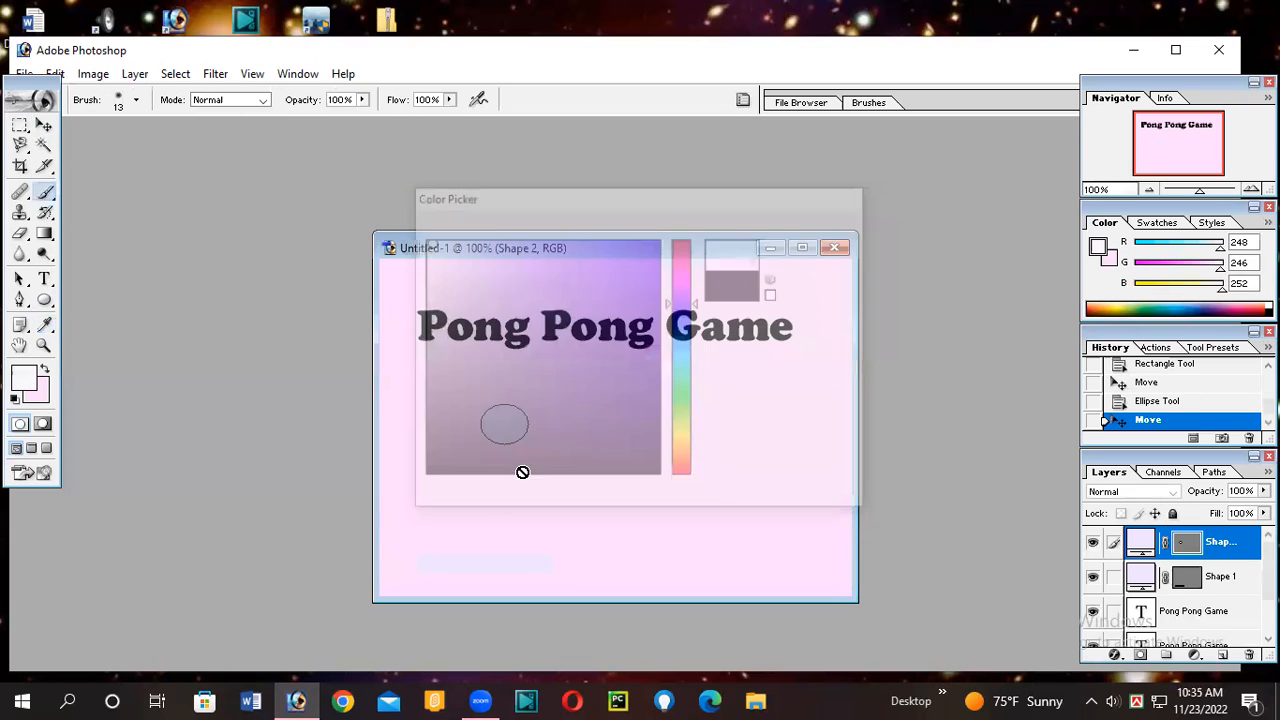
# - Try painting with the brush at the paddle rectangle, below the ball and in the empty area under the title
pyautogui.click(462, 554)
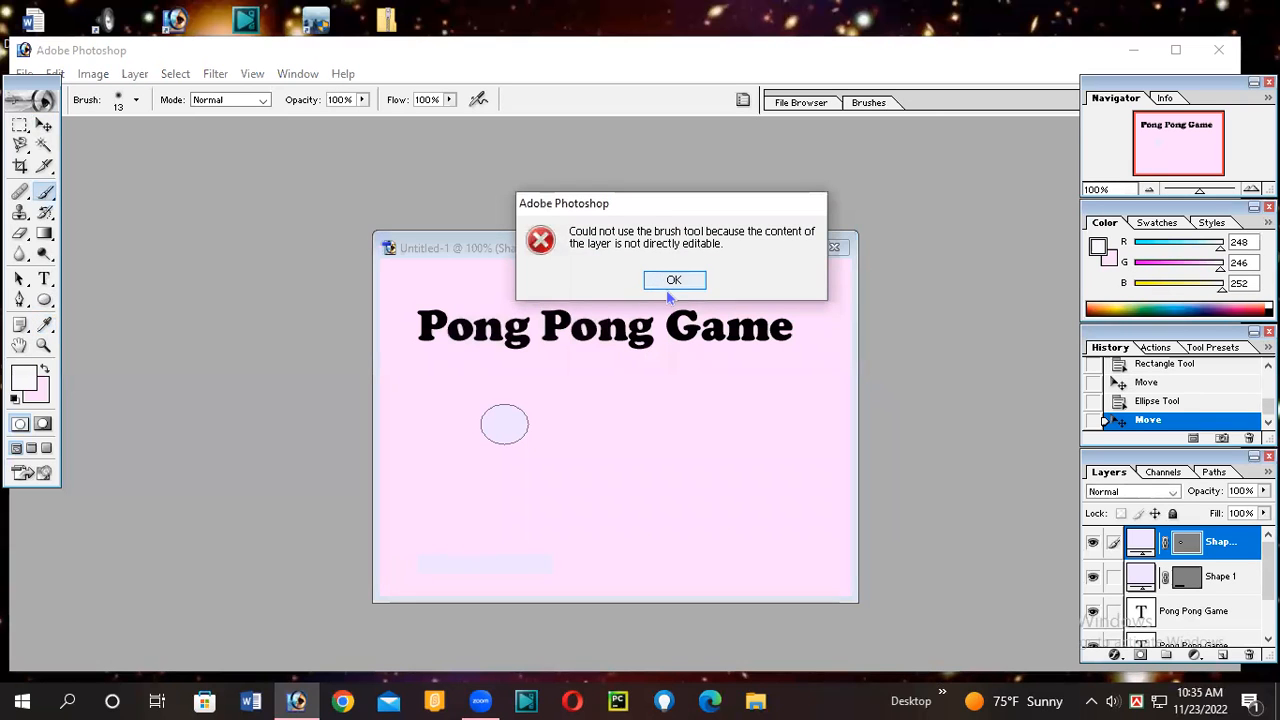
pyautogui.click(663, 280)
pyautogui.click(495, 521)
pyautogui.click(668, 280)
pyautogui.click(706, 372)
pyautogui.click(663, 278)
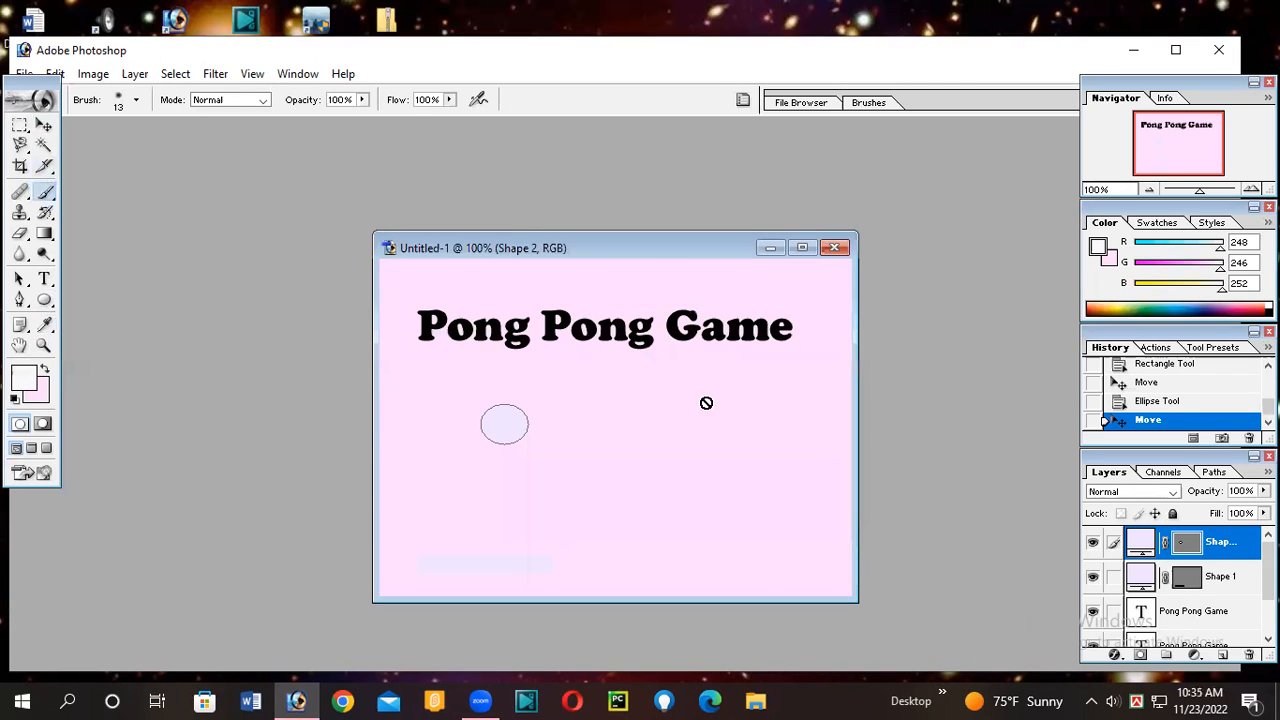
# - Save the design to the Desktop as Untitled-1 in Photoshop format with layers, and close Photoshop
pyautogui.click(801, 248)
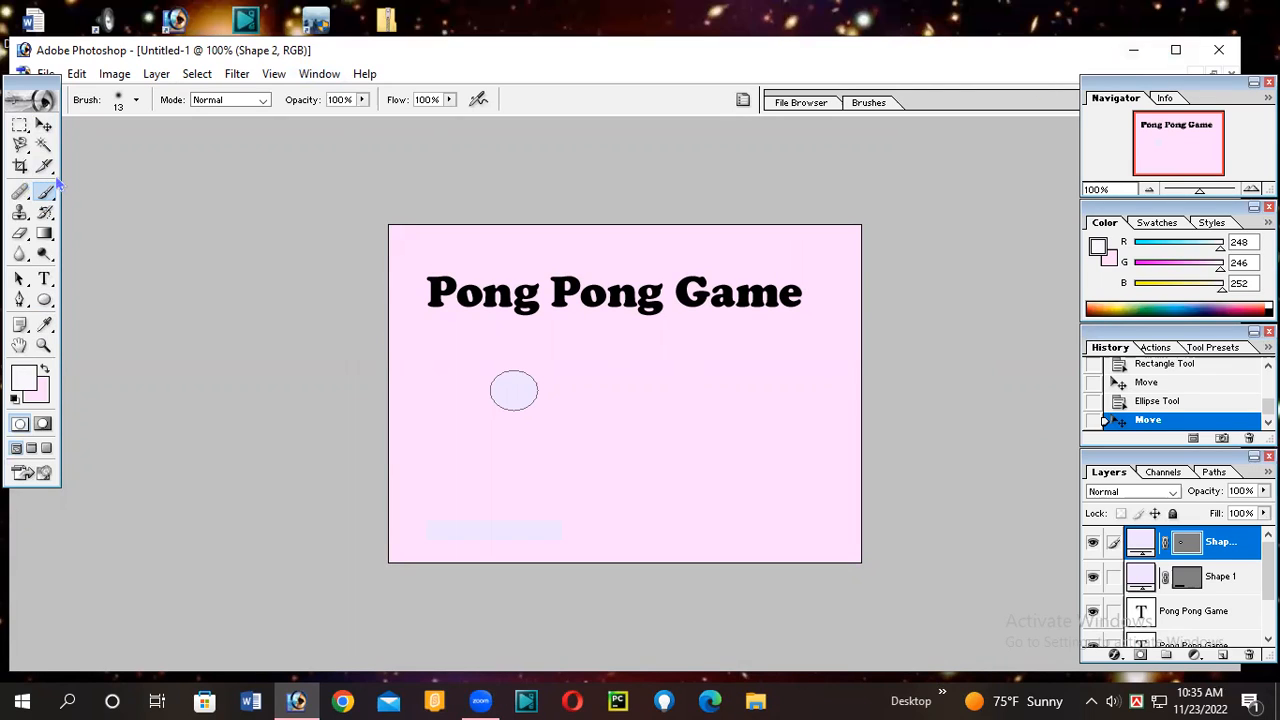
pyautogui.click(1176, 49)
pyautogui.click(36, 30)
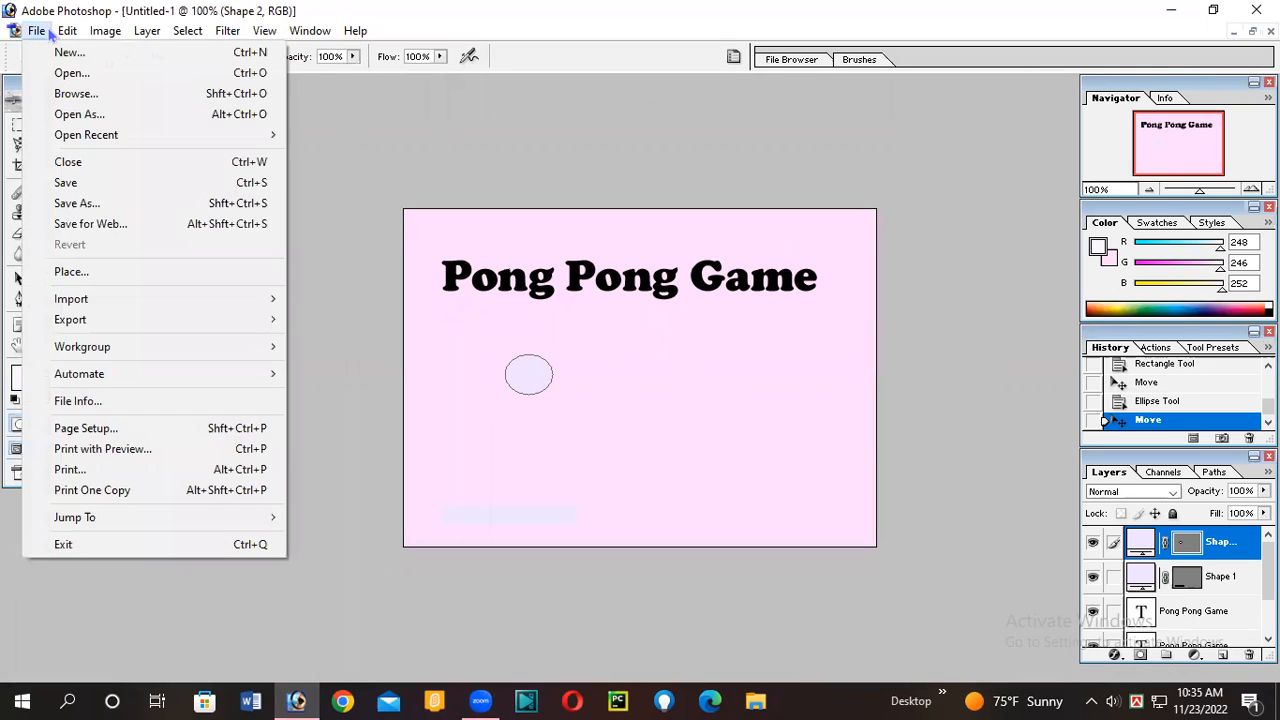
pyautogui.moveTo(14, 30)
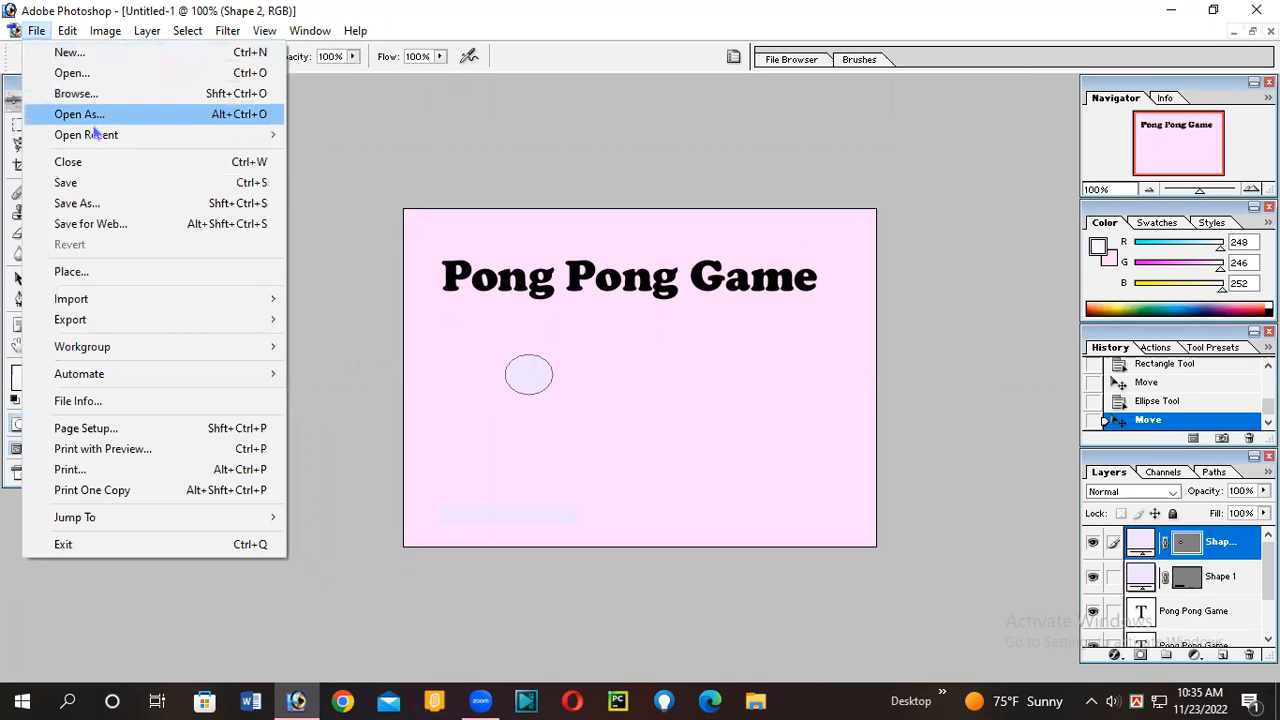
pyautogui.click(100, 204)
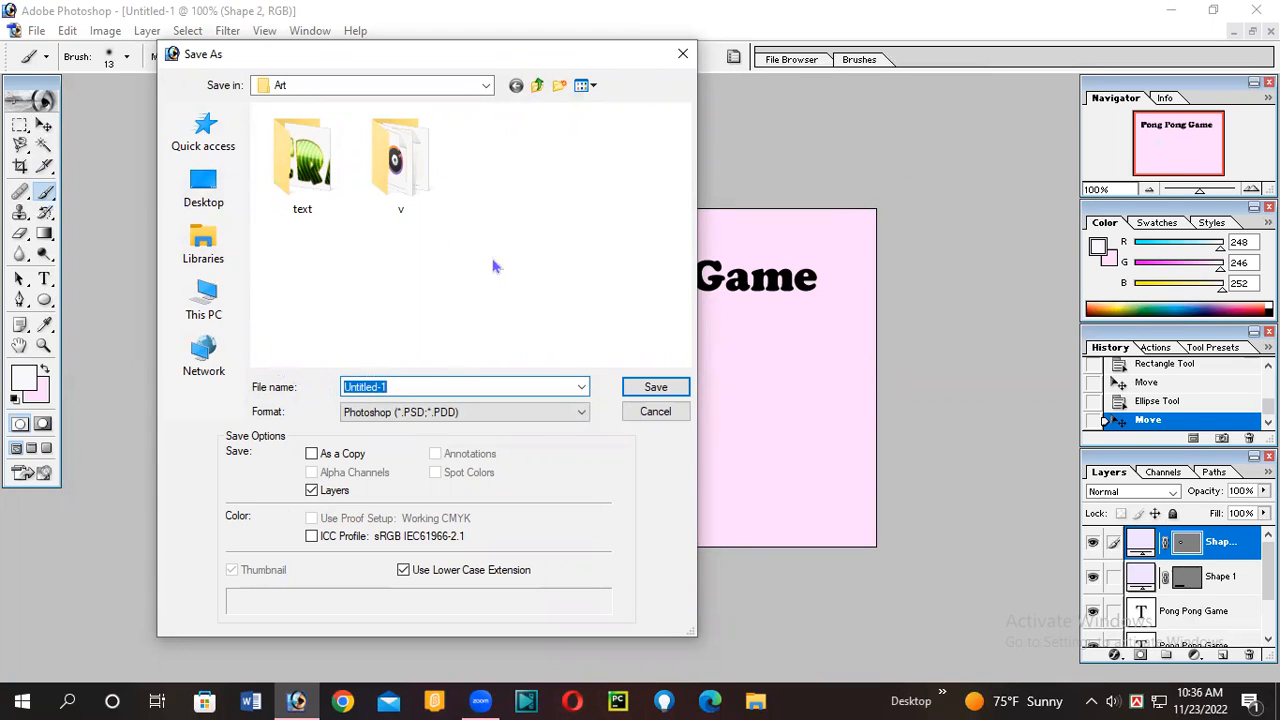
pyautogui.click(205, 190)
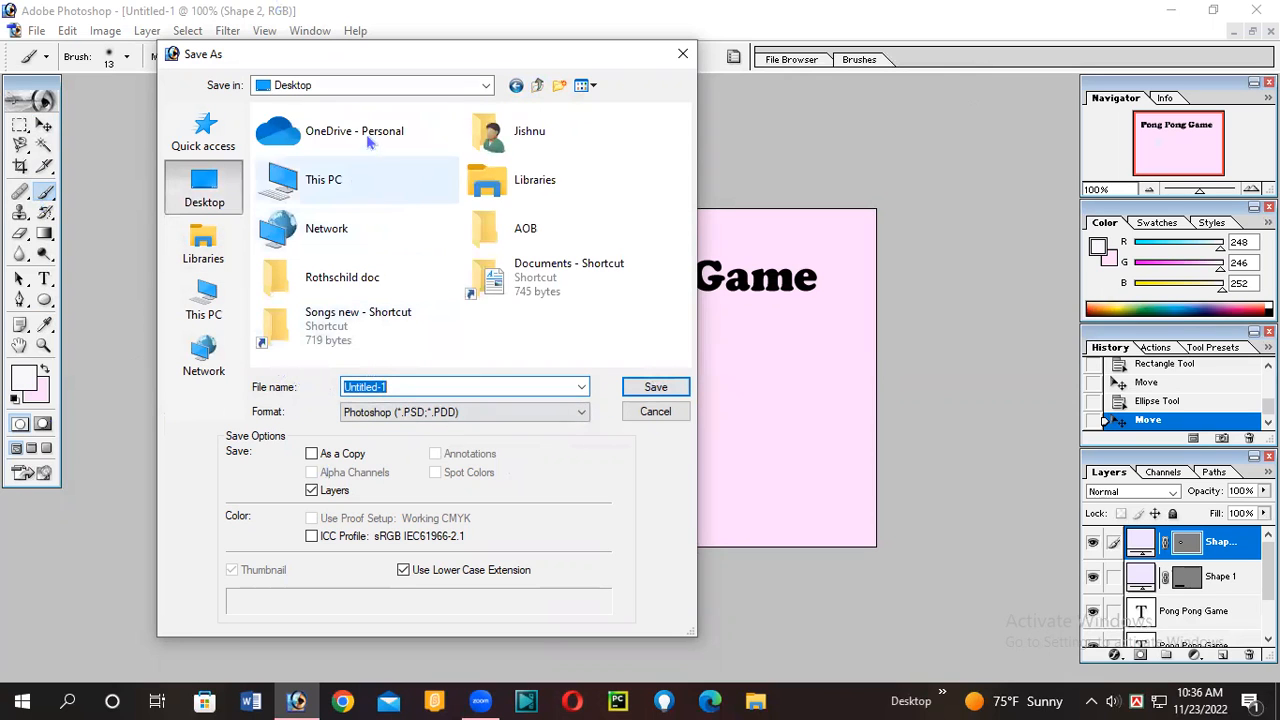
pyautogui.click(630, 388)
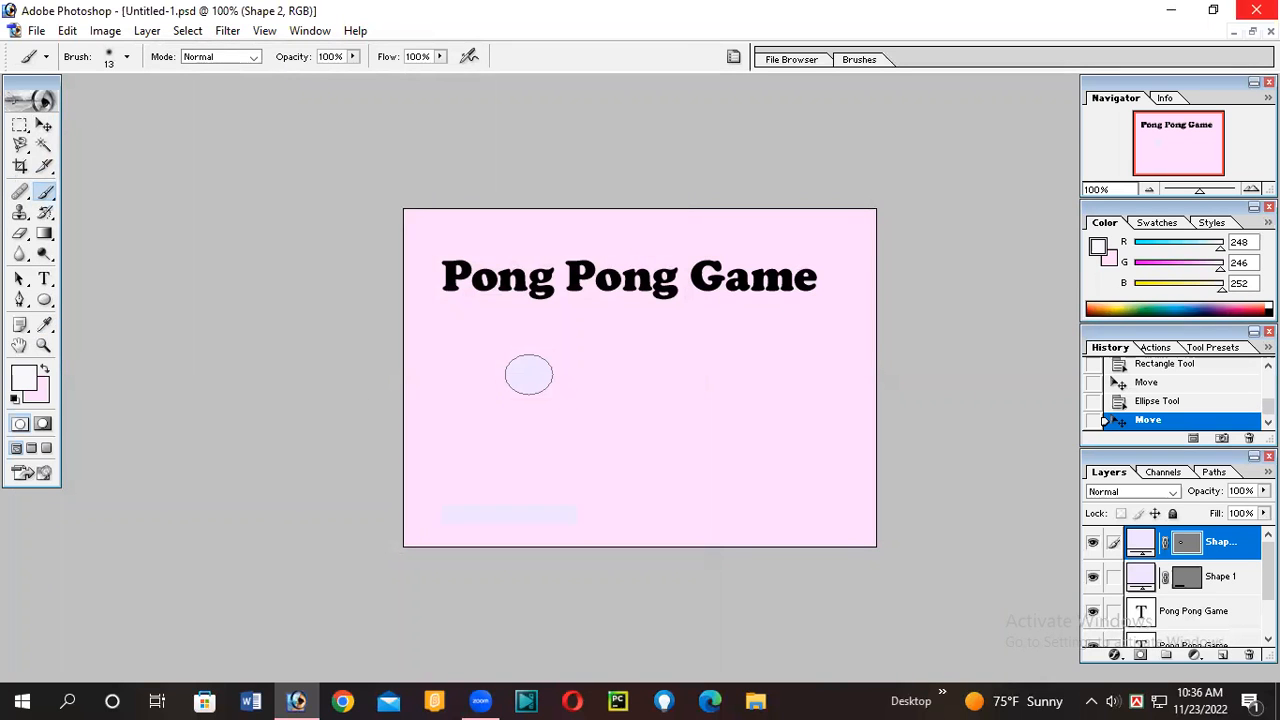
pyautogui.click(1256, 9)
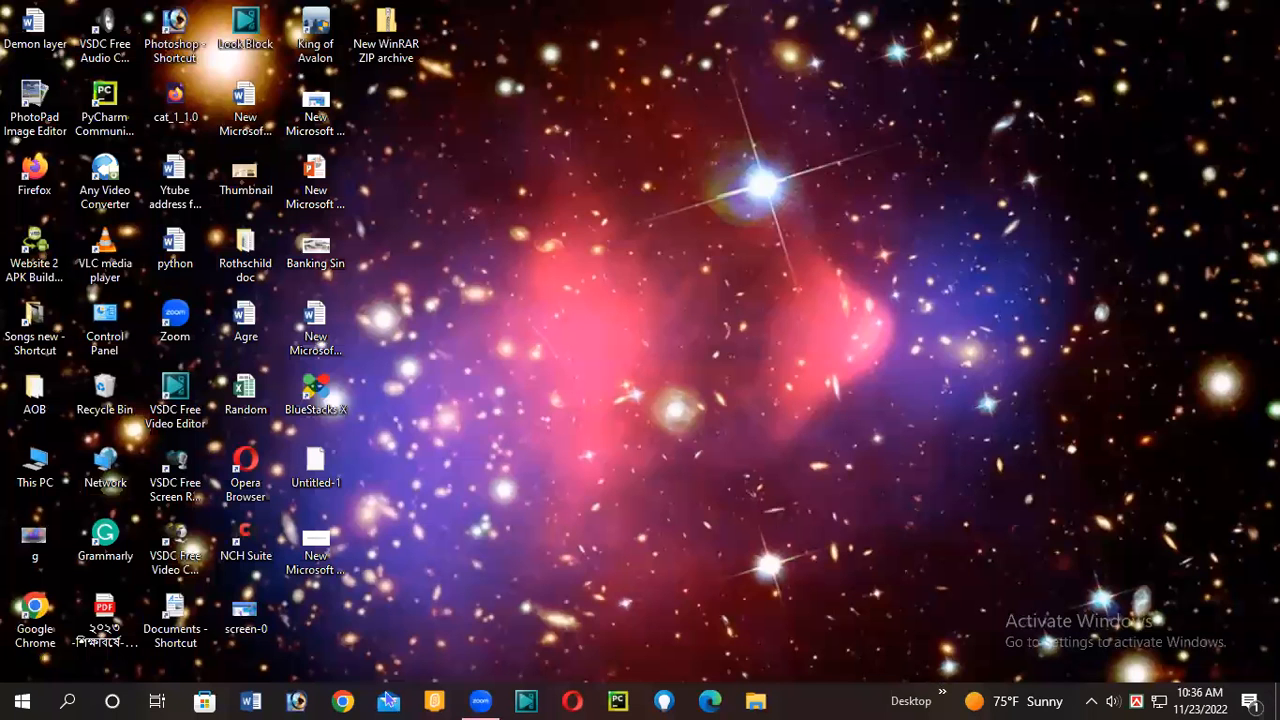
# - Switch to Chrome and open scratch.mit.edu
pyautogui.click(345, 702)
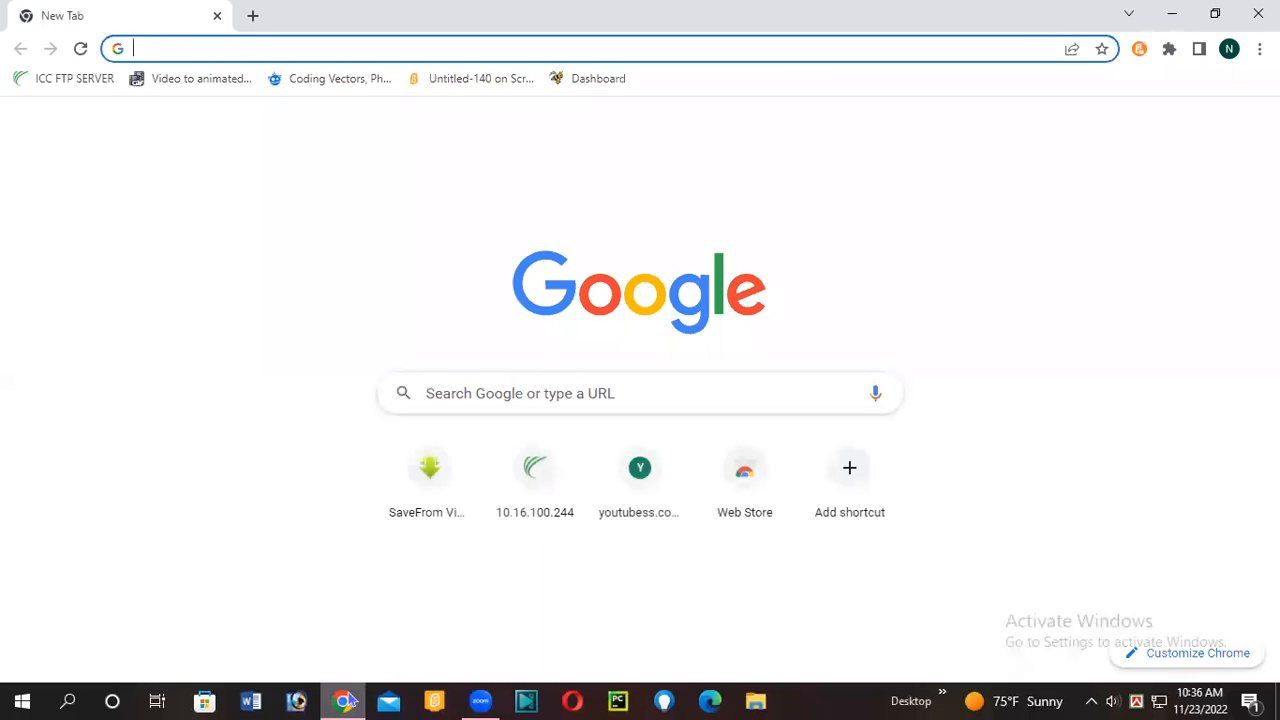
pyautogui.write('scratch.mit.edu')
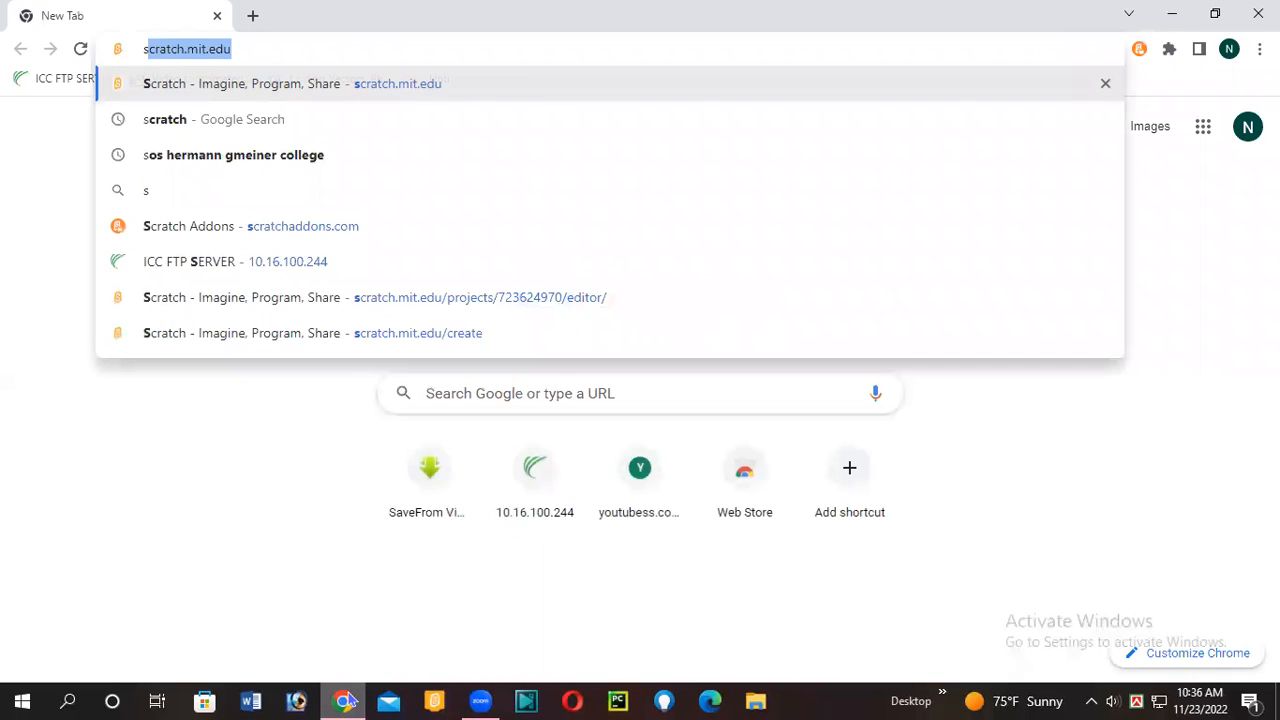
pyautogui.press('Return')
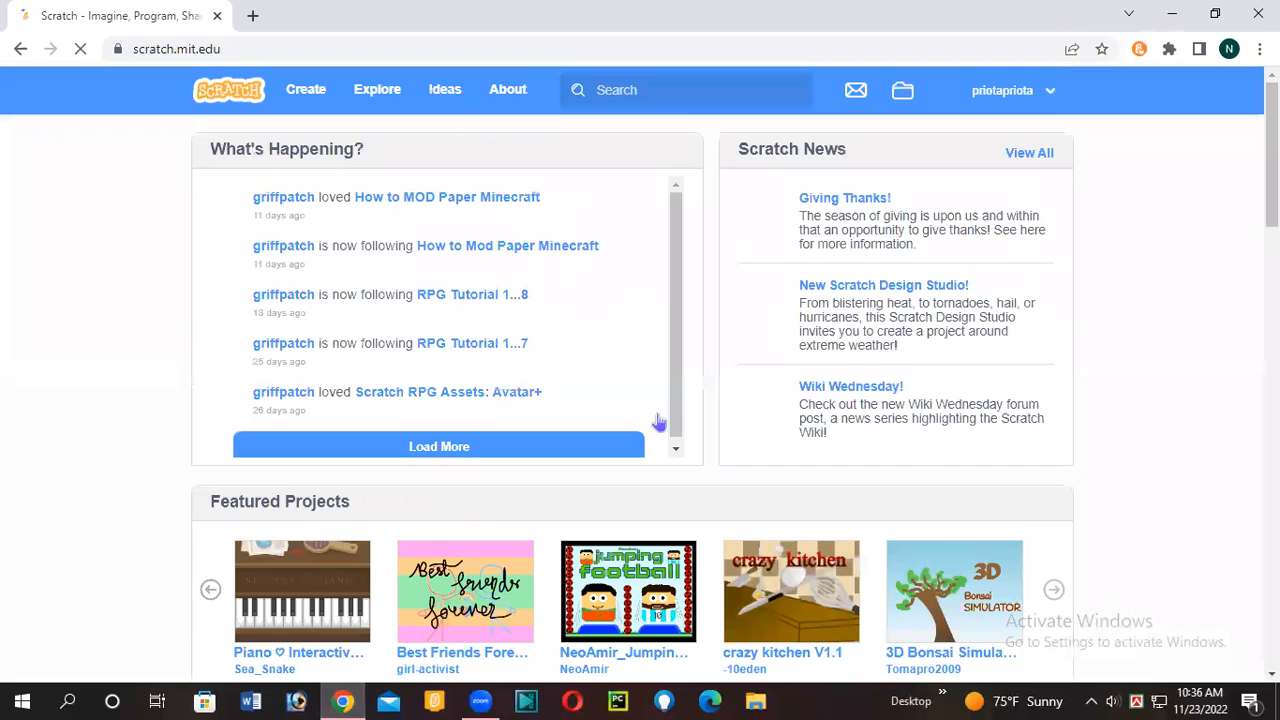
# - Create a new Scratch project and delete the default cat sprite
pyautogui.click(312, 92)
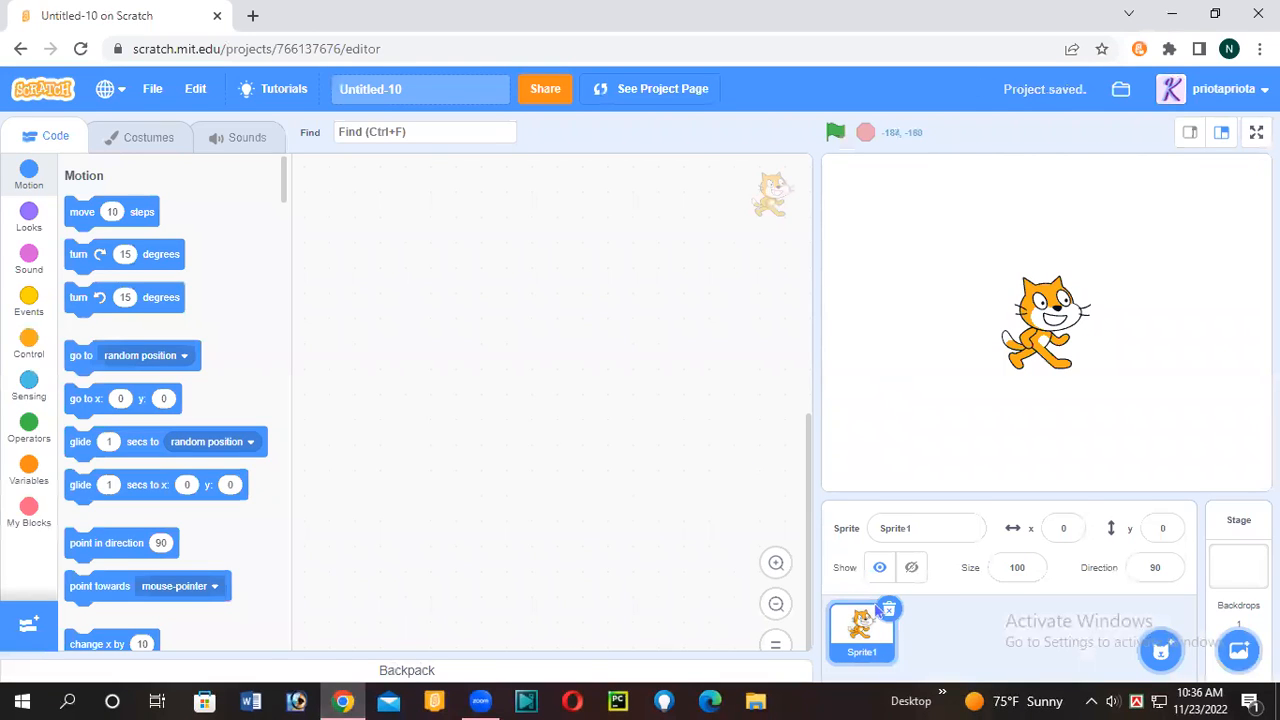
pyautogui.click(889, 609)
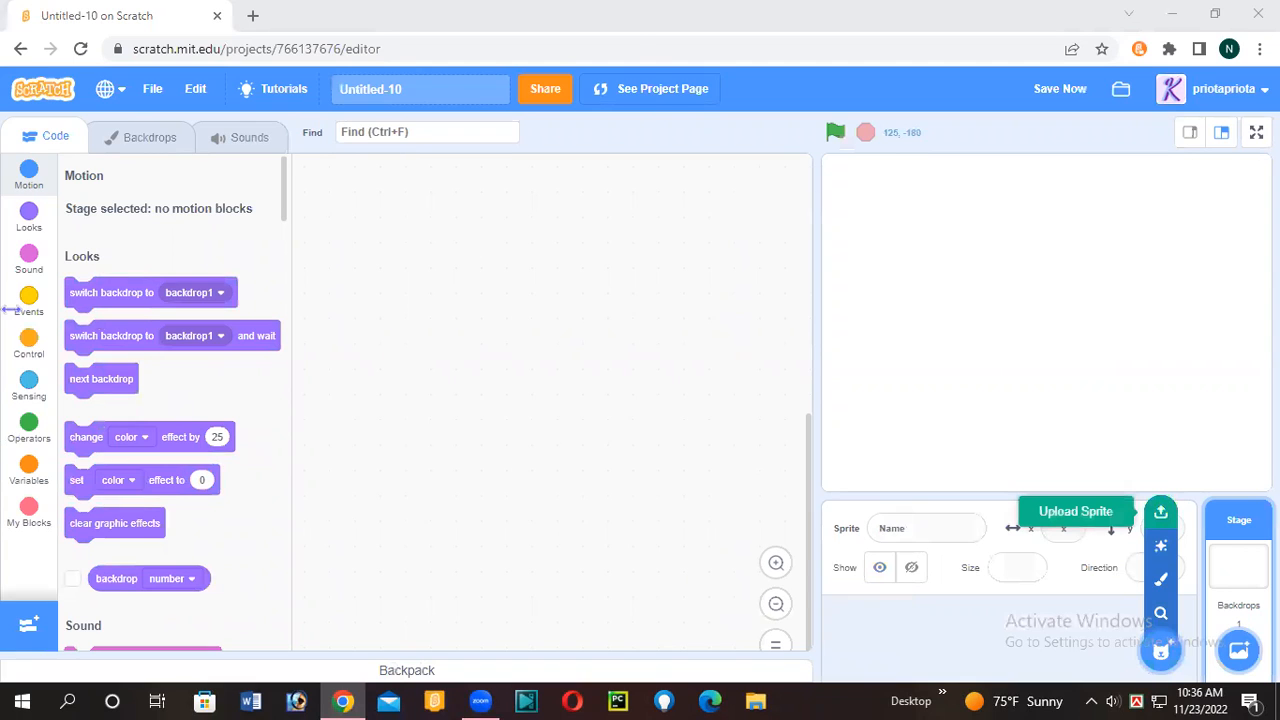
# - Upload the Thumbnail image from the Desktop as a sprite
pyautogui.click(1161, 511)
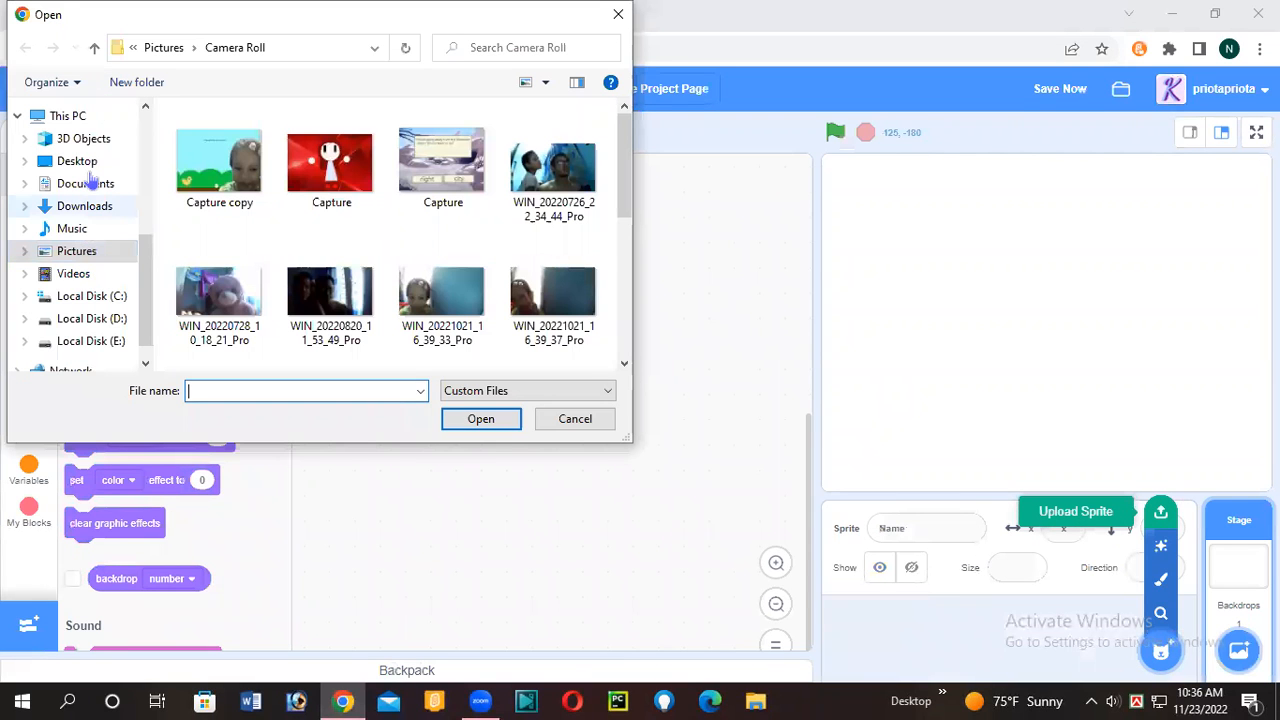
pyautogui.click(77, 161)
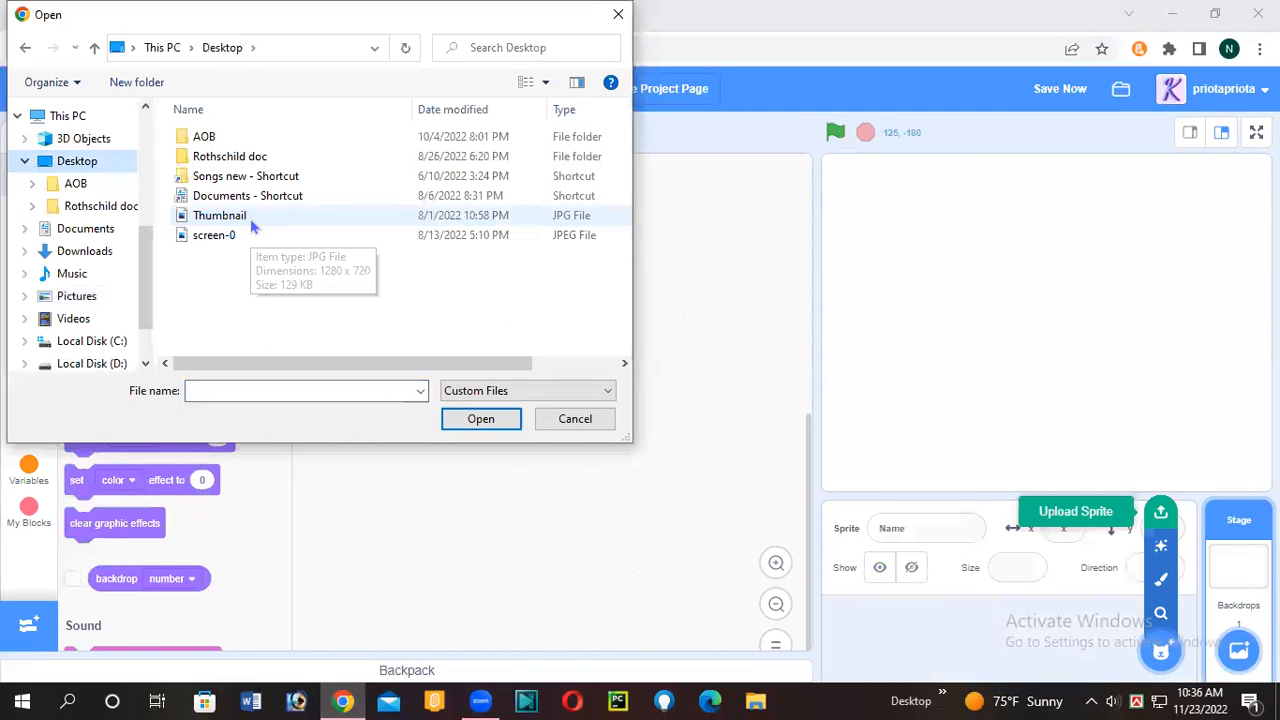
pyautogui.doubleClick(253, 222)
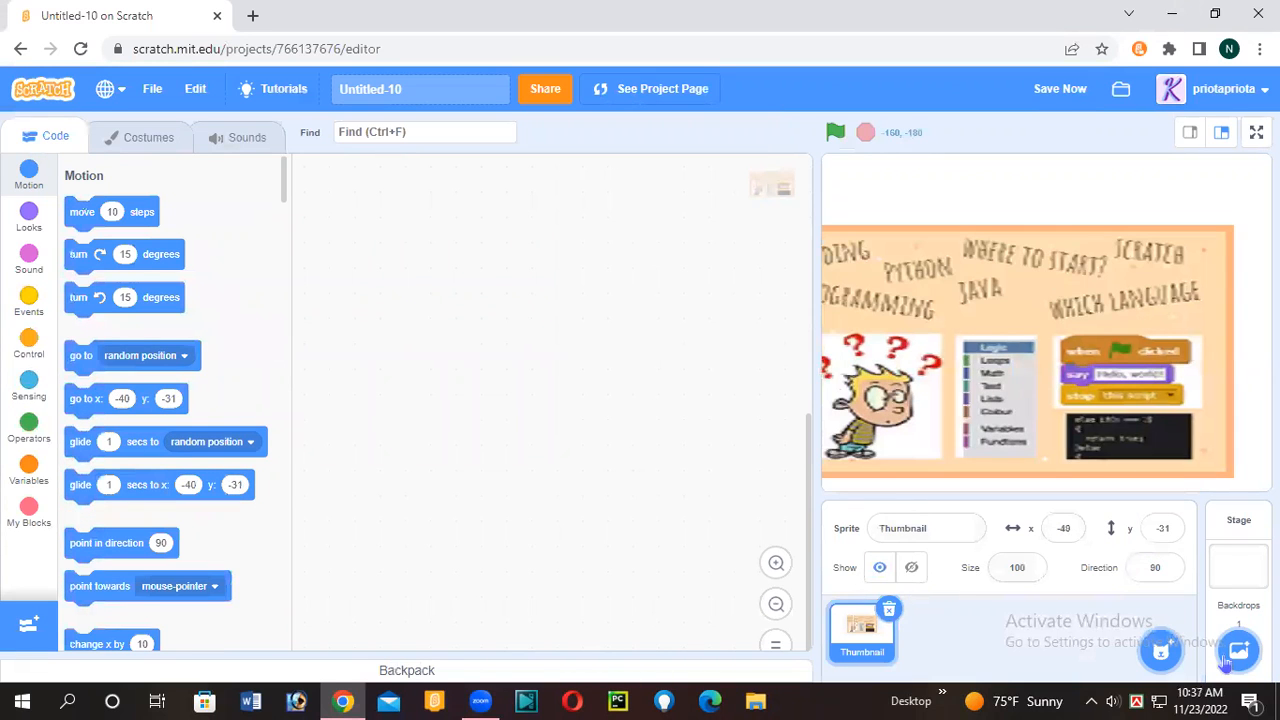
# - Replace the Thumbnail sprite with the screen-0 image uploaded from the Desktop, and delete that sprite as well
pyautogui.moveTo(1171, 659)
pyautogui.click(1160, 517)
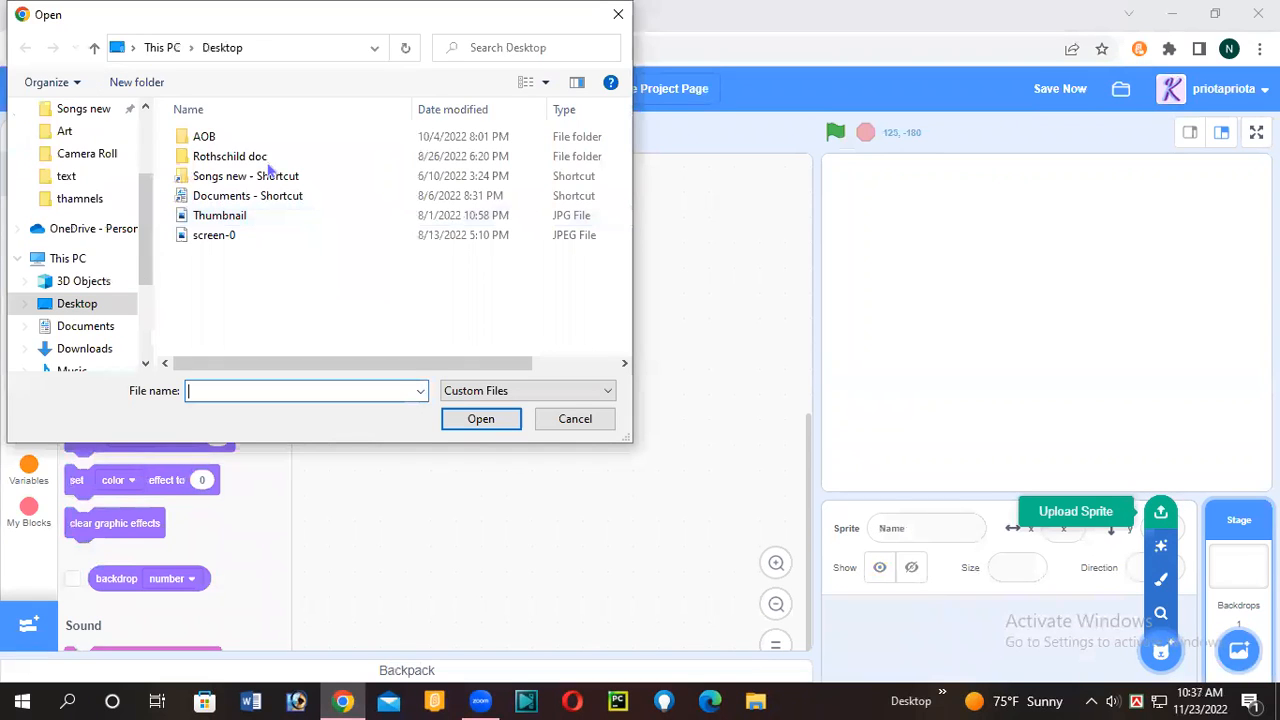
pyautogui.click(243, 236)
pyautogui.click(471, 418)
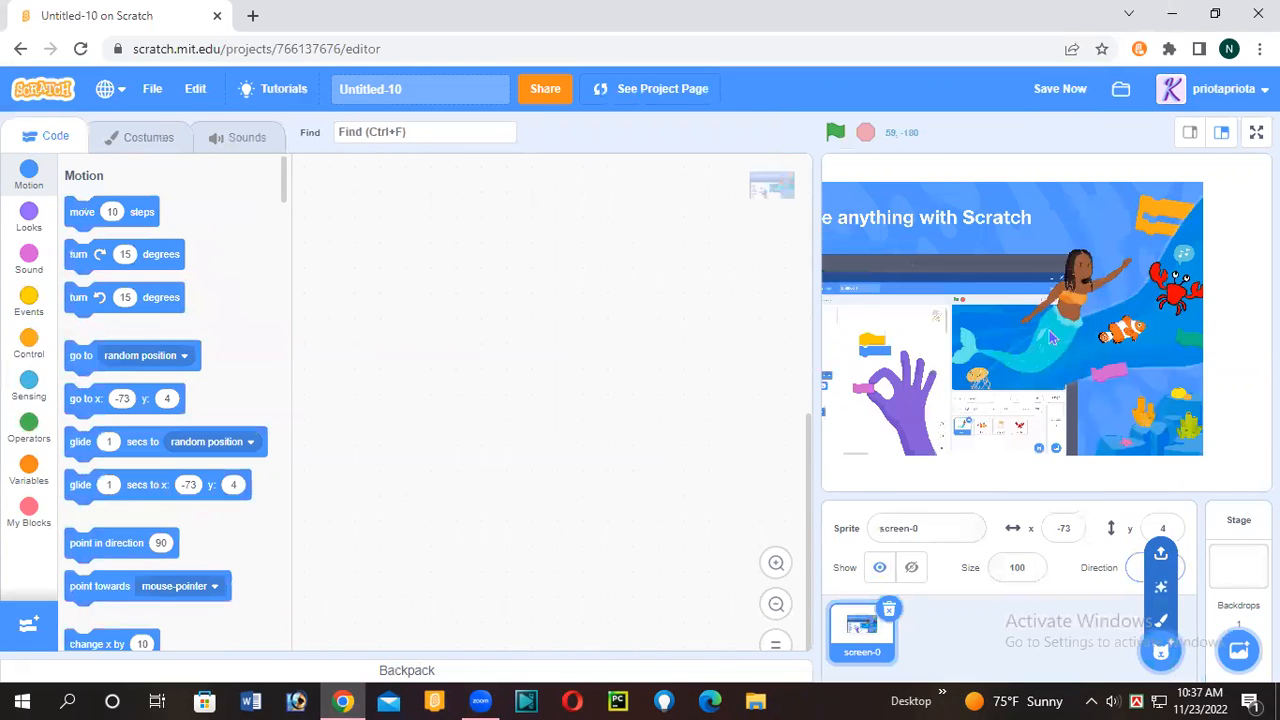
pyautogui.click(882, 608)
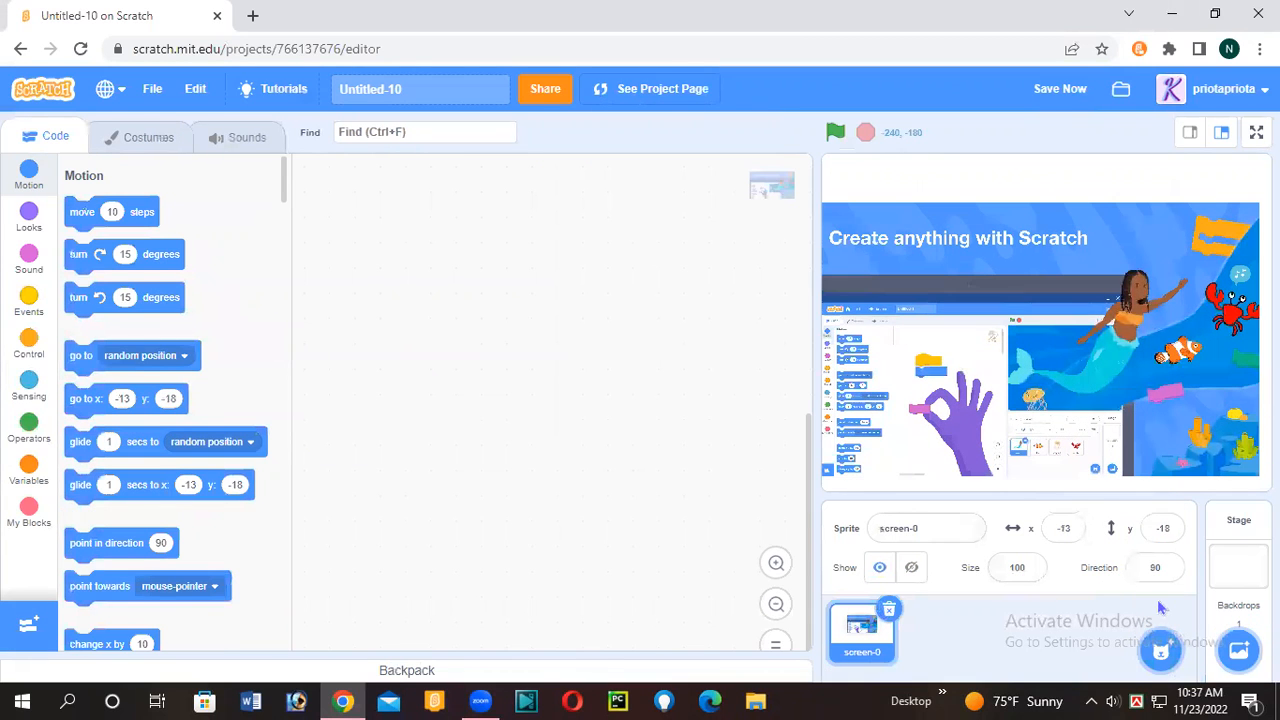
# - Start another sprite upload and look through the images in the Desktop's Rothschild doc folder
pyautogui.click(1160, 511)
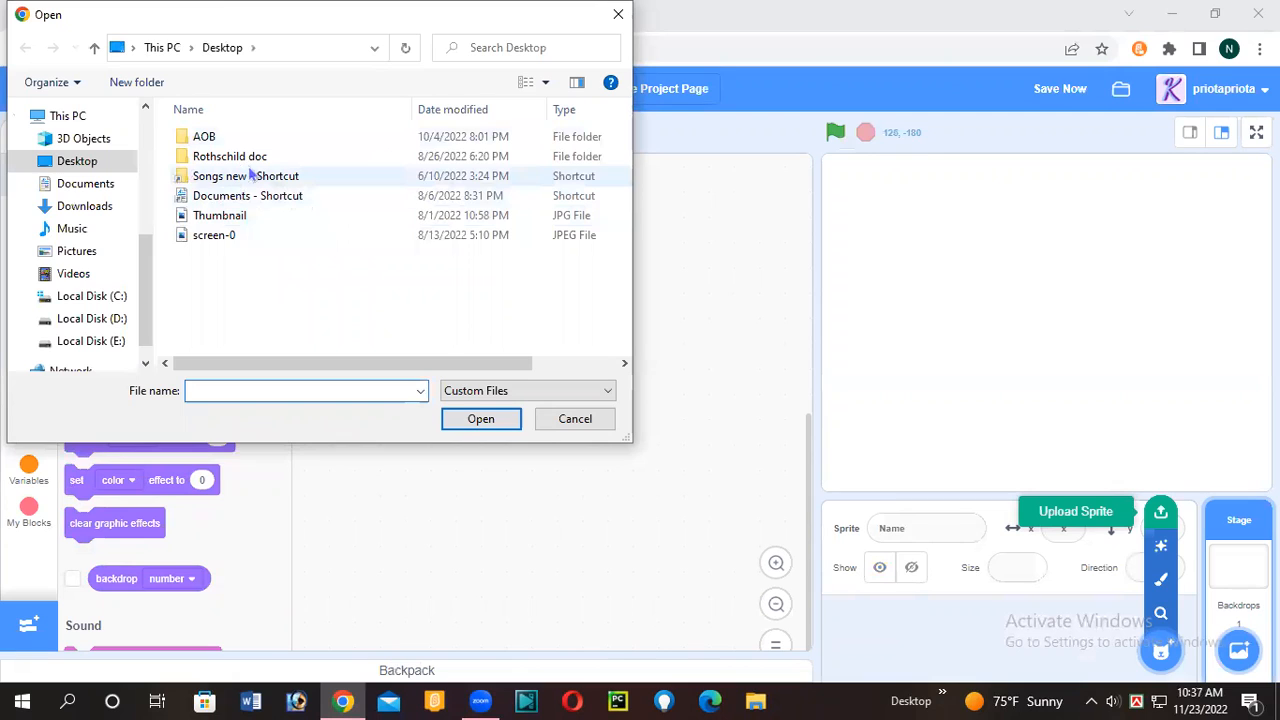
pyautogui.click(250, 163)
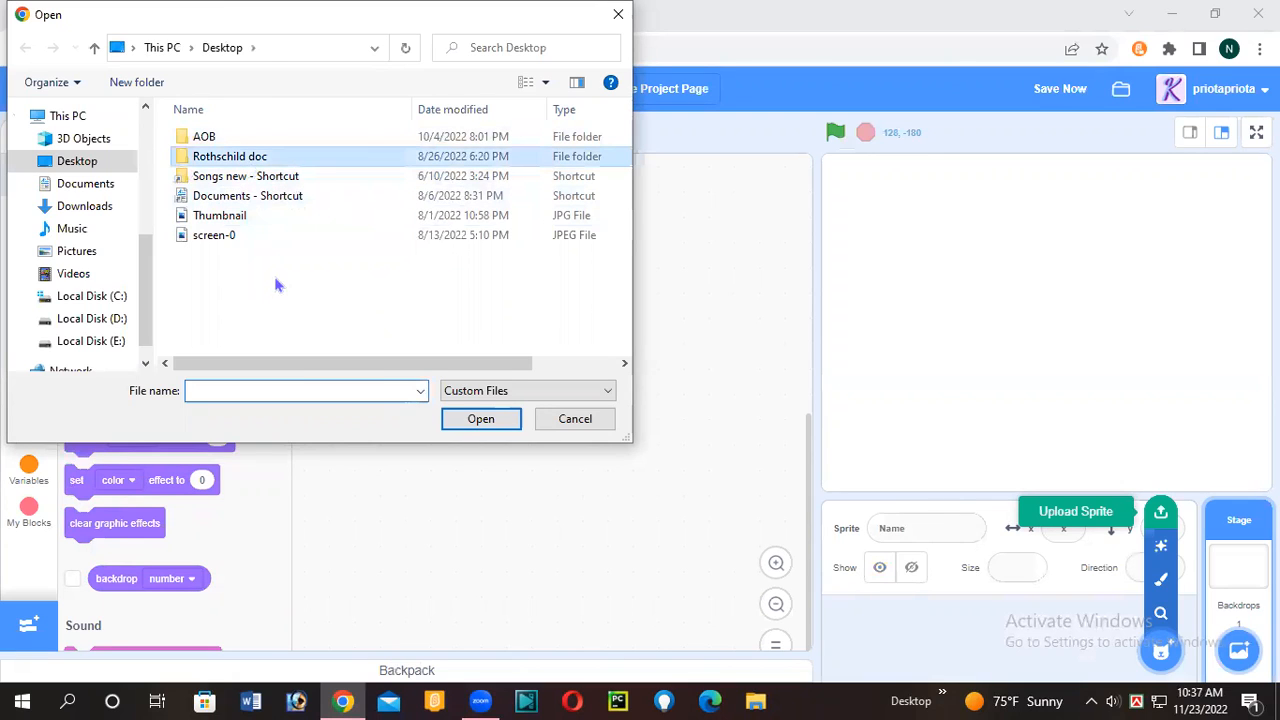
pyautogui.press('Return')
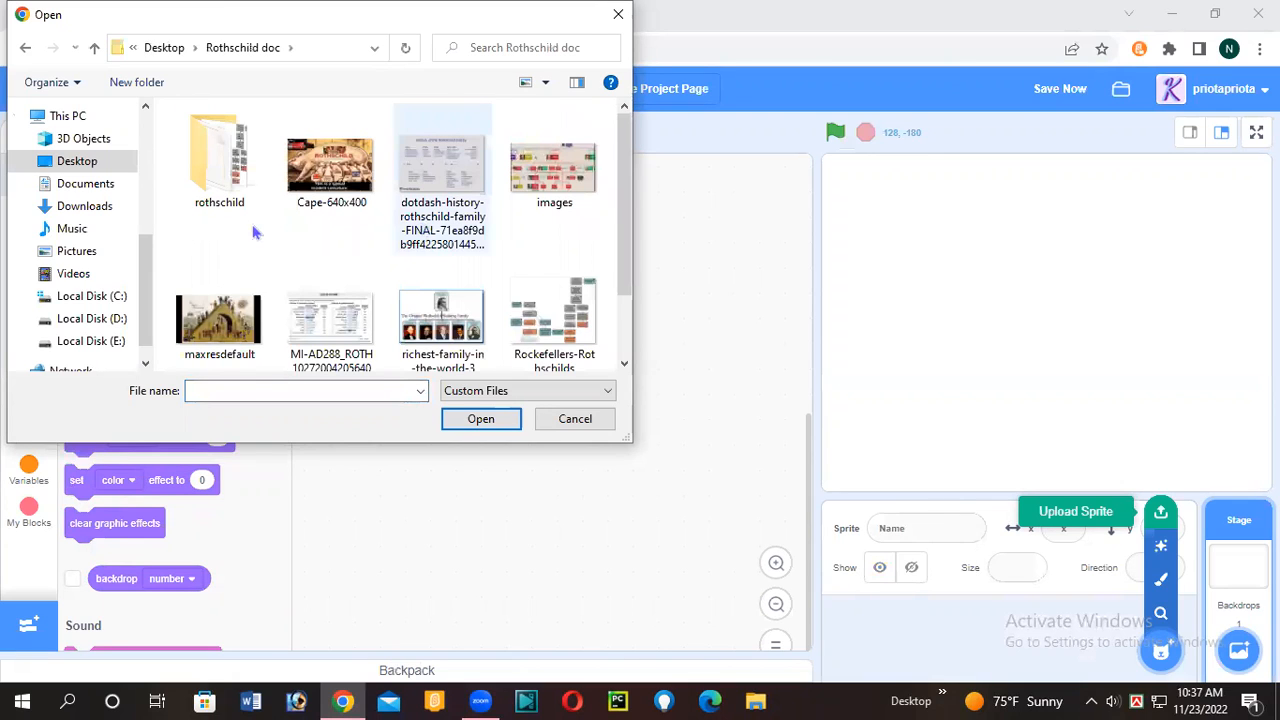
pyautogui.scroll(-2, 254, 232)
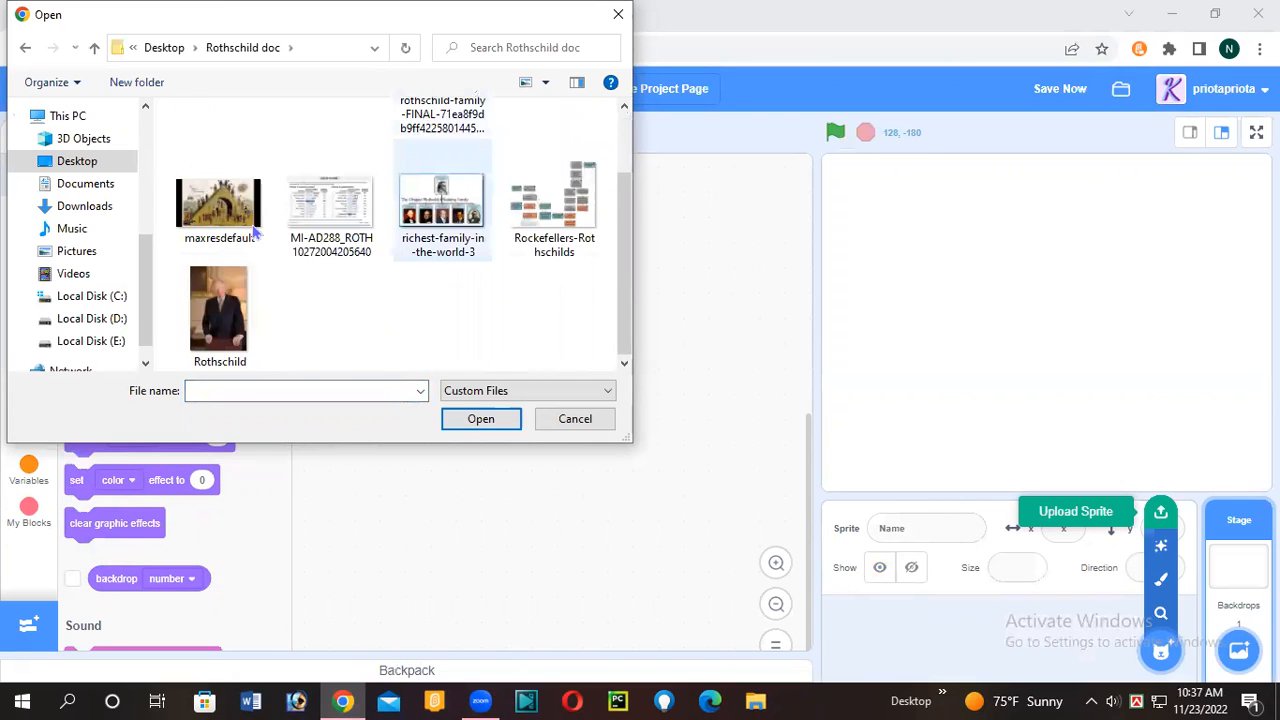
pyautogui.click(26, 47)
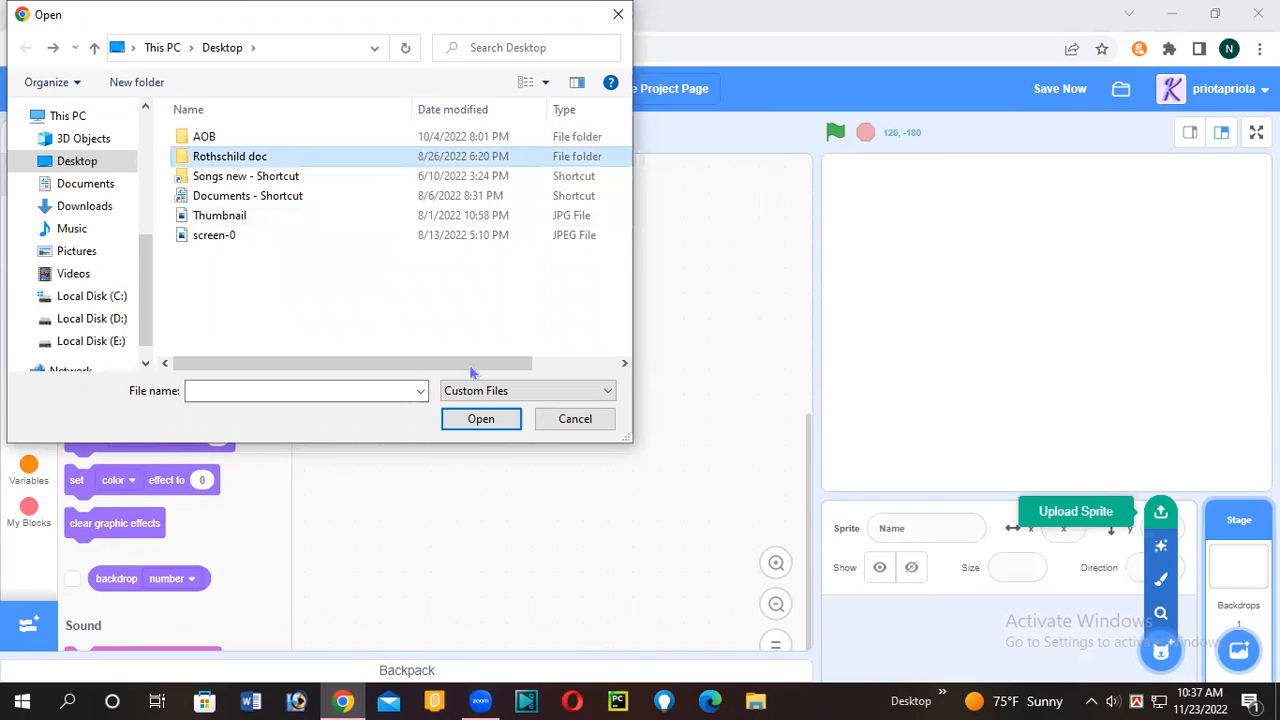
# - Upload the image "2 copy" from the Desktop's AOB folder as a sprite
pyautogui.doubleClick(285, 142)
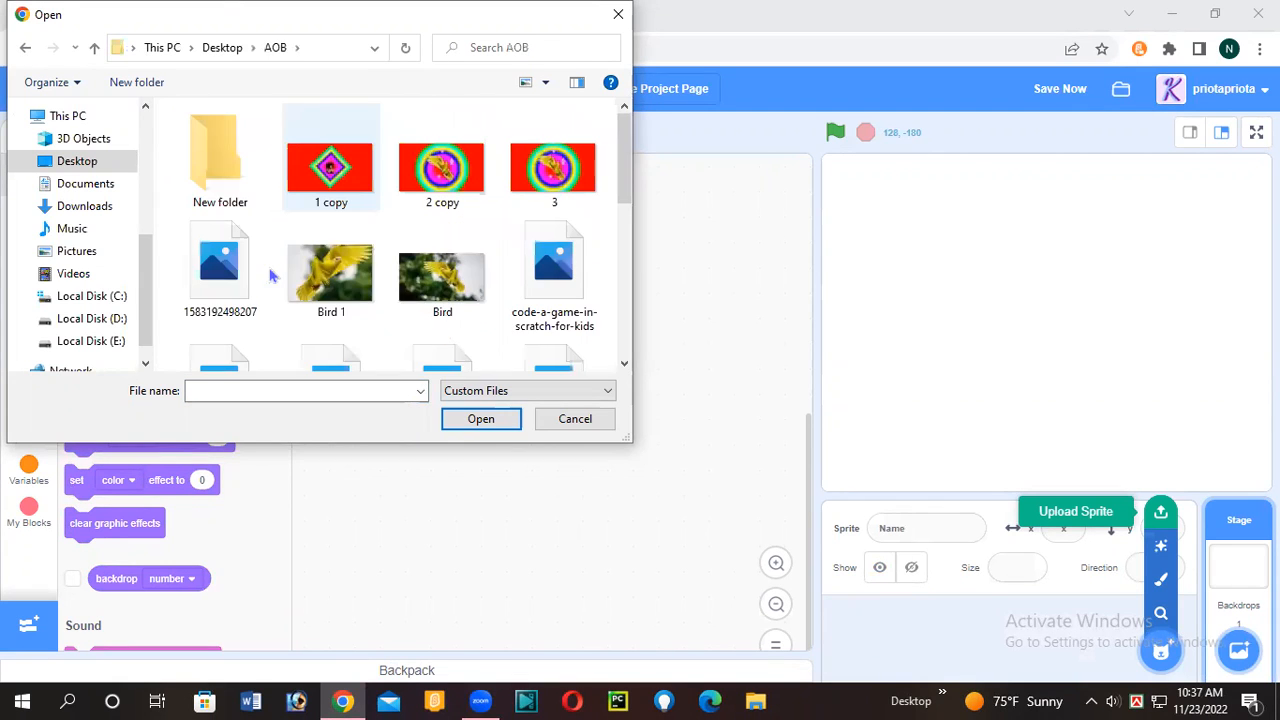
pyautogui.scroll(-3, 277, 274)
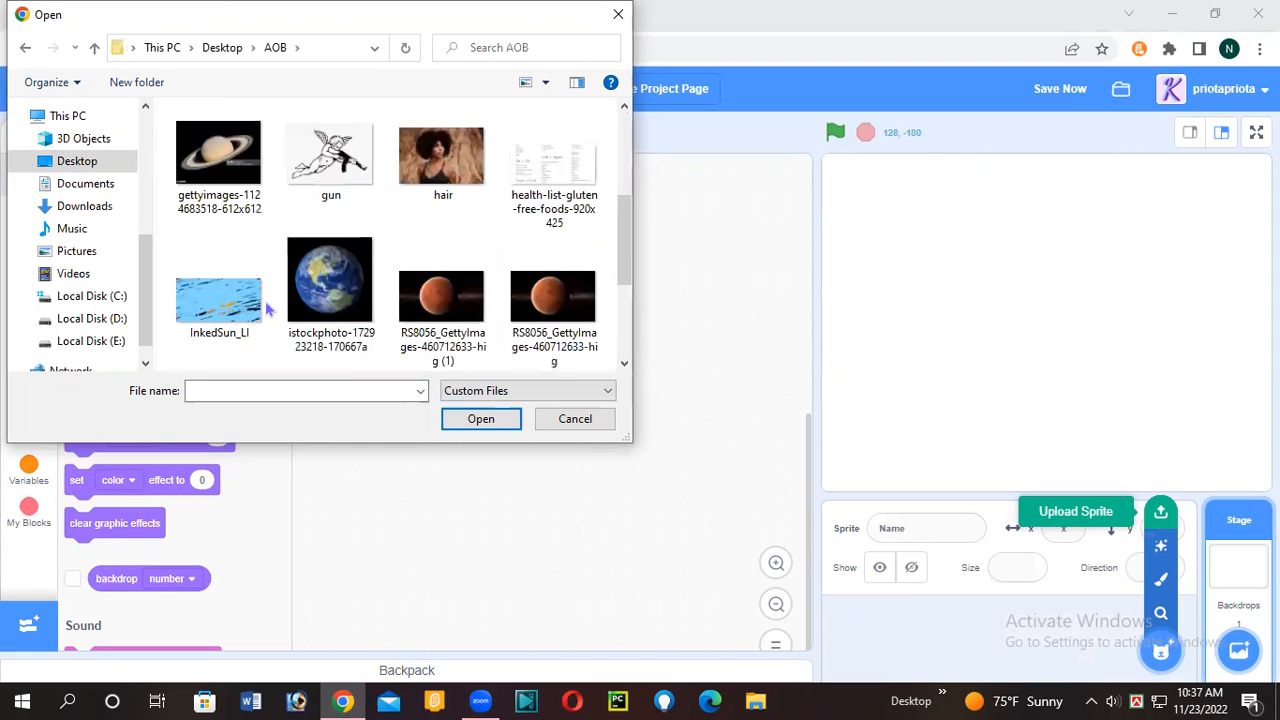
pyautogui.scroll(-5, 267, 308)
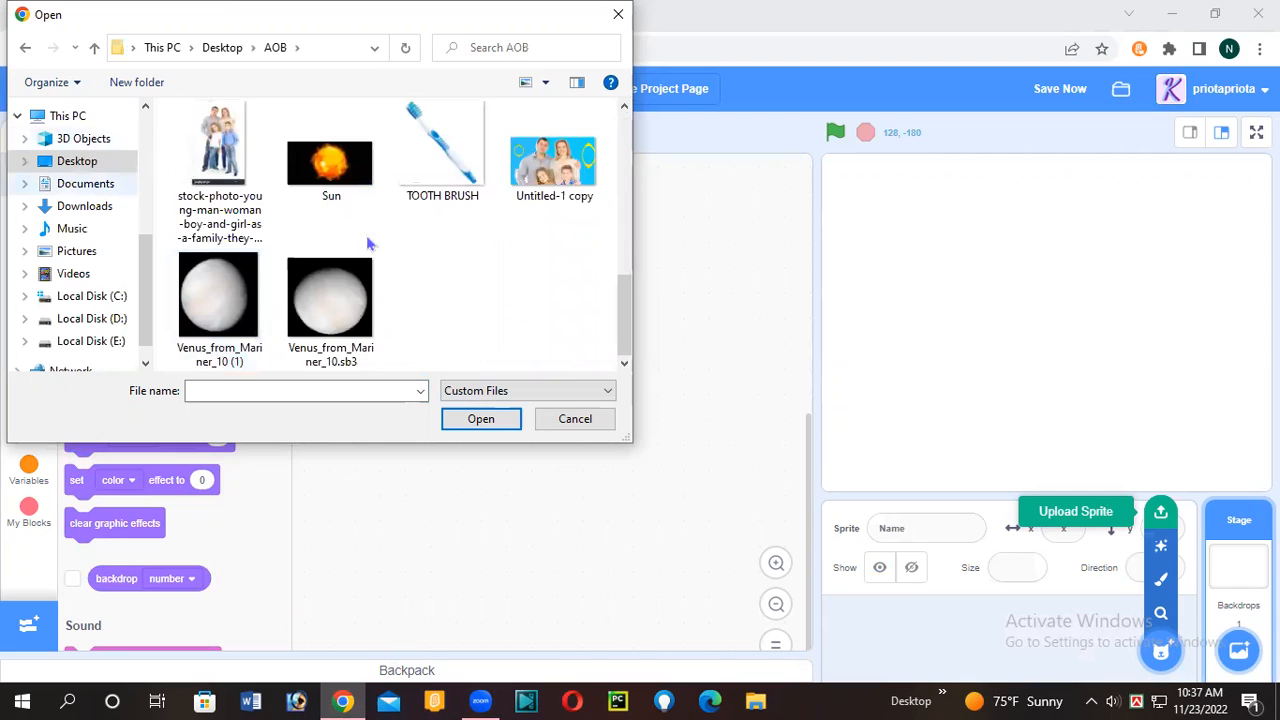
pyautogui.scroll(3, 368, 242)
pyautogui.scroll(3, 433, 148)
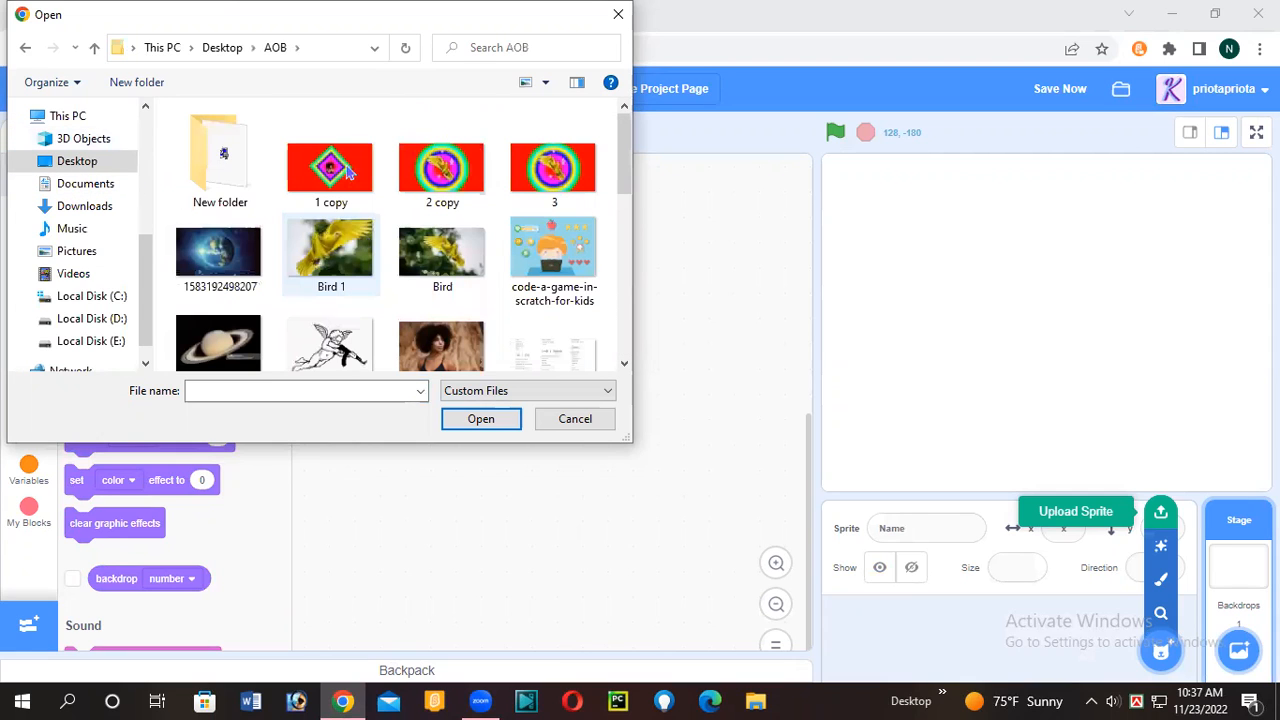
pyautogui.click(441, 190)
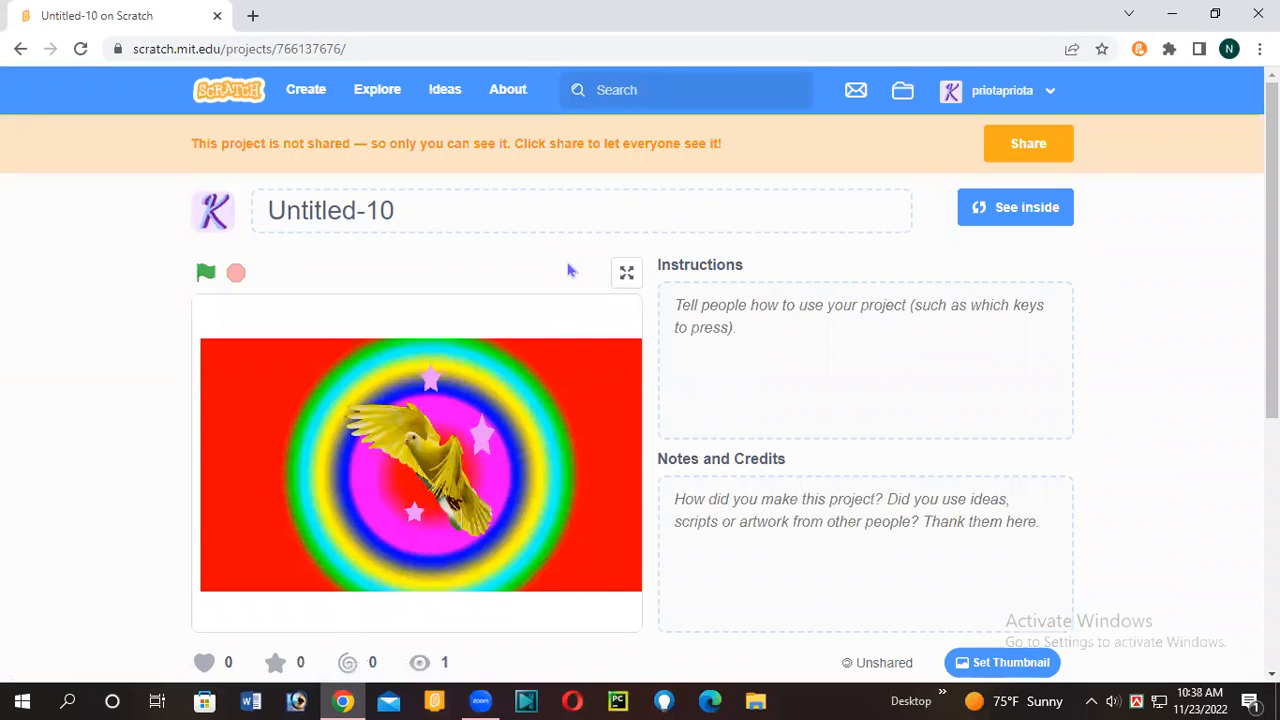
# - Open a new browser tab
pyautogui.click(253, 17)
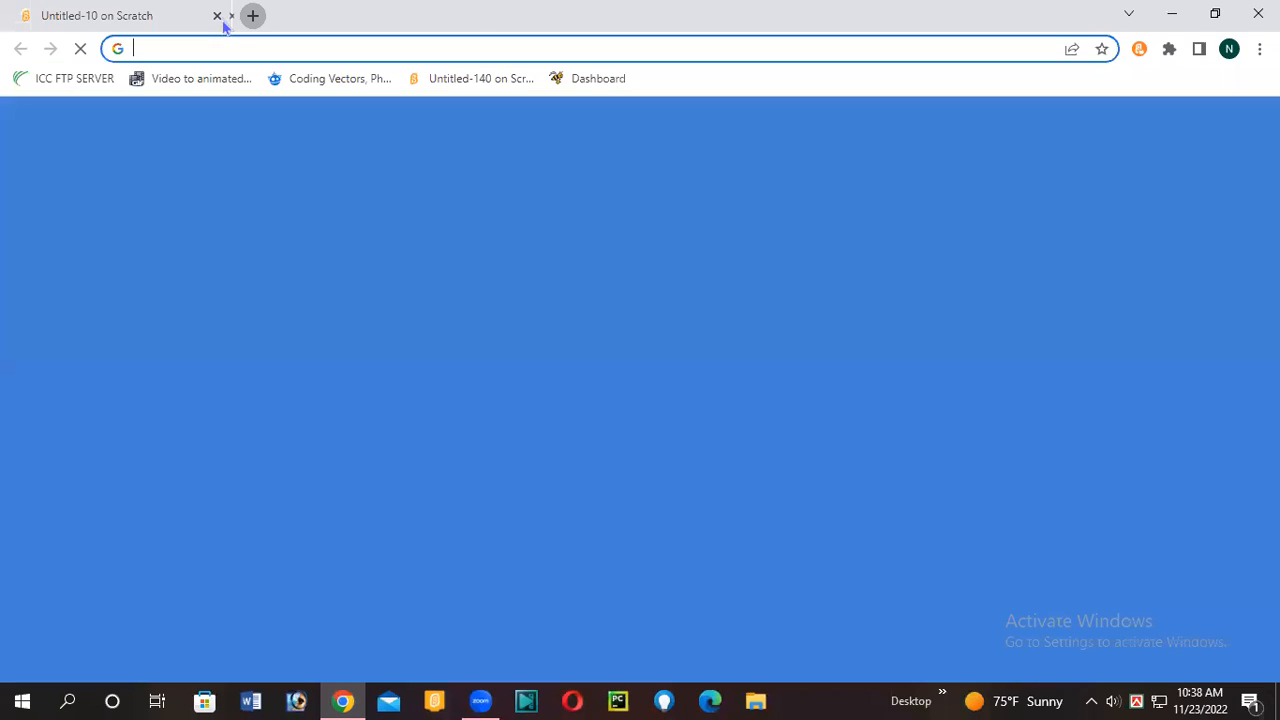